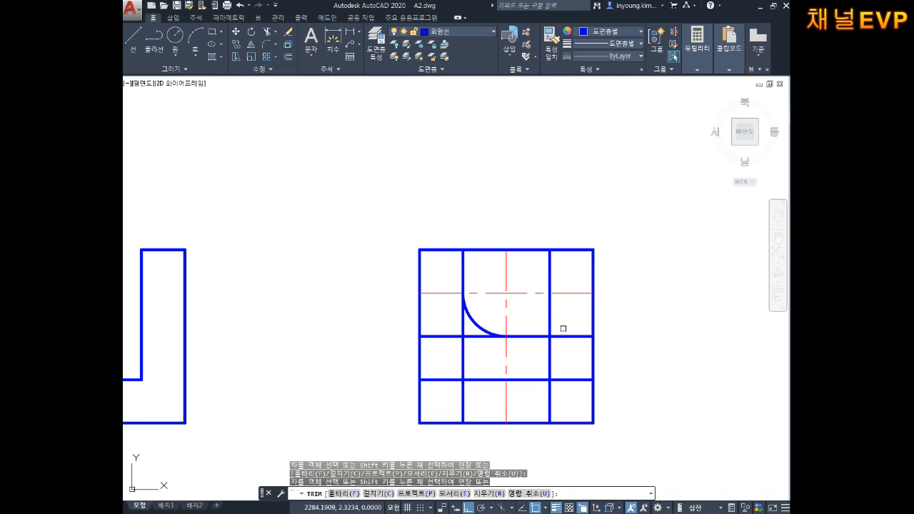
# - End trimming and erase the full-height inner vertical line near the square's right side
pyautogui.press('Escape')
pyautogui.click(548, 315)
pyautogui.press('Delete')
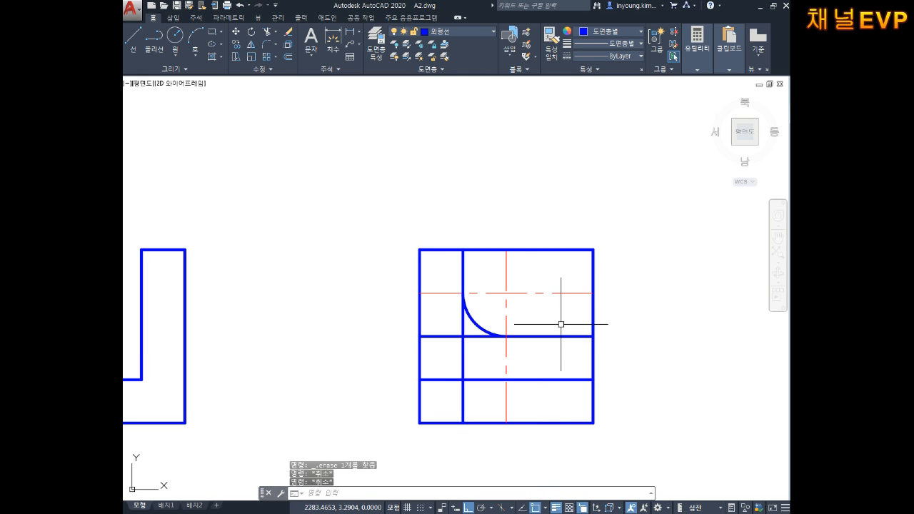
# - Draw a vertical line along the centreline from the midpoint of the square's top edge to the arc's lower end
pyautogui.write('l')
pyautogui.press('Return')
pyautogui.click(506, 249)
pyautogui.click(507, 335)
pyautogui.press('Escape')
pyautogui.press('Escape')
pyautogui.press('Escape')
pyautogui.press('Escape')
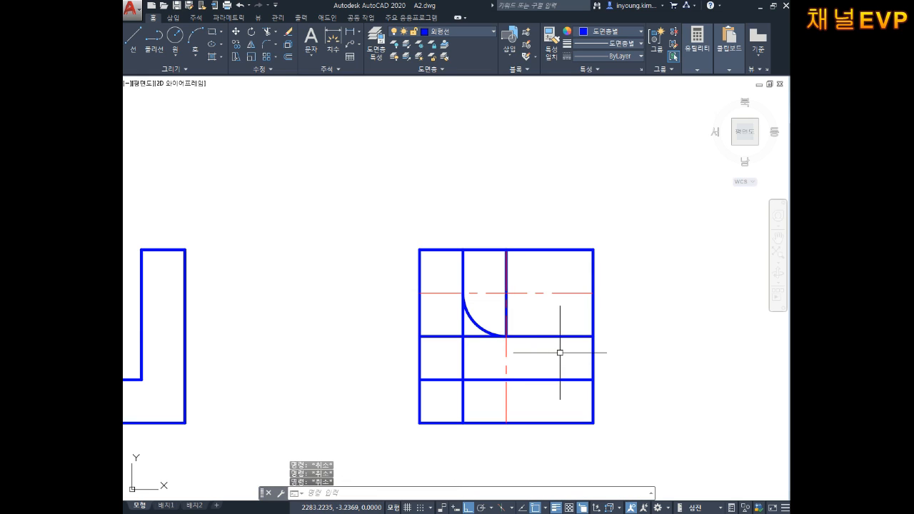
# - Trim the two inner horizontal outlines on the right side of the vertical centreline
pyautogui.write('tr')
pyautogui.press('Return')
pyautogui.press('Return')
pyautogui.click(563, 321)
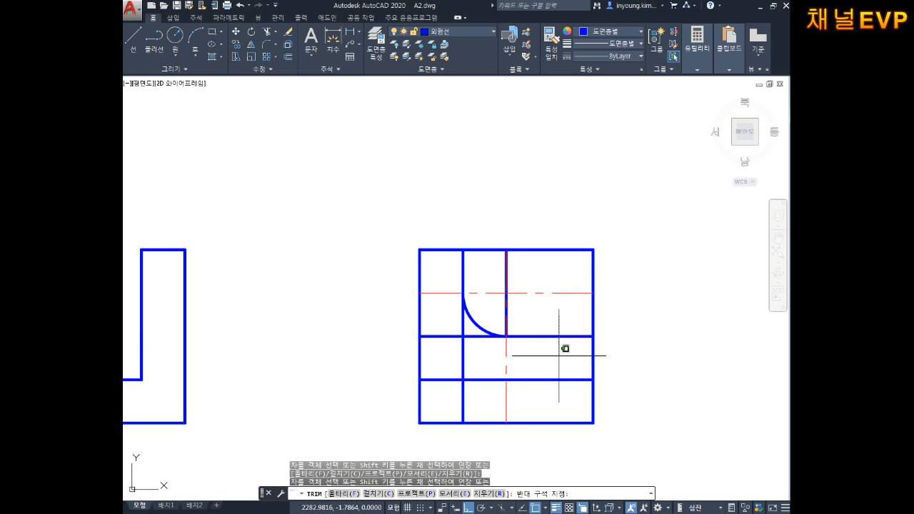
pyautogui.click(553, 409)
pyautogui.press('Escape')
pyautogui.press('Escape')
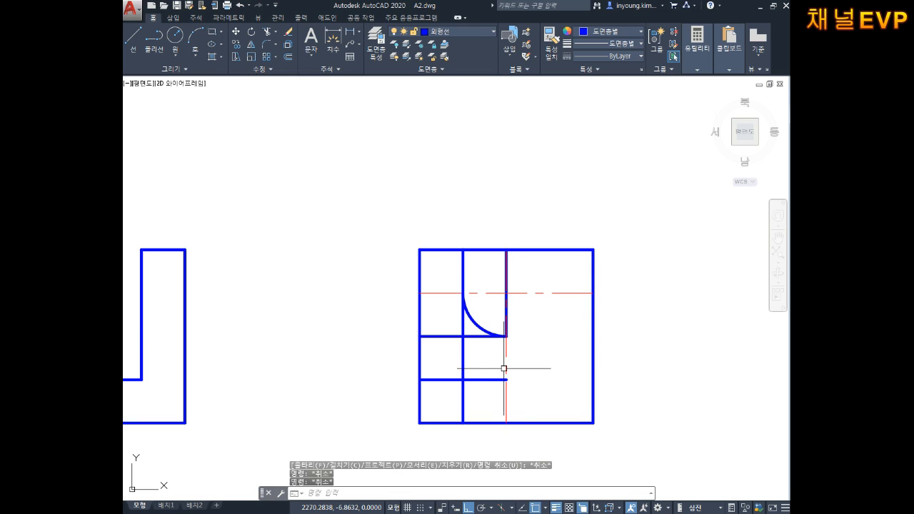
# - Trim off the part of the horizontal centreline that runs right of the new vertical line
pyautogui.write('tr')
pyautogui.press('Return')
pyautogui.press('Return')
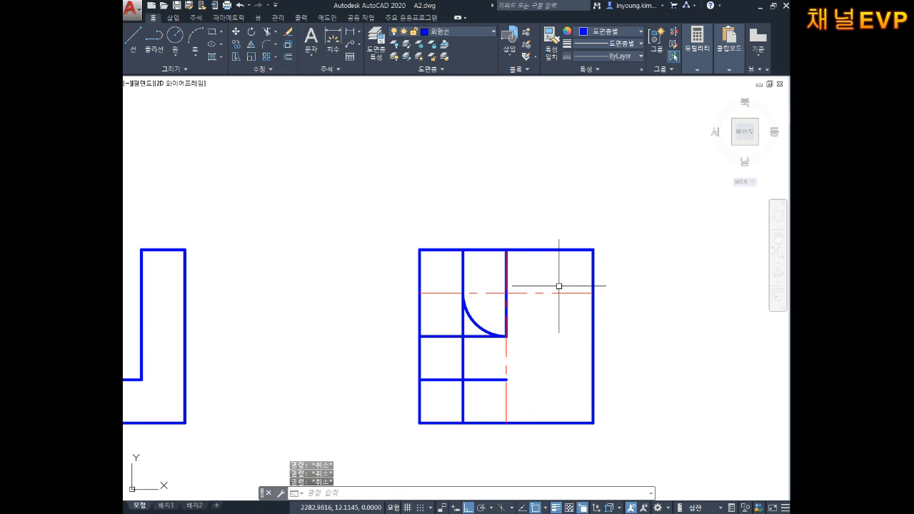
pyautogui.click(564, 274)
pyautogui.click(558, 329)
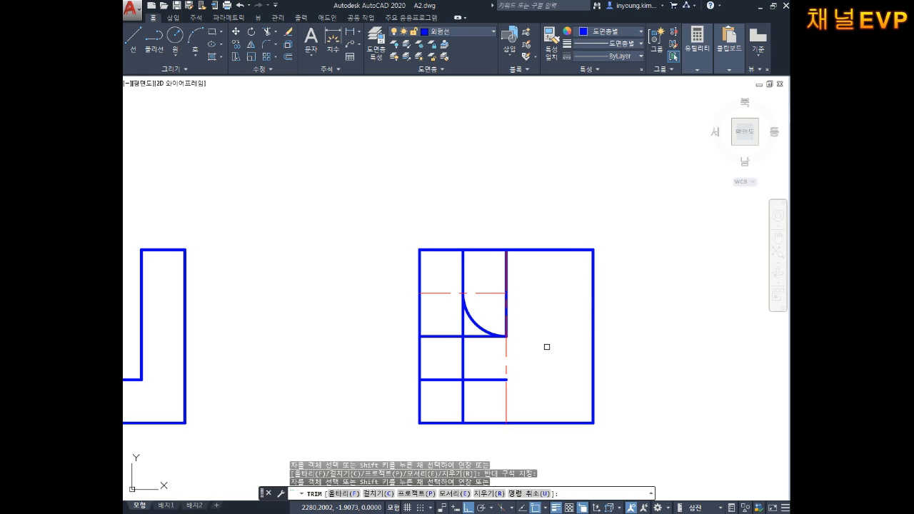
# - Trim the inner vertical line between the arc's upper end and the lower horizontal line
pyautogui.press('Return')
pyautogui.press('Return')
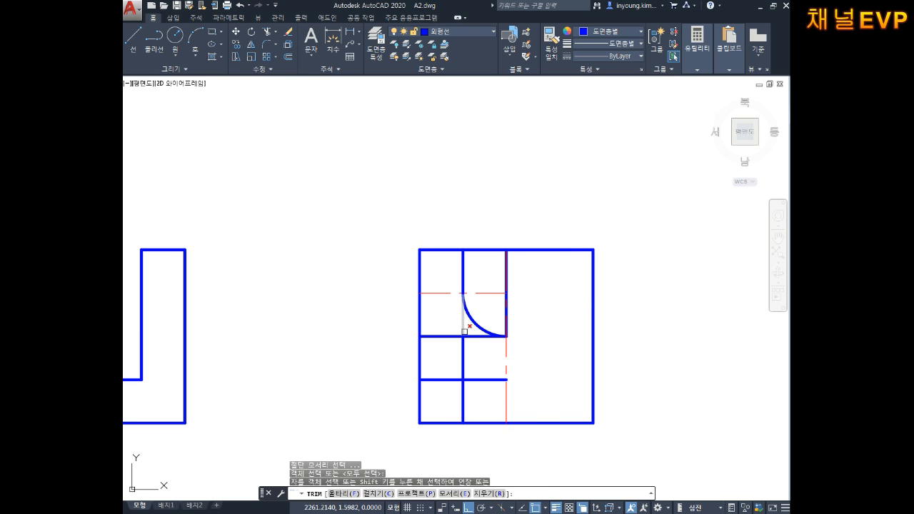
pyautogui.click(465, 332)
pyautogui.click(477, 355)
pyautogui.click(456, 365)
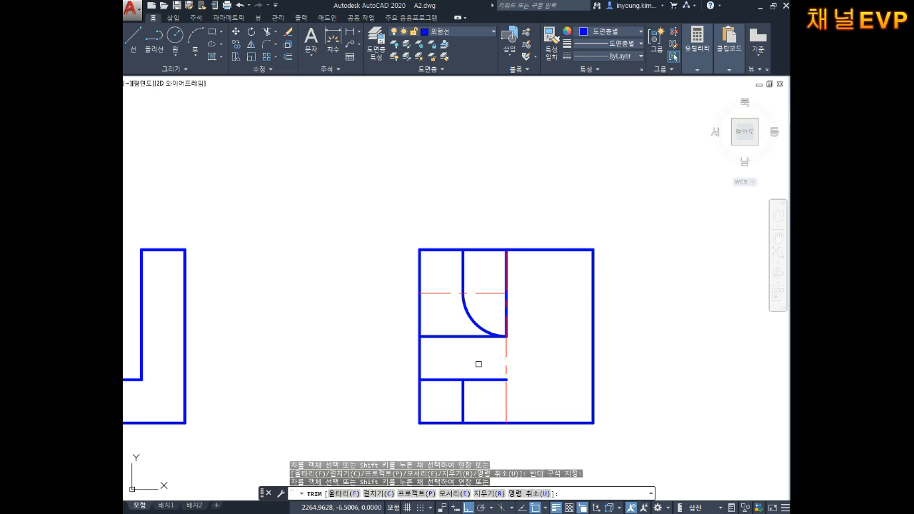
pyautogui.press('Escape')
pyautogui.press('Escape')
# - Erase the horizontal line running from the square's left edge to the bottom of the arc
pyautogui.click(459, 325)
pyautogui.click(458, 356)
pyautogui.press('Delete')
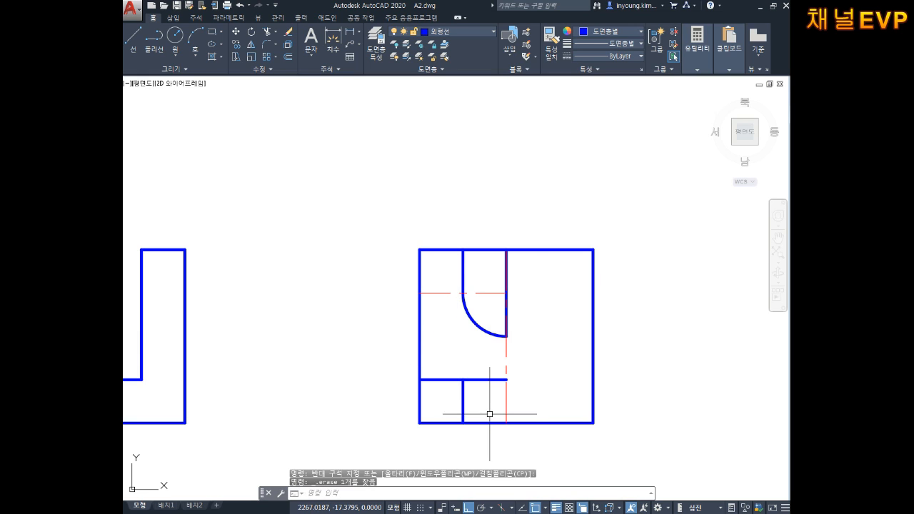
pyautogui.press('Escape')
pyautogui.press('Escape')
pyautogui.press('Escape')
# - Move the short lower vertical line so its upper end meets the right end of the lower horizontal line
pyautogui.click(462, 401)
pyautogui.click(450, 404)
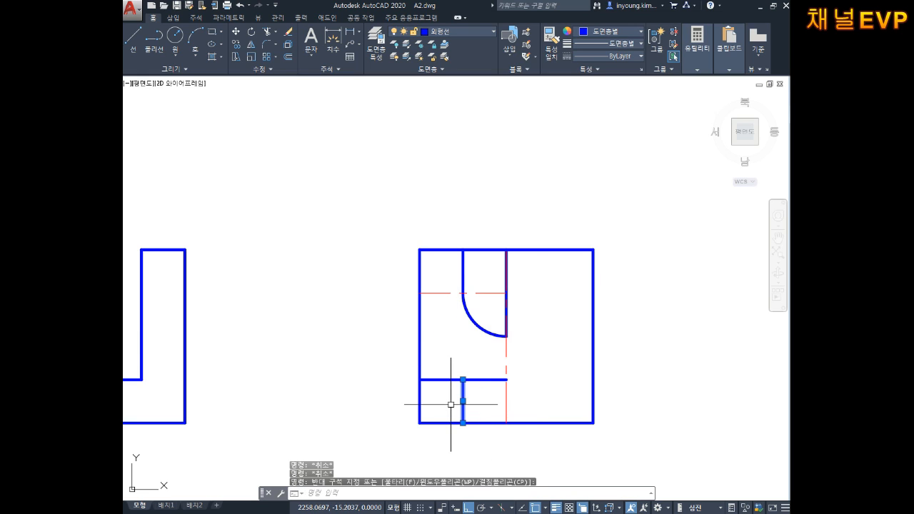
pyautogui.press('Escape')
pyautogui.press('Escape')
pyautogui.write('m')
pyautogui.press('space')
pyautogui.click(476, 396)
pyautogui.click(459, 408)
pyautogui.press('space')
pyautogui.click(463, 379)
pyautogui.click(506, 380)
pyautogui.press('Escape')
pyautogui.press('Escape')
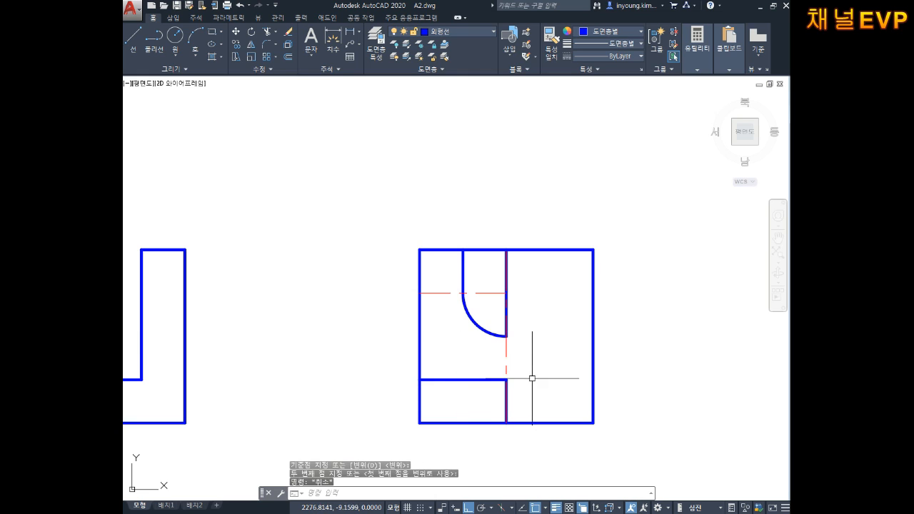
pyautogui.press('Escape')
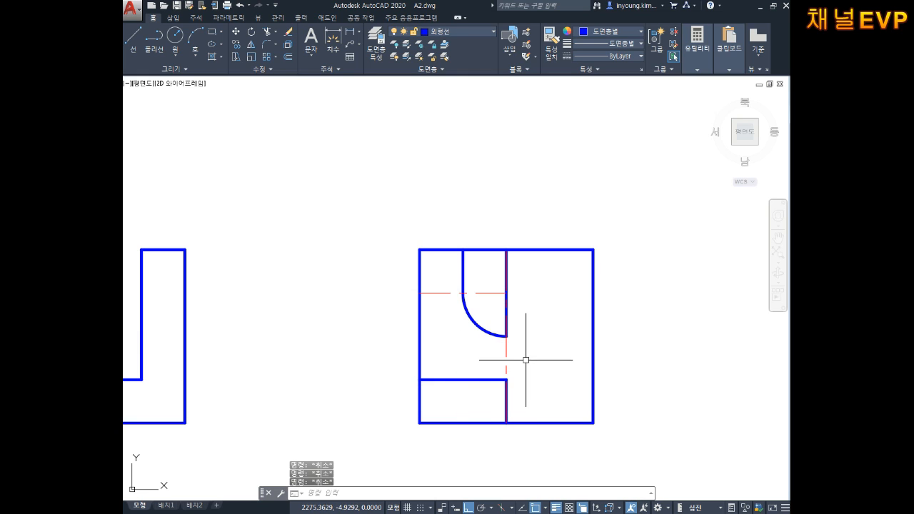
# - Trim the vertical centreline in the gap between the arc's end and the lower horizontal line
pyautogui.write('tr')
pyautogui.press('space')
pyautogui.press('space')
pyautogui.click(516, 353)
pyautogui.click(487, 356)
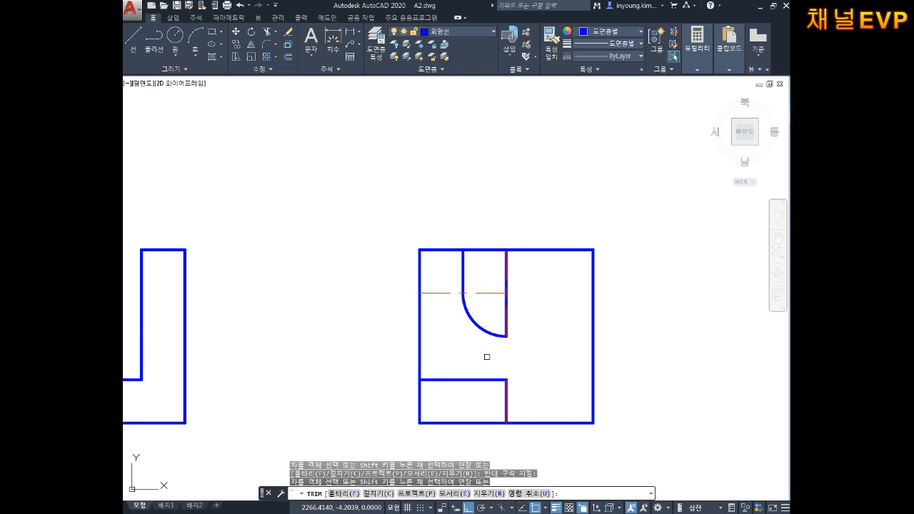
pyautogui.press('Escape')
pyautogui.press('Escape')
pyautogui.press('Escape')
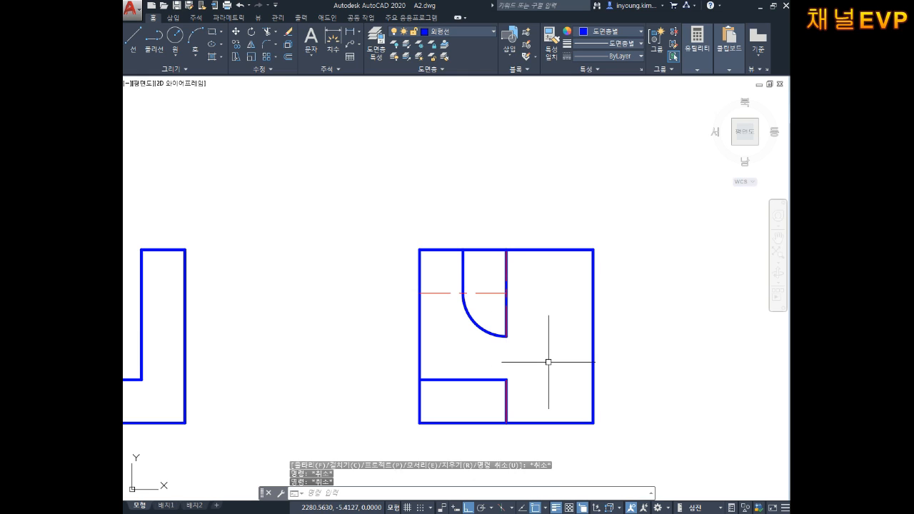
# - Stretch the lower end of the upper middle vertical line down to the corner of the lower horizontal line
pyautogui.click(509, 336)
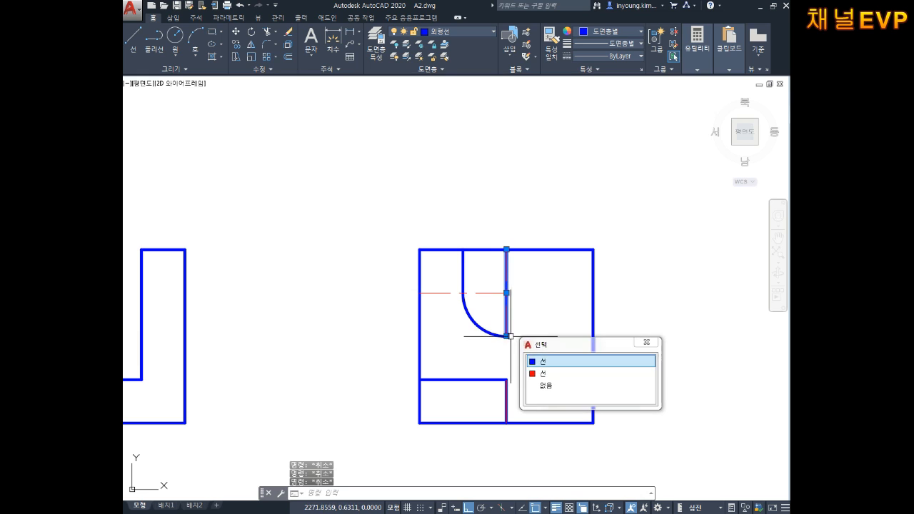
pyautogui.click(506, 336)
pyautogui.click(506, 379)
pyautogui.press('Escape')
pyautogui.moveTo(539, 343); pyautogui.dragTo(525, 356, button='middle')
pyautogui.press('Escape')
pyautogui.press('Escape')
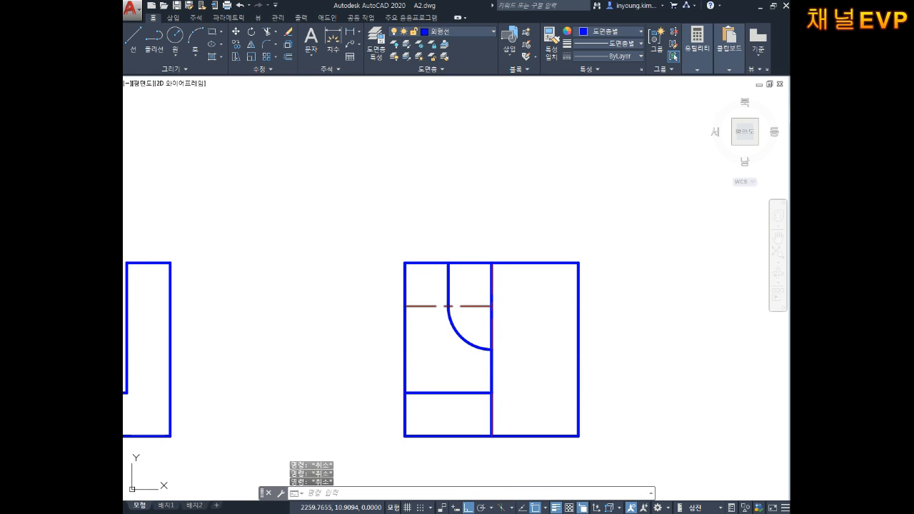
# - Trim the horizontal centreline between the square's left edge and the start of the arc
pyautogui.write('tr')
pyautogui.press('space')
pyautogui.press('space')
pyautogui.click(437, 298)
pyautogui.click(429, 319)
pyautogui.press('Escape')
pyautogui.press('Escape')
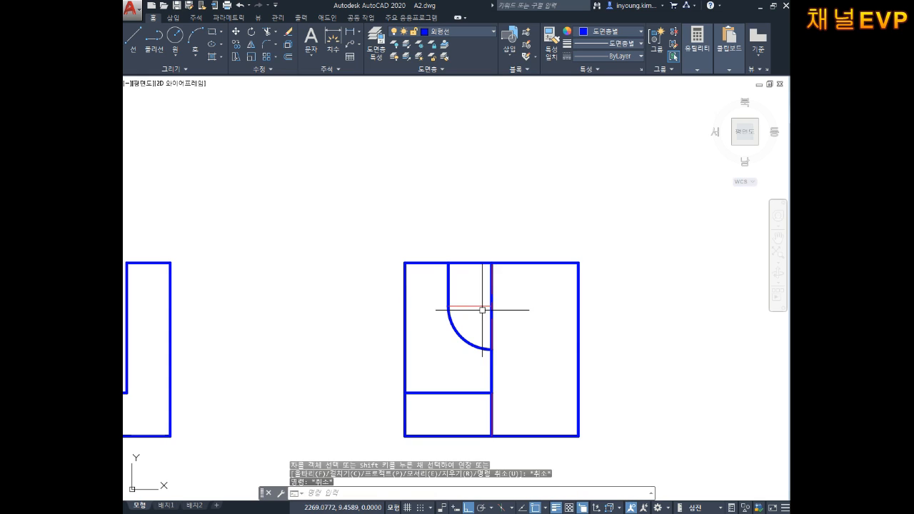
# - Try to stretch the short horizontal centreline's right end by 101, and undo it
pyautogui.click(471, 305)
pyautogui.click(491, 305)
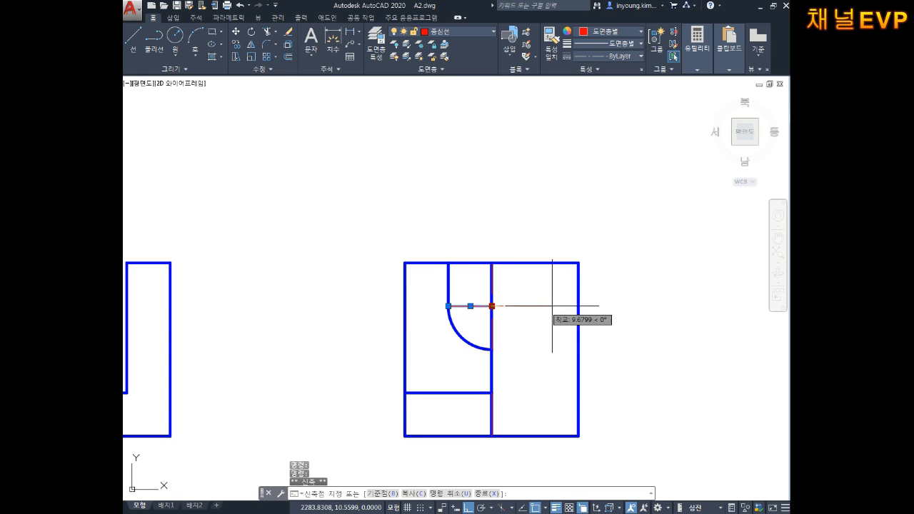
pyautogui.write('101')
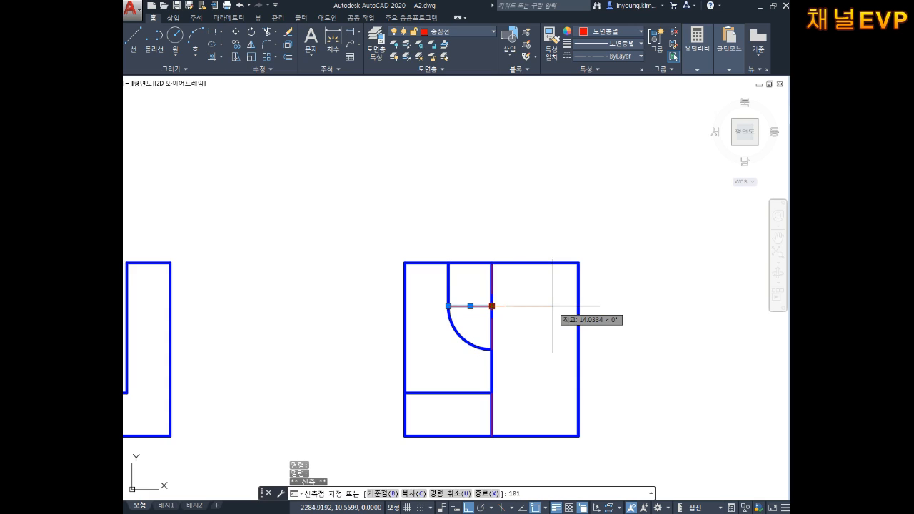
pyautogui.press('Return')
pyautogui.write('u')
pyautogui.press('Return')
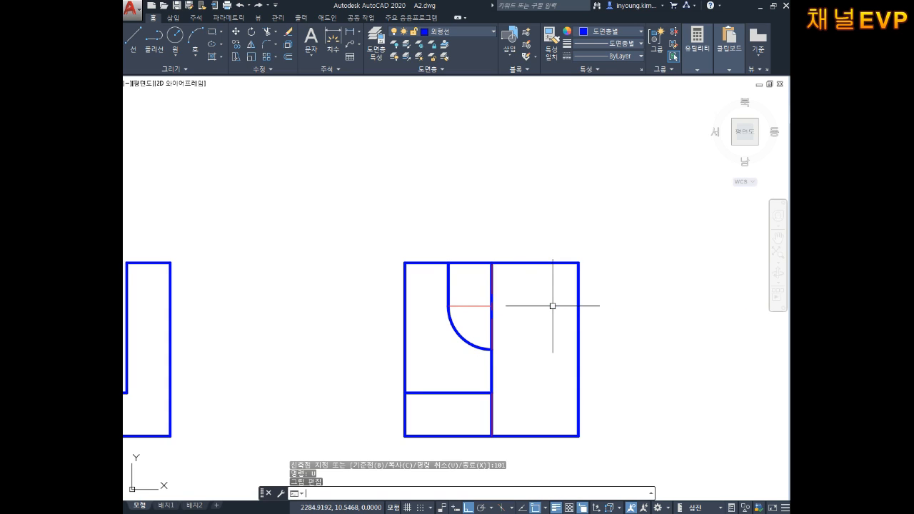
pyautogui.press('Escape')
pyautogui.press('Escape')
# - Stretch the short horizontal centreline's right end past the vertical line to an equal length on the other side
pyautogui.click(475, 305)
pyautogui.click(491, 305)
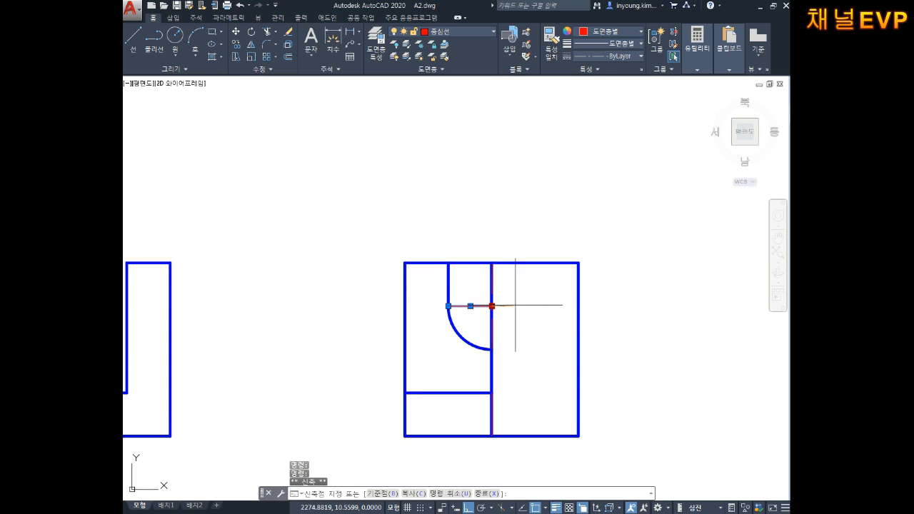
pyautogui.press('Escape')
pyautogui.press('Escape')
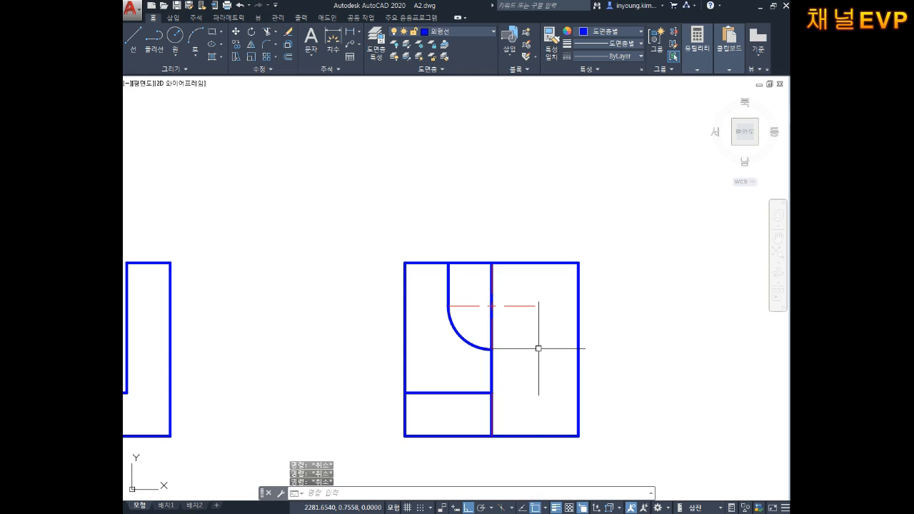
# - Lengthen both ends of the horizontal centreline with a delta of 3
pyautogui.write('len')
pyautogui.press('Return')
pyautogui.write('de')
pyautogui.press('Return')
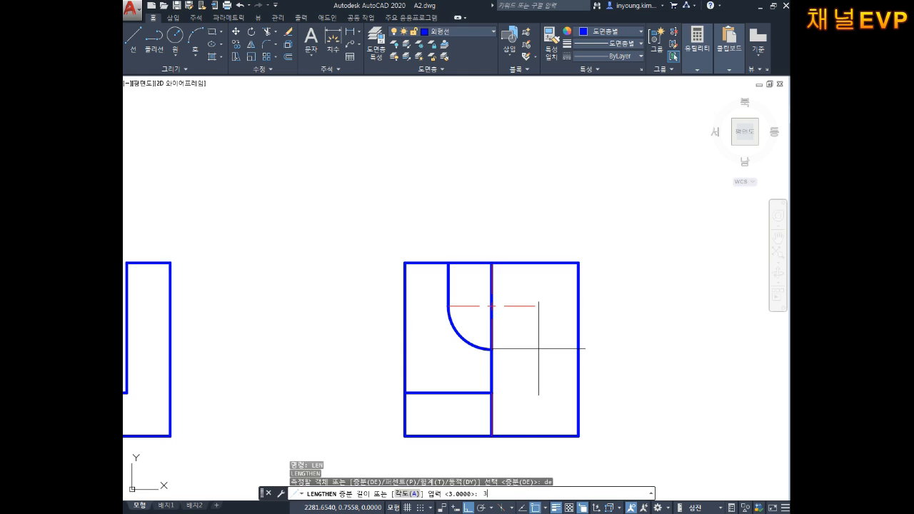
pyautogui.write('3')
pyautogui.press('Return')
pyautogui.click(463, 306)
pyautogui.click(524, 306)
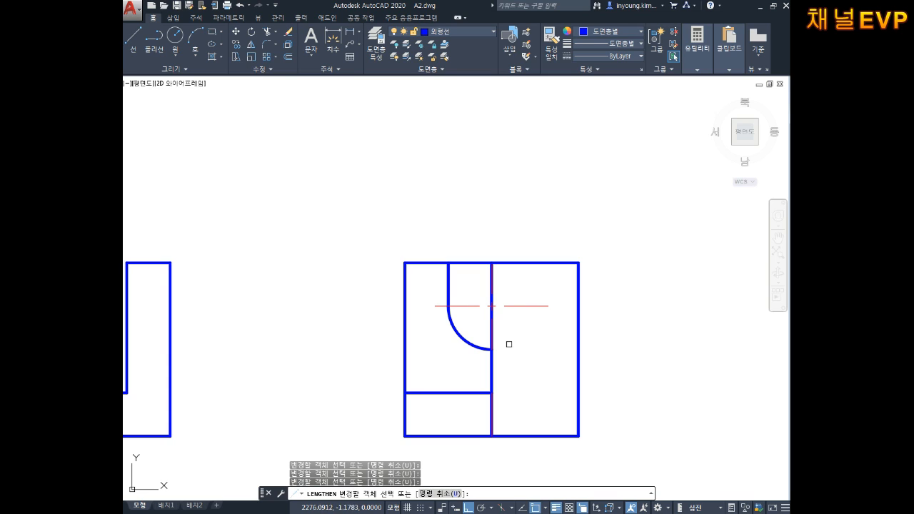
# - Lengthen the red vertical centreline by the same delta beyond the square's top and bottom edges
pyautogui.click(491, 280)
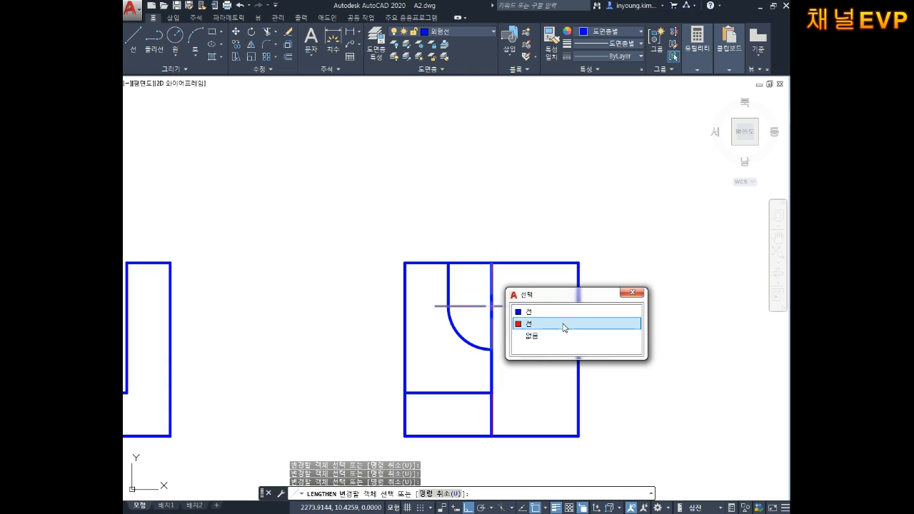
pyautogui.click(538, 323)
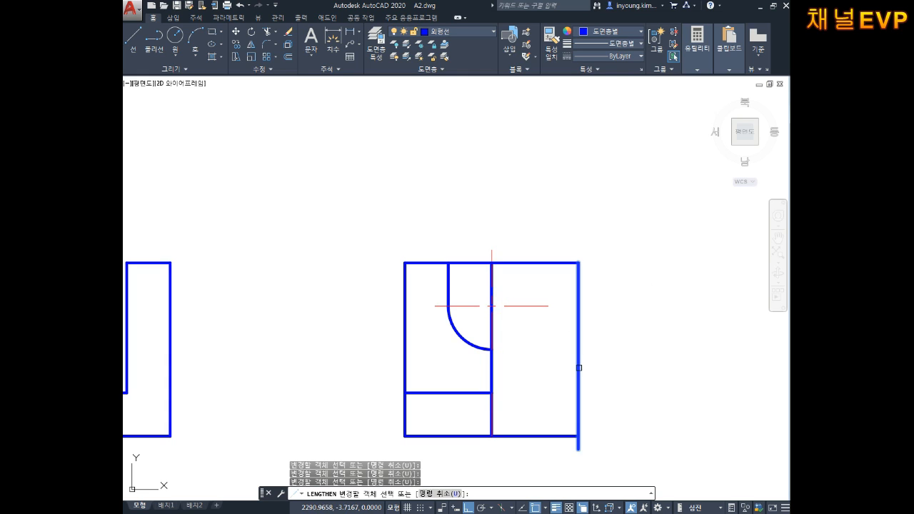
pyautogui.click(489, 418)
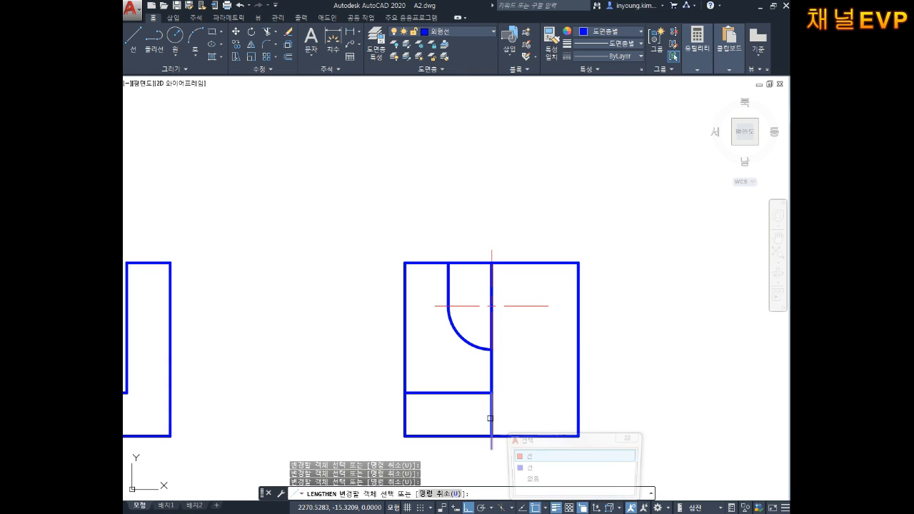
pyautogui.click(527, 478)
pyautogui.press('Escape')
pyautogui.press('Escape')
pyautogui.moveTo(622, 404); pyautogui.dragTo(616, 393, button='middle')
pyautogui.press('Escape')
pyautogui.press('Escape')
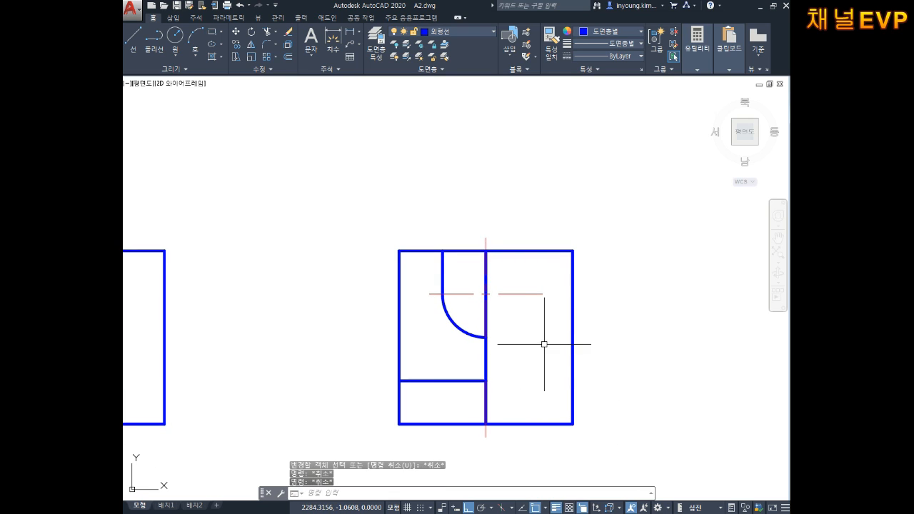
# - Trim the square's top edge between the short upper vertical line and the middle line to open the slot
pyautogui.write('tr')
pyautogui.press('Return')
pyautogui.press('Escape')
pyautogui.press('Escape')
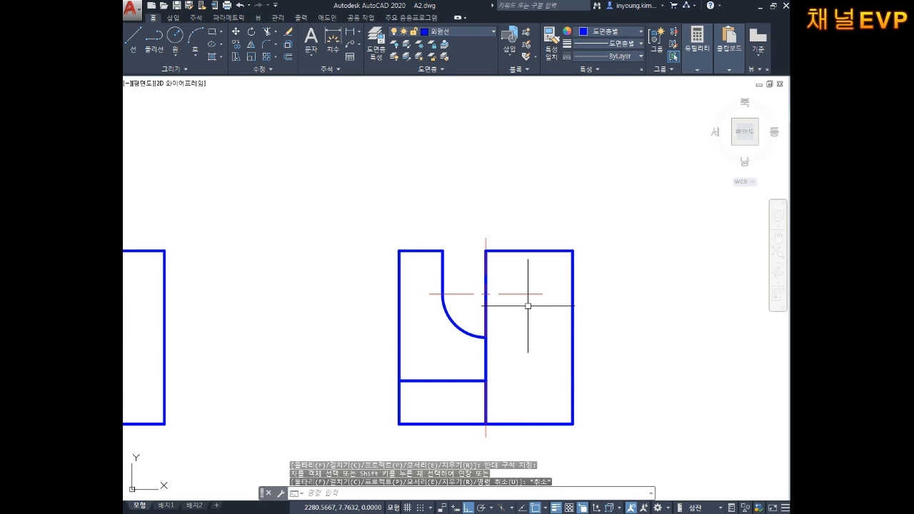
# - Mirror the slot's left arc and vertical line about the middle vertical line, keeping the originals
pyautogui.moveTo(579, 304); pyautogui.dragTo(577, 287, button='middle')
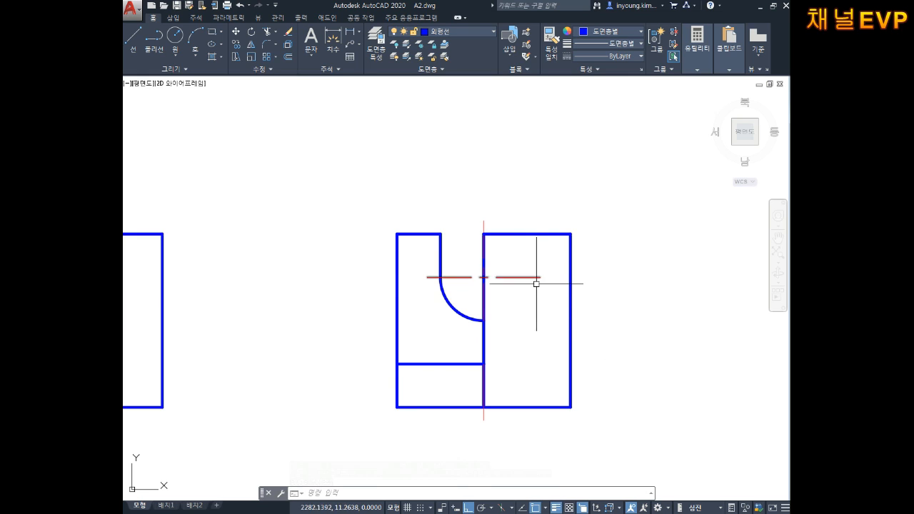
pyautogui.moveTo(504, 272); pyautogui.dragTo(503, 279, button='middle')
pyautogui.press('Escape')
pyautogui.press('Escape')
pyautogui.press('Escape')
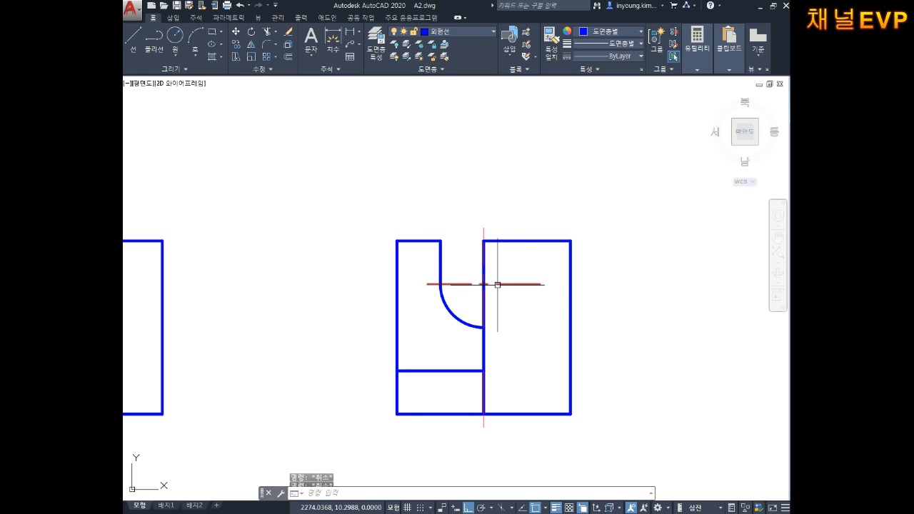
pyautogui.write('mi')
pyautogui.press('space')
pyautogui.click(466, 300)
pyautogui.click(449, 314)
pyautogui.click(452, 262)
pyautogui.click(437, 271)
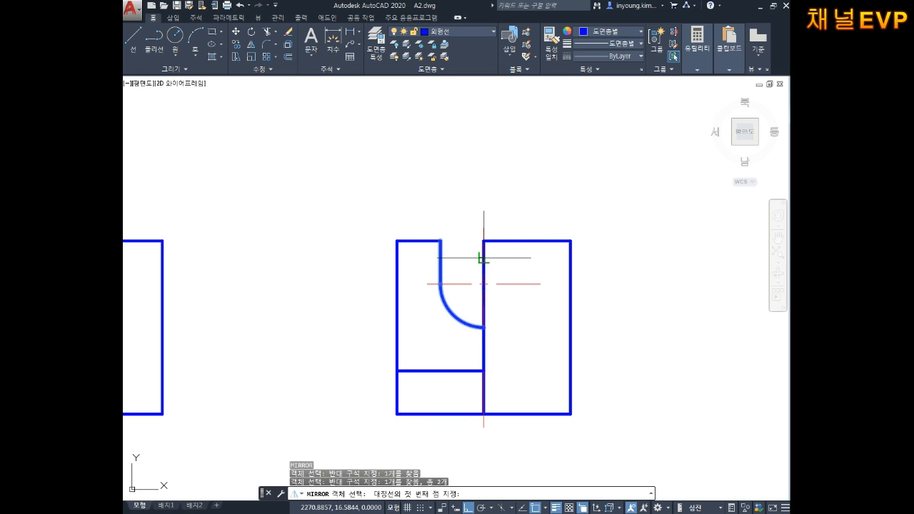
pyautogui.click(483, 241)
pyautogui.click(484, 327)
pyautogui.press('space')
pyautogui.press('Escape')
pyautogui.press('Escape')
# - Change the mirrored arc and vertical line to the hidden-line layer (숨은선)
pyautogui.click(522, 332)
pyautogui.click(509, 306)
pyautogui.click(555, 248)
pyautogui.click(517, 262)
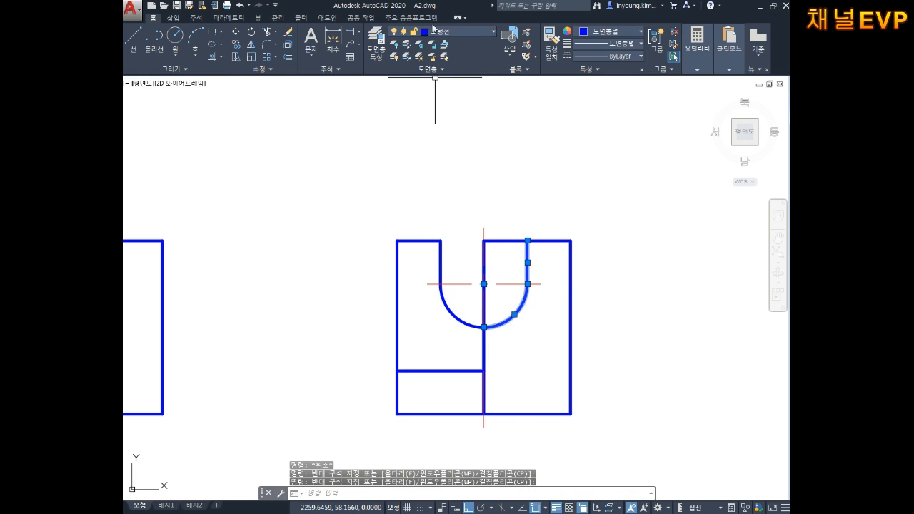
pyautogui.click(452, 29)
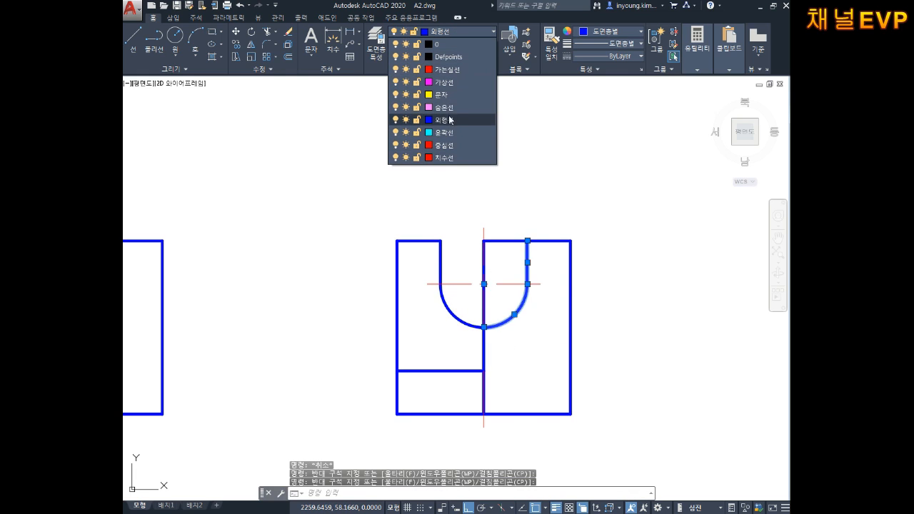
pyautogui.click(450, 114)
pyautogui.press('Escape')
pyautogui.press('Escape')
pyautogui.moveTo(512, 287); pyautogui.dragTo(515, 284, button='middle')
pyautogui.press('Escape')
pyautogui.click(466, 299)
pyautogui.click(448, 327)
pyautogui.click(458, 253)
pyautogui.click(430, 258)
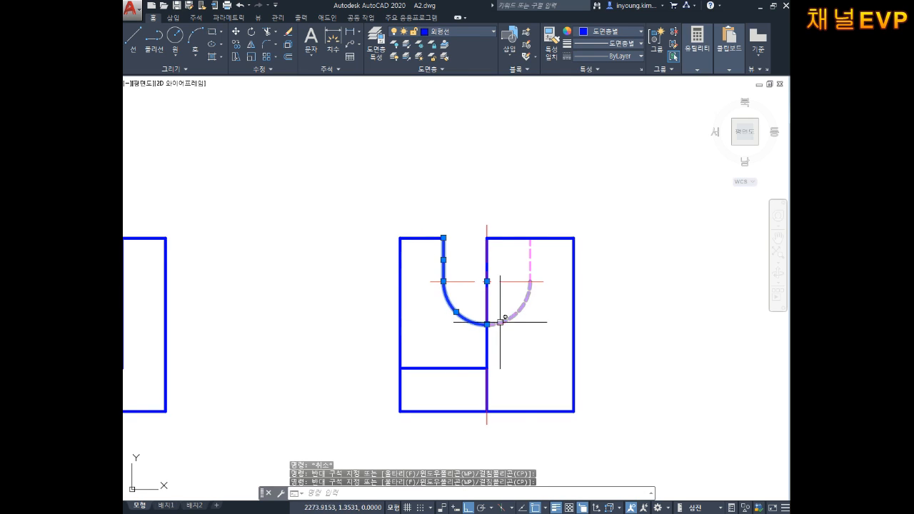
pyautogui.press('Escape')
pyautogui.press('Escape')
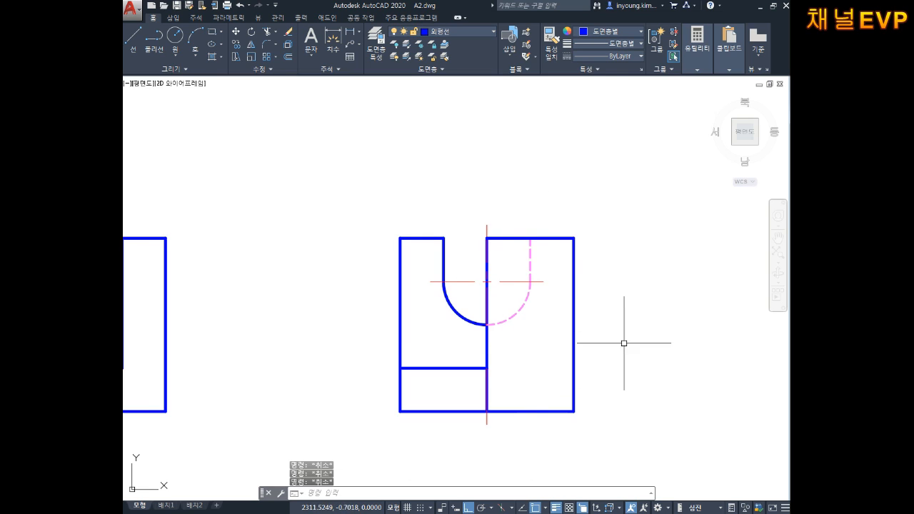
# - Mirror the horizontal line in the left half of the square about the middle vertical line, keeping the original
pyautogui.scroll(-2, 595, 345)
pyautogui.scroll(2, 578, 335)
pyautogui.moveTo(578, 335); pyautogui.dragTo(553, 294, button='middle')
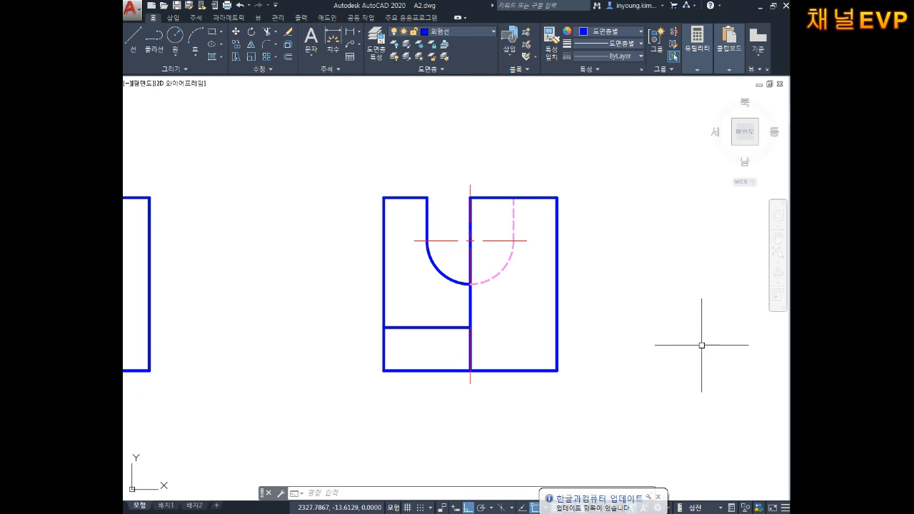
pyautogui.write('ㅁ')
pyautogui.press('Return')
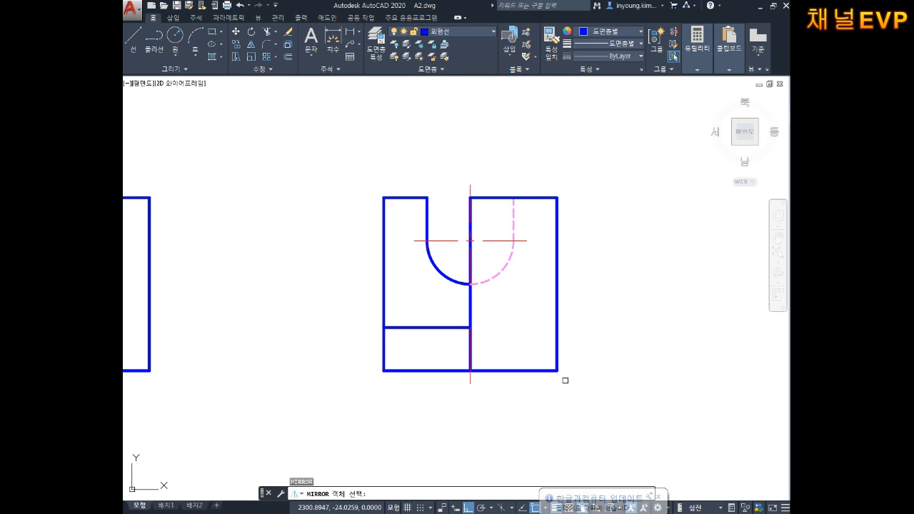
pyautogui.click(456, 315)
pyautogui.click(427, 334)
pyautogui.press('space')
pyautogui.click(471, 371)
pyautogui.click(469, 328)
pyautogui.press('space')
pyautogui.press('Escape')
pyautogui.press('Escape')
# - Change the mirrored horizontal line in the right half to the hidden-line layer (숨은선)
pyautogui.click(528, 309)
pyautogui.click(517, 331)
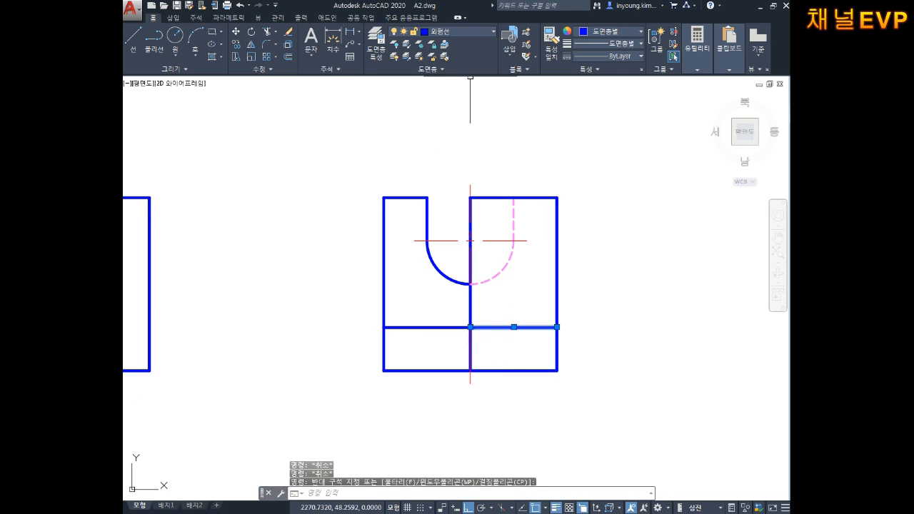
pyautogui.click(433, 33)
pyautogui.click(450, 127)
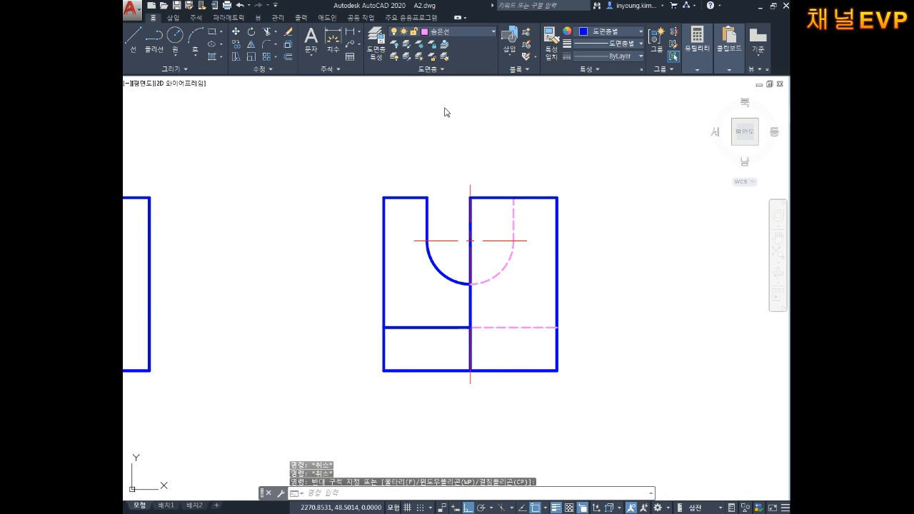
pyautogui.press('Escape')
pyautogui.press('Escape')
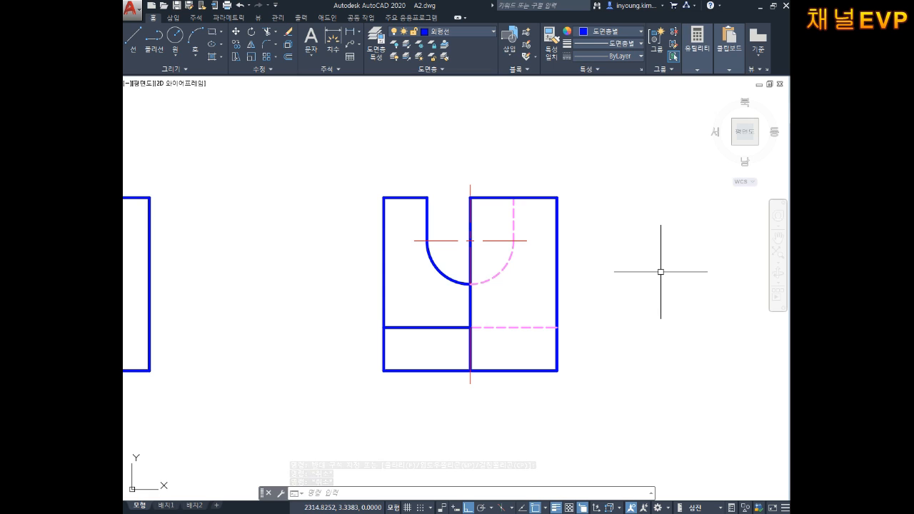
# - Trim the overhanging ends of the leftmost line grid back to its outer square on all four sides
pyautogui.scroll(-5, 631, 255)
pyautogui.scroll(2, 425, 237)
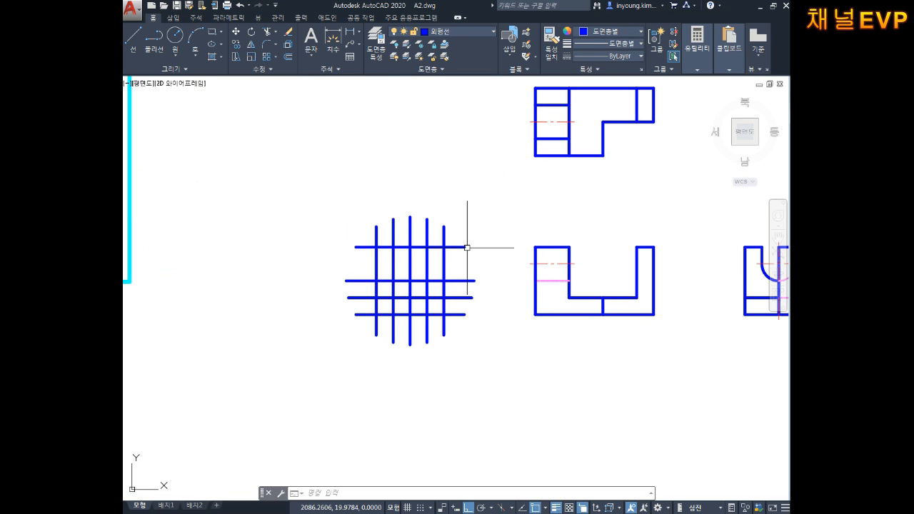
pyautogui.write('tr')
pyautogui.press('Return')
pyautogui.click(471, 192)
pyautogui.click(368, 232)
pyautogui.click(481, 226)
pyautogui.click(453, 341)
pyautogui.click(471, 325)
pyautogui.click(363, 330)
pyautogui.click(339, 248)
pyautogui.click(366, 319)
pyautogui.scroll(4, 410, 269)
pyautogui.press('Escape')
pyautogui.press('Escape')
pyautogui.press('Escape')
pyautogui.press('Escape')
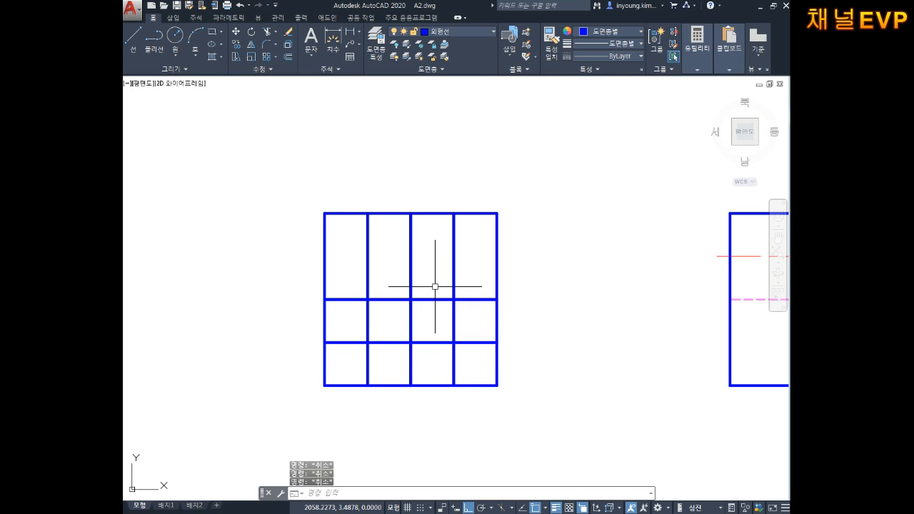
# - Trim the upper inner horizontal line's two outer segments and the outer inner verticals between the two inner horizontal lines
pyautogui.write('tr')
pyautogui.press('Return')
pyautogui.press('Return')
pyautogui.click(477, 265)
pyautogui.click(471, 326)
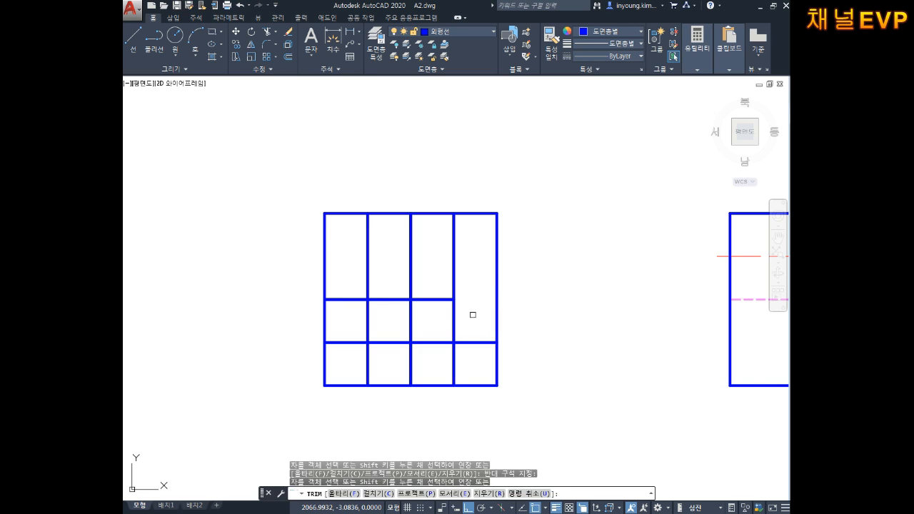
pyautogui.click(454, 319)
pyautogui.click(368, 320)
pyautogui.click(350, 300)
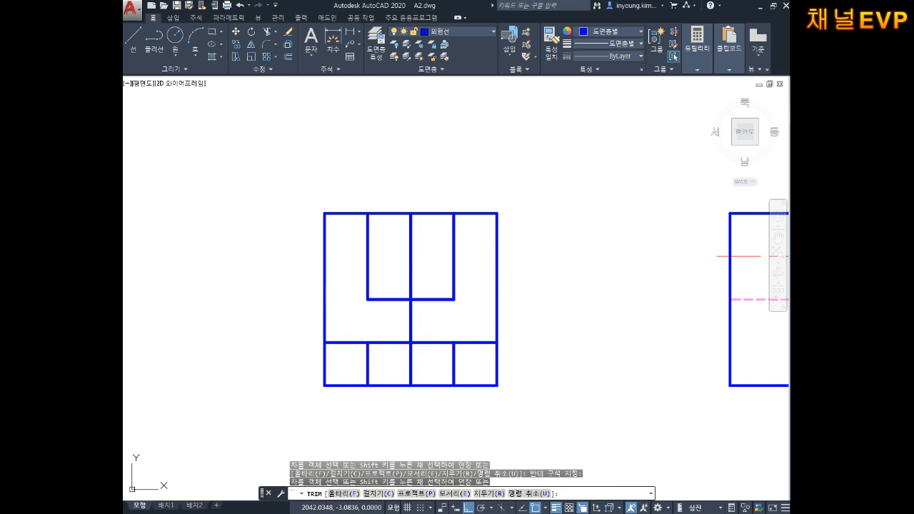
pyautogui.press('Return')
# - Fillet the lower left corner of the upper rectangular slot with radius 10
pyautogui.write('f')
pyautogui.press('Return')
pyautogui.write('r')
pyautogui.press('Return')
pyautogui.write('10')
pyautogui.press('Return')
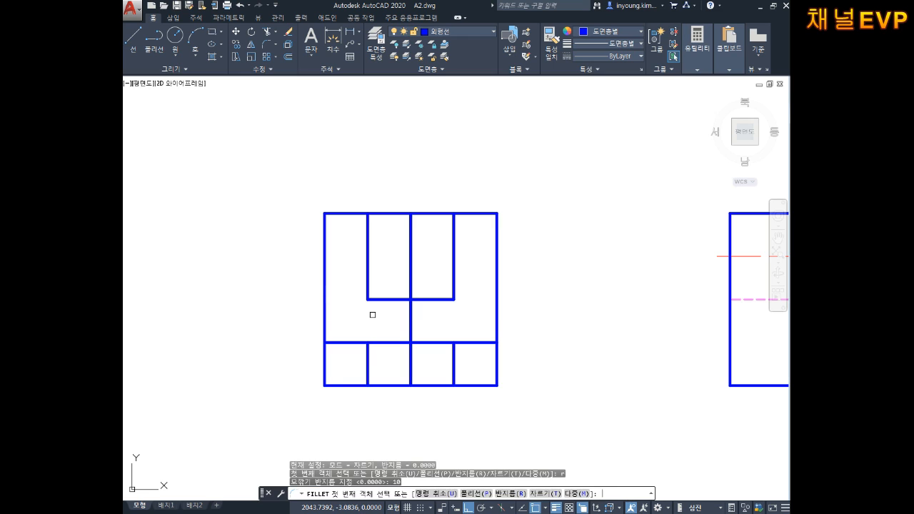
pyautogui.click(366, 262)
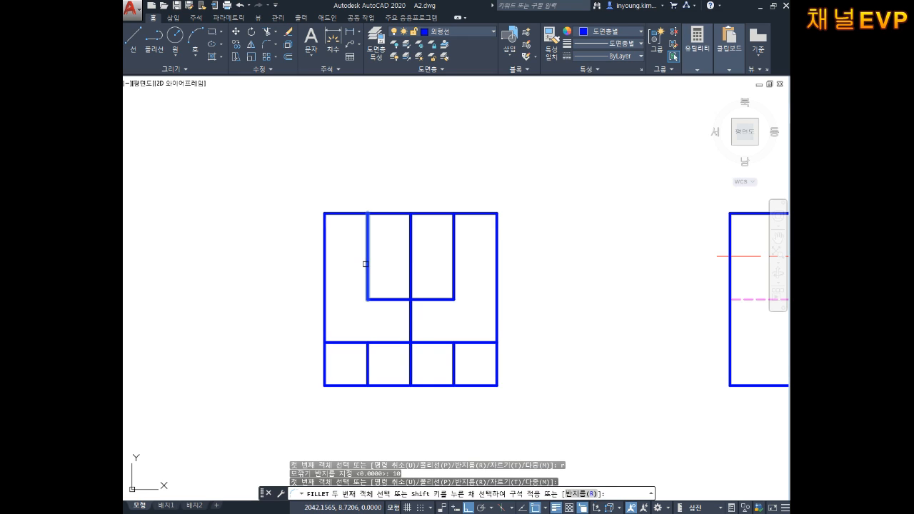
pyautogui.click(393, 299)
# - Fillet the slot's lower right corner with the same radius to complete the rounded bottom
pyautogui.press('Return')
pyautogui.click(435, 297)
pyautogui.click(453, 264)
pyautogui.press('Escape')
pyautogui.press('Return')
pyautogui.click(438, 298)
pyautogui.click(453, 272)
pyautogui.press('Escape')
pyautogui.press('Escape')
# - Change the middle vertical line of the square to the centreline layer (중심선)
pyautogui.click(411, 255)
pyautogui.click(407, 250)
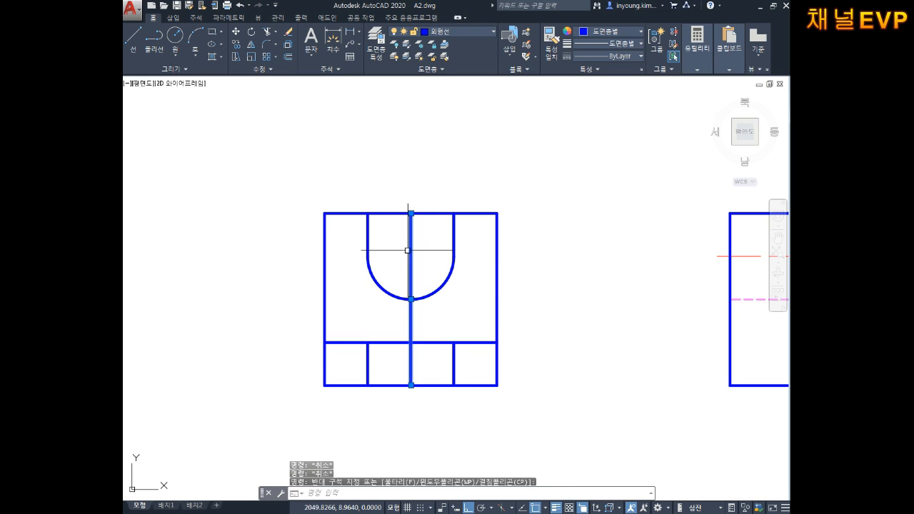
pyautogui.click(440, 33)
pyautogui.click(442, 120)
pyautogui.press('Escape')
pyautogui.press('Escape')
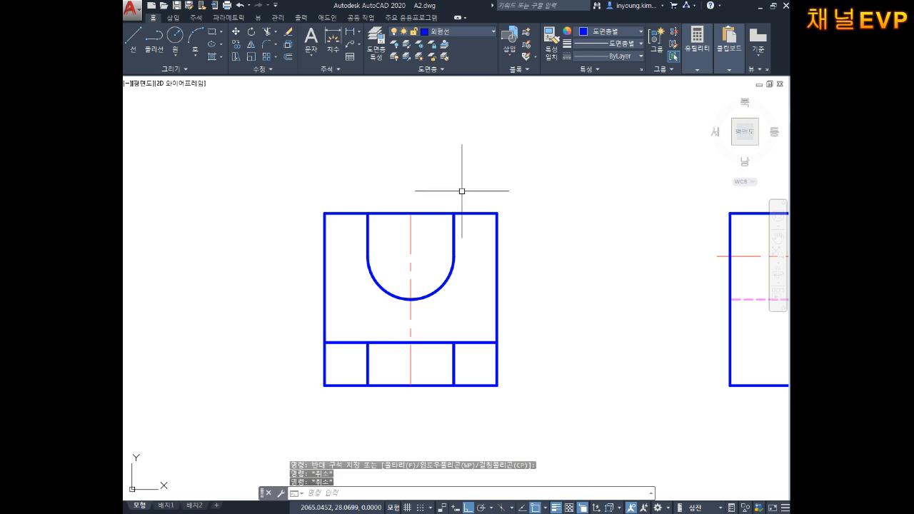
# - Draw a horizontal line across the slot between the upper ends of its two arcs
pyautogui.write('l')
pyautogui.press('Return')
pyautogui.click(367, 255)
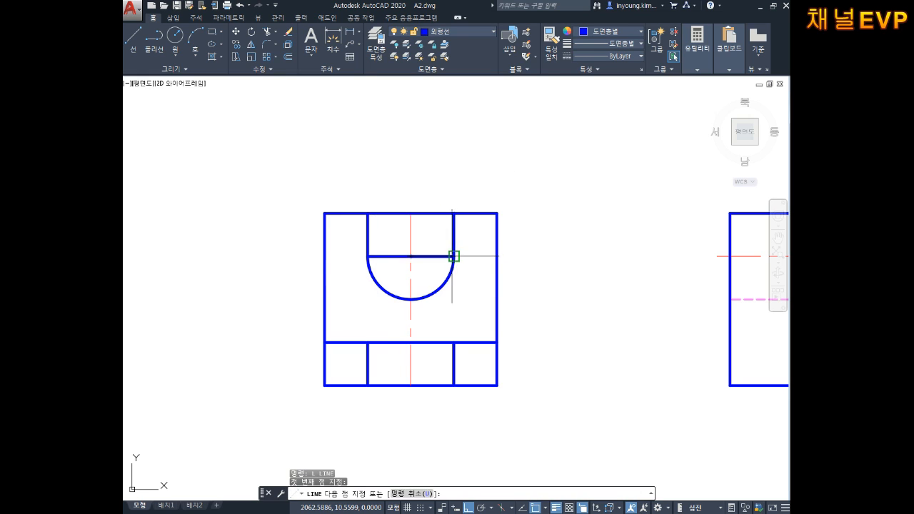
pyautogui.click(453, 255)
pyautogui.press('Escape')
# - Change the horizontal line across the slot to the centreline layer (중심선)
pyautogui.click(410, 256)
pyautogui.click(441, 32)
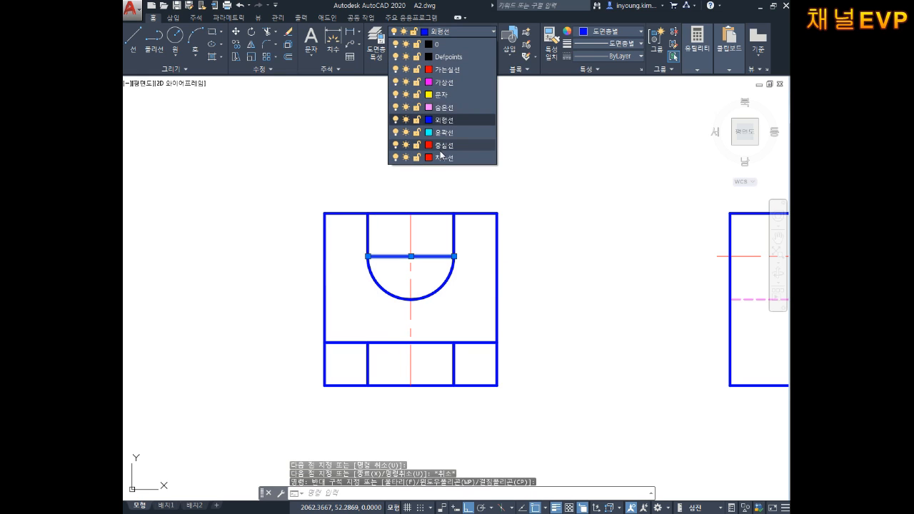
pyautogui.click(440, 146)
pyautogui.press('Escape')
pyautogui.press('Escape')
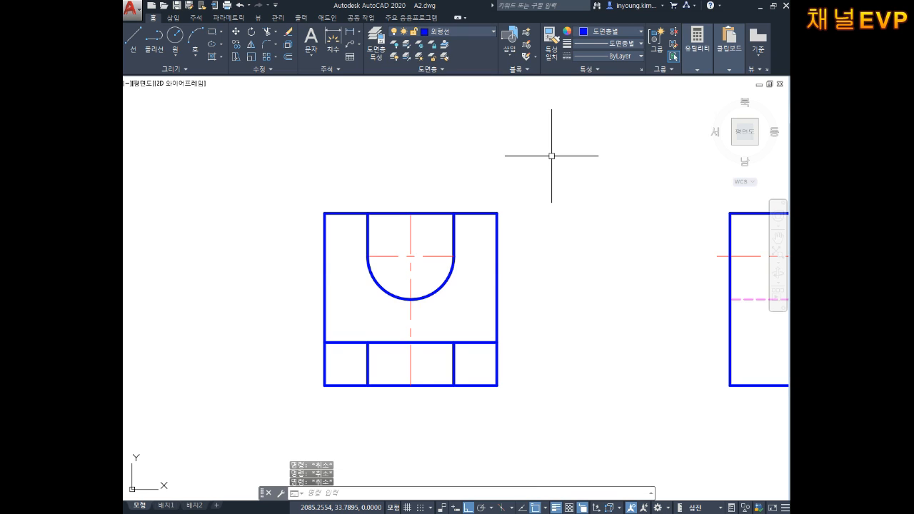
# - Lengthen the vertical centreline by a delta of 3 at both its upper and lower ends
pyautogui.write('len')
pyautogui.press('Return')
pyautogui.write('de')
pyautogui.press('Return')
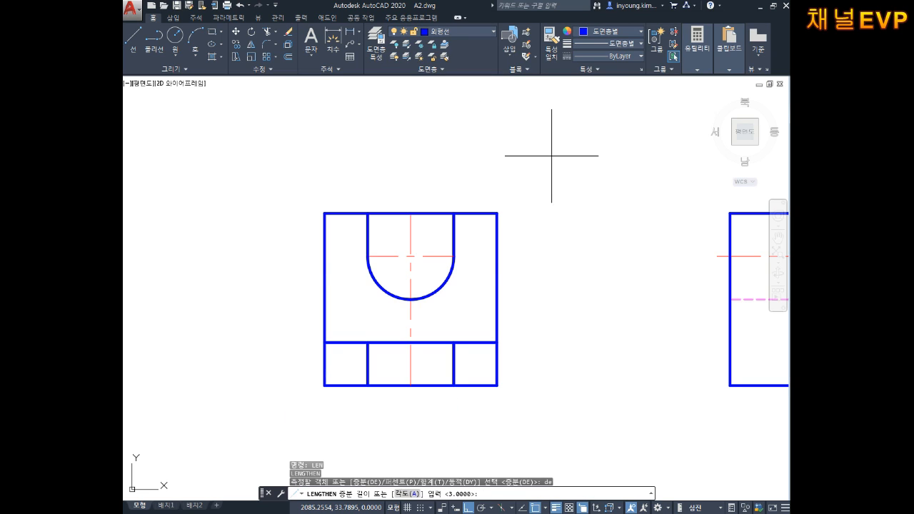
pyautogui.write('3')
pyautogui.press('Return')
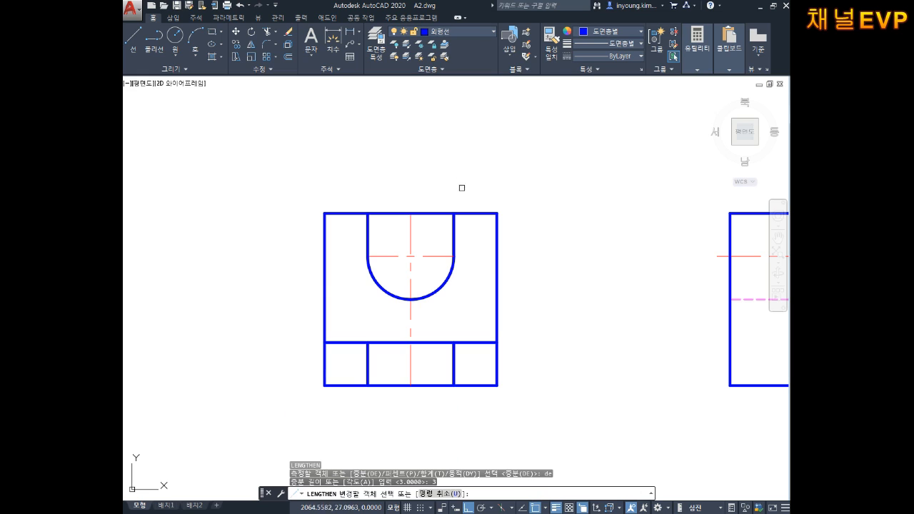
pyautogui.click(413, 235)
pyautogui.click(413, 354)
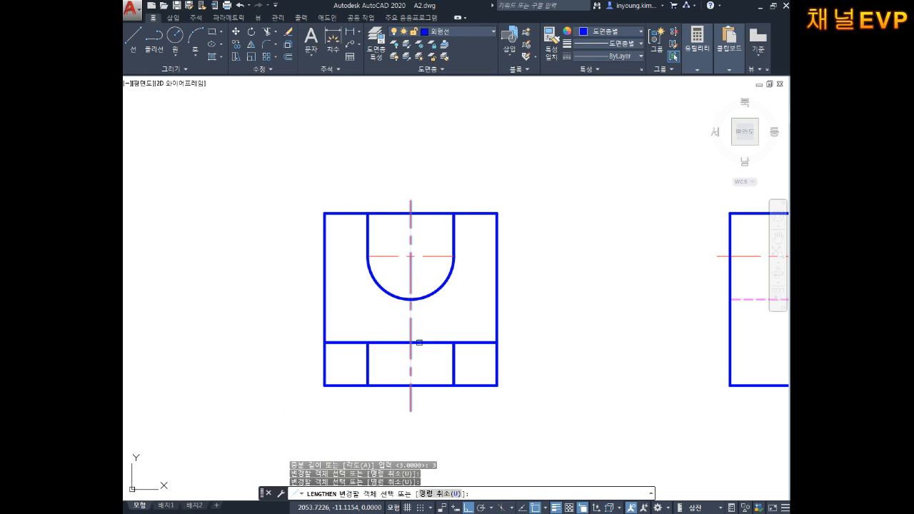
# - Lengthen the slot's horizontal centreline by the same delta at both ends
pyautogui.click(432, 257)
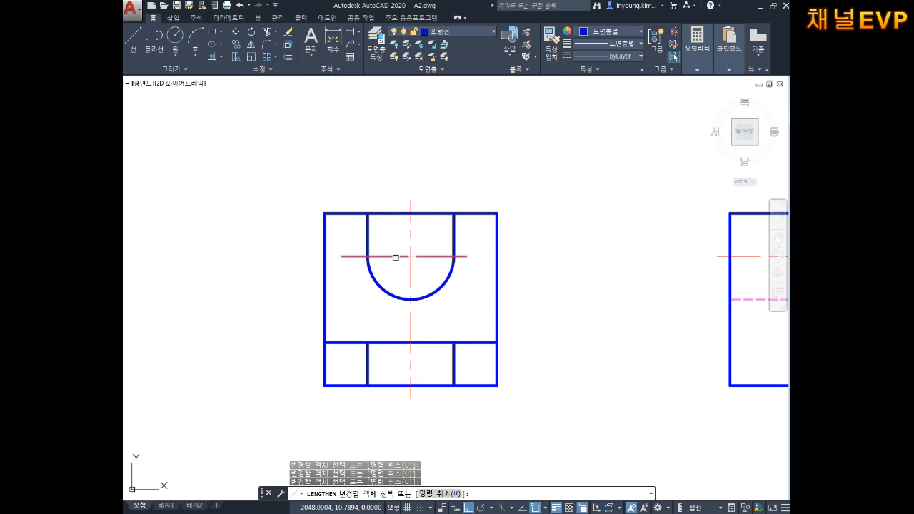
pyautogui.press('Escape')
pyautogui.press('Escape')
pyautogui.press('Escape')
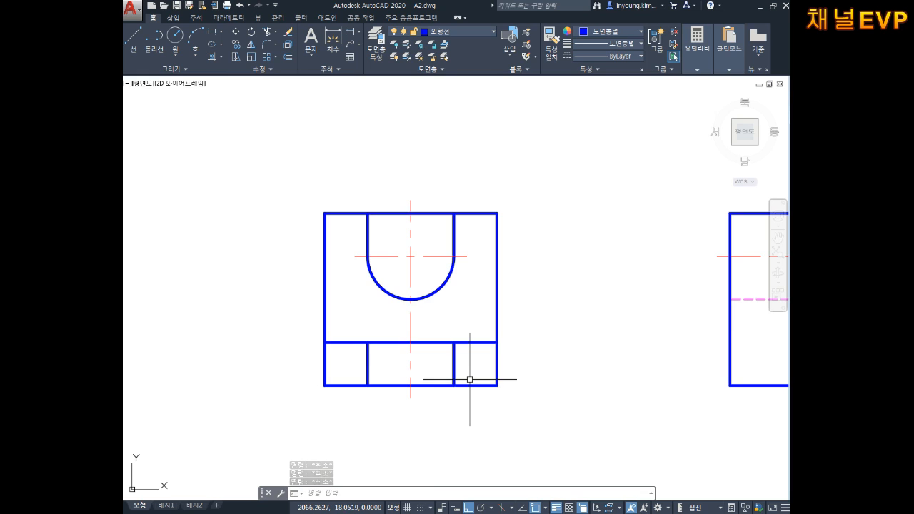
# - Draw a vertical line from the midpoint of the square's top edge down to the lowest point of the slot
pyautogui.scroll(-4, 469, 379)
pyautogui.scroll(4, 474, 371)
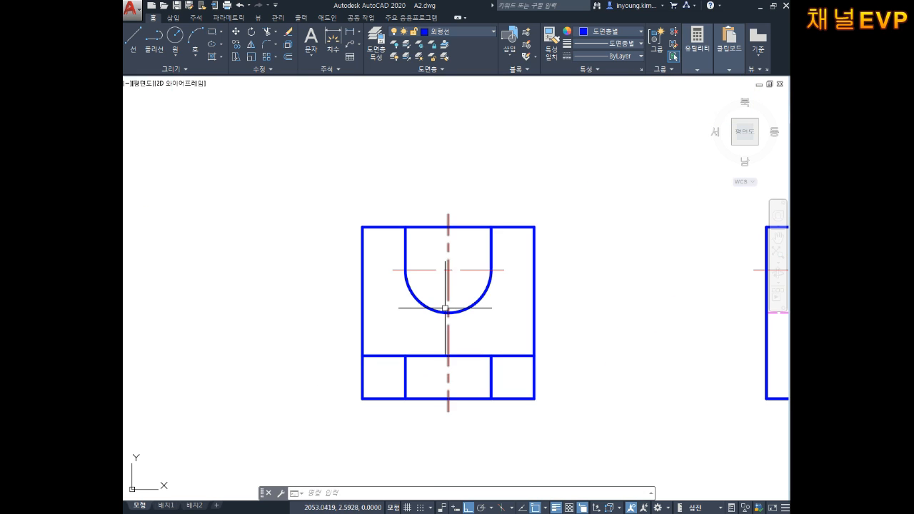
pyautogui.press('Escape')
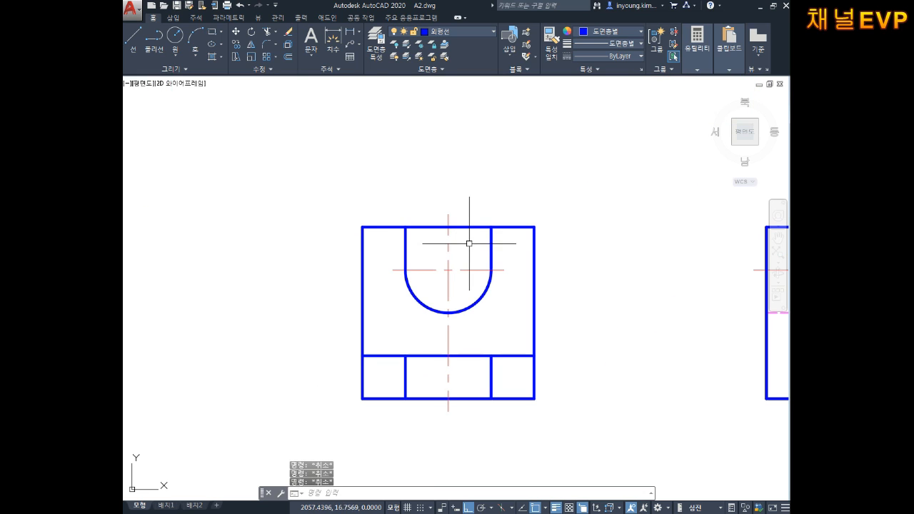
pyautogui.write('l')
pyautogui.press('Return')
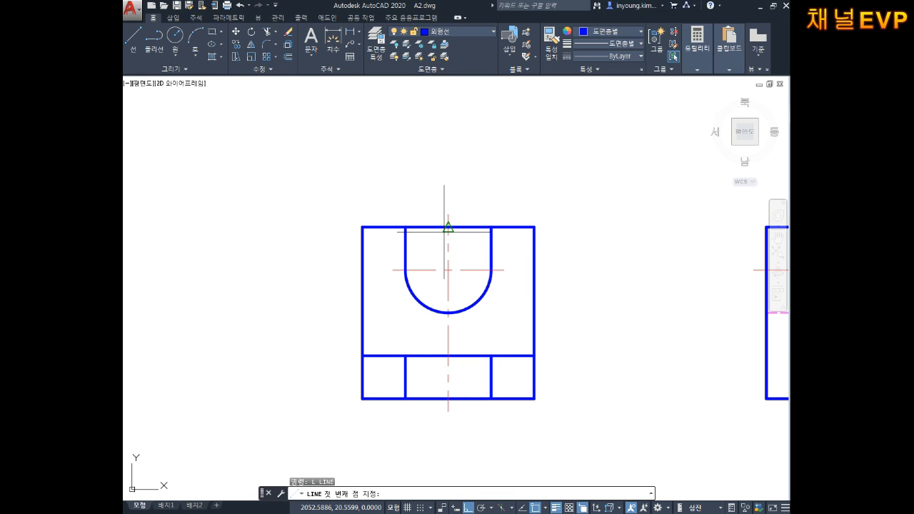
pyautogui.click(448, 227)
pyautogui.click(448, 312)
pyautogui.press('Escape')
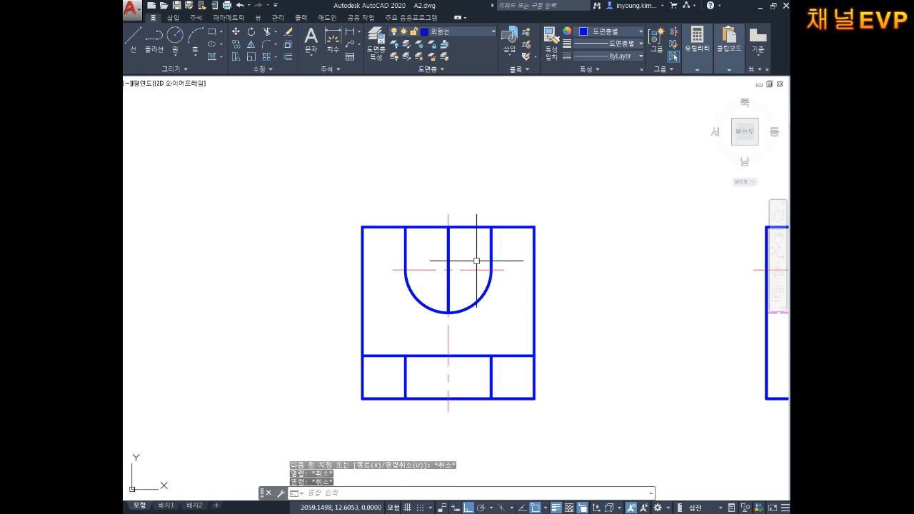
# - Trim the square's top edge between the middle vertical line and the slot's right side
pyautogui.write('tr')
pyautogui.press('Return')
pyautogui.press('Return')
pyautogui.click(471, 242)
pyautogui.click(466, 240)
pyautogui.click(474, 210)
pyautogui.click(471, 243)
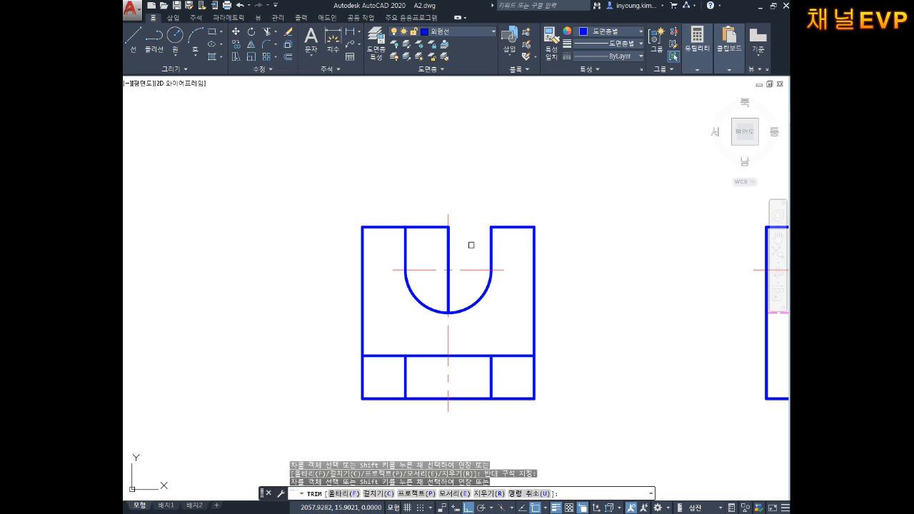
pyautogui.press('Escape')
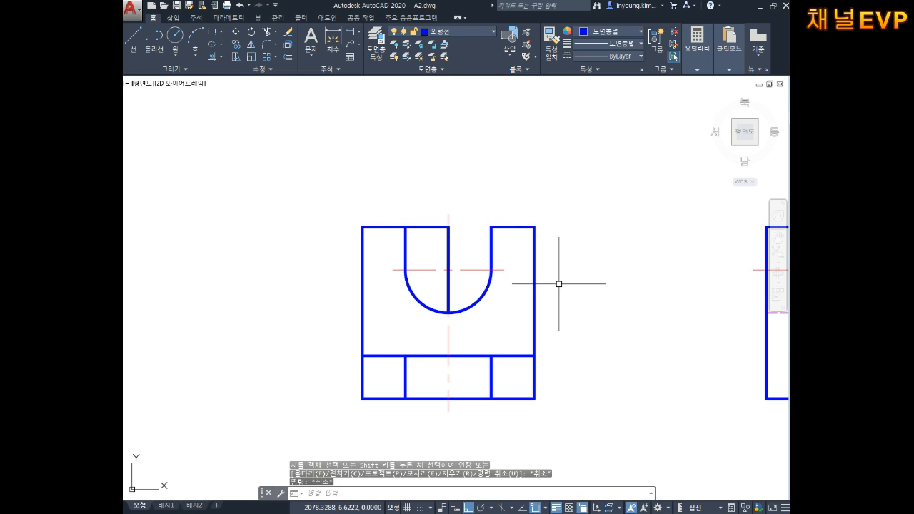
pyautogui.press('Escape')
pyautogui.press('Escape')
# - Delete the two short vertical lines below the square's lower horizontal line
pyautogui.click(513, 327)
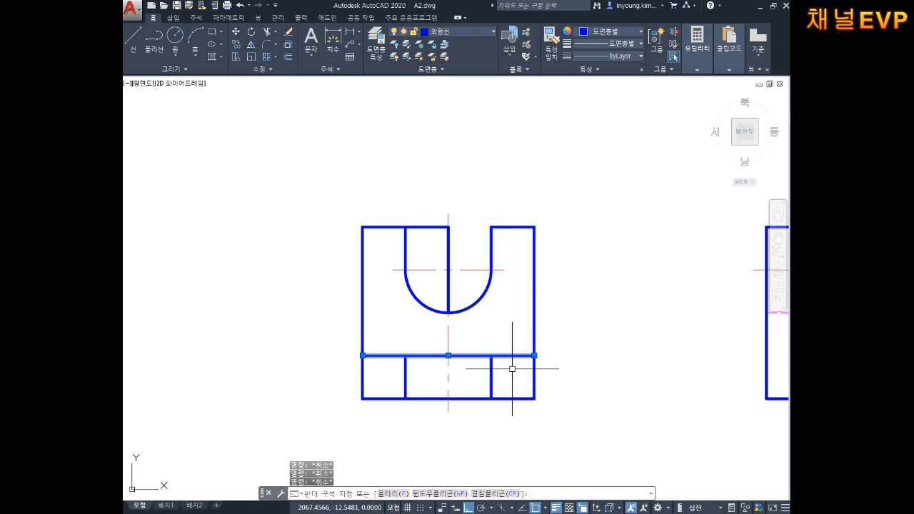
pyautogui.click(512, 373)
pyautogui.press('Escape')
pyautogui.press('Escape')
pyautogui.click(506, 378)
pyautogui.click(482, 383)
pyautogui.press('Delete')
pyautogui.click(422, 371)
pyautogui.click(402, 379)
pyautogui.press('Delete')
# - Change the full-width horizontal line below the slot to the hidden-line layer (숨은선)
pyautogui.click(410, 338)
pyautogui.click(397, 367)
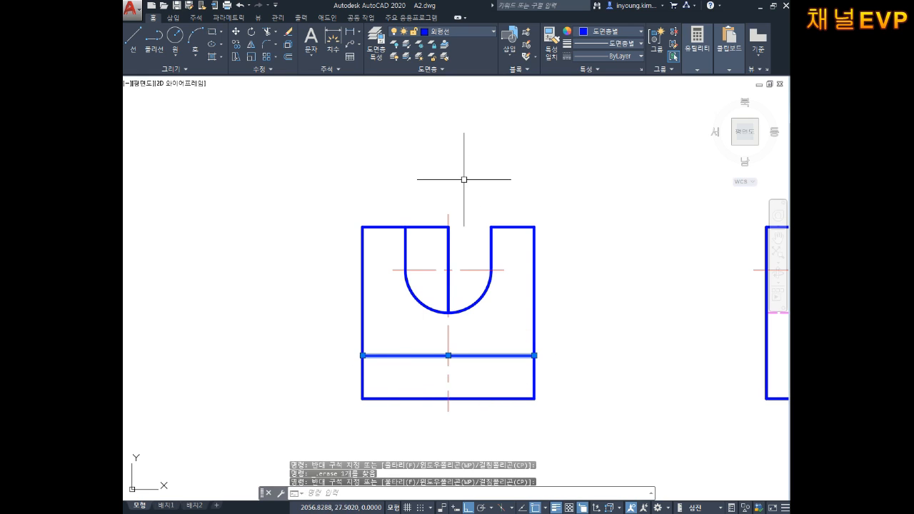
pyautogui.click(445, 33)
pyautogui.click(457, 117)
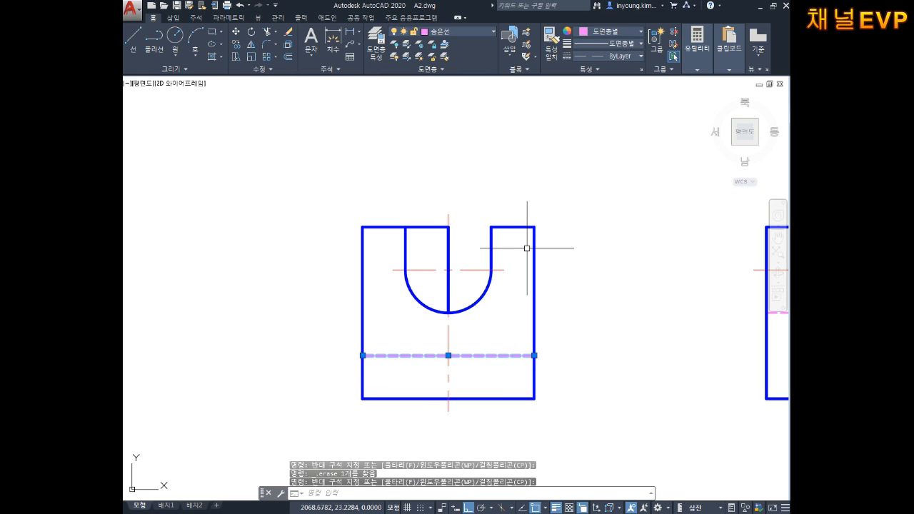
pyautogui.press('Escape')
pyautogui.press('Escape')
pyautogui.press('Escape')
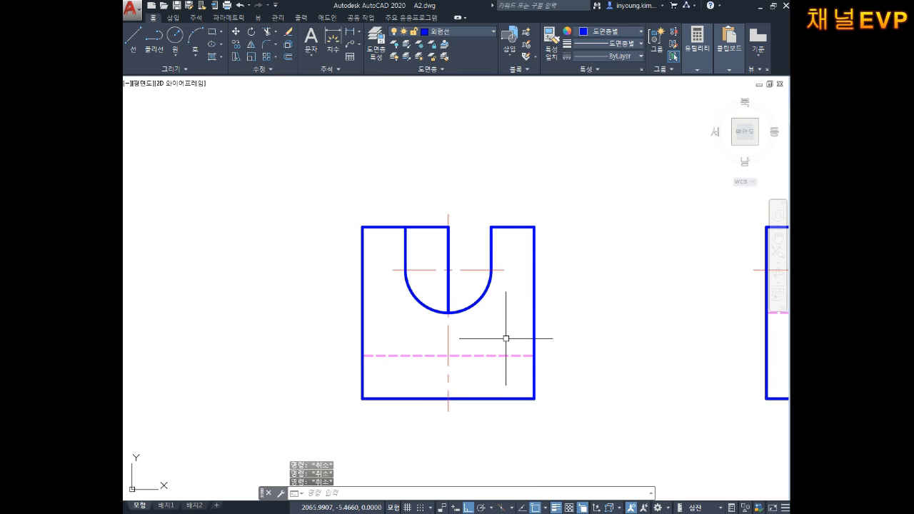
# - Draw a vertical line from the lowest point of the slot down to the horizontal hidden line
pyautogui.write('l')
pyautogui.press('Return')
pyautogui.click(448, 313)
pyautogui.click(448, 355)
pyautogui.press('Escape')
# - Change the short vertical line below the slot's lowest point to the hidden-line layer (숨은선)
pyautogui.click(450, 340)
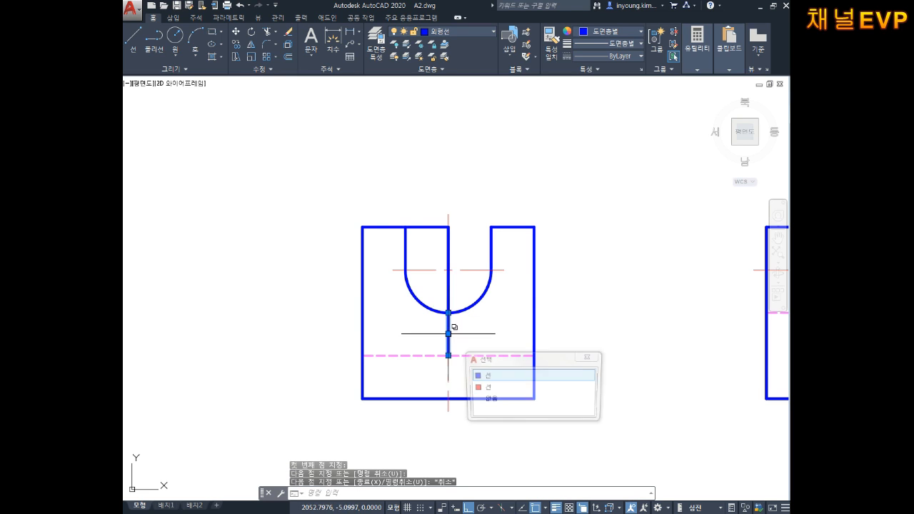
pyautogui.click(486, 376)
pyautogui.click(457, 31)
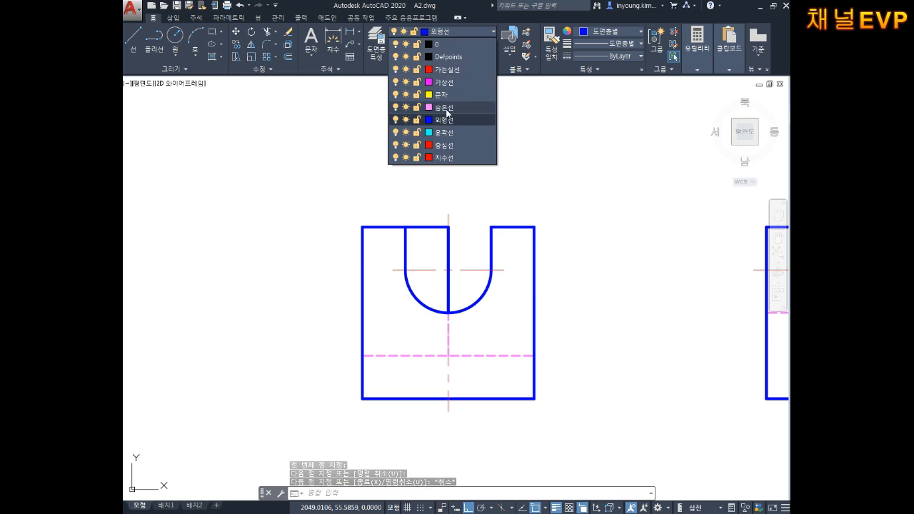
pyautogui.press('Escape')
pyautogui.press('Escape')
pyautogui.press('Escape')
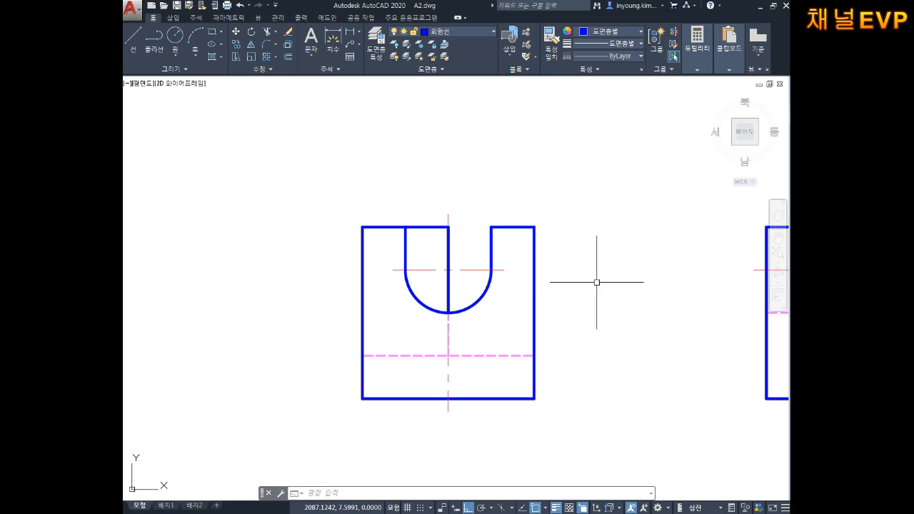
pyautogui.press('Escape')
pyautogui.press('Escape')
pyautogui.press('Escape')
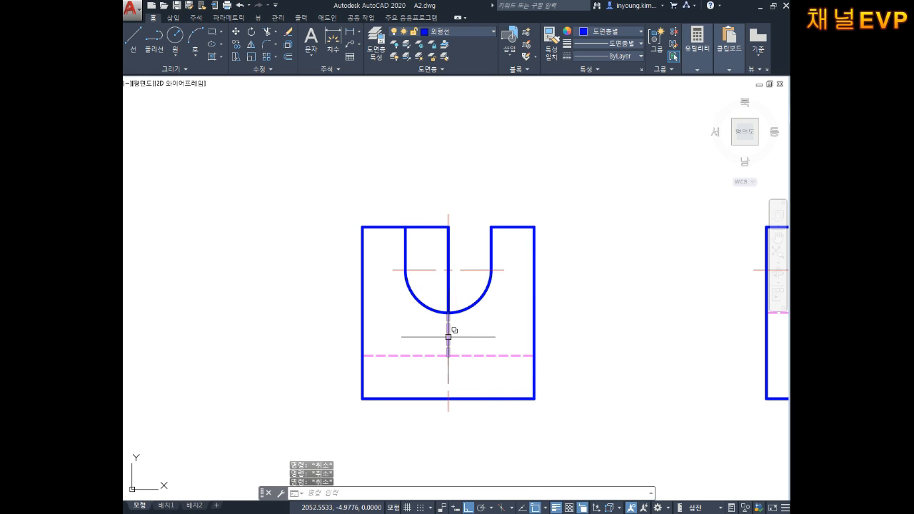
# - Stretch the lower end of the vertical hidden line down to the square's bottom edge
pyautogui.click(448, 337)
pyautogui.click(449, 355)
pyautogui.click(448, 398)
pyautogui.press('Escape')
pyautogui.press('Escape')
pyautogui.press('Escape')
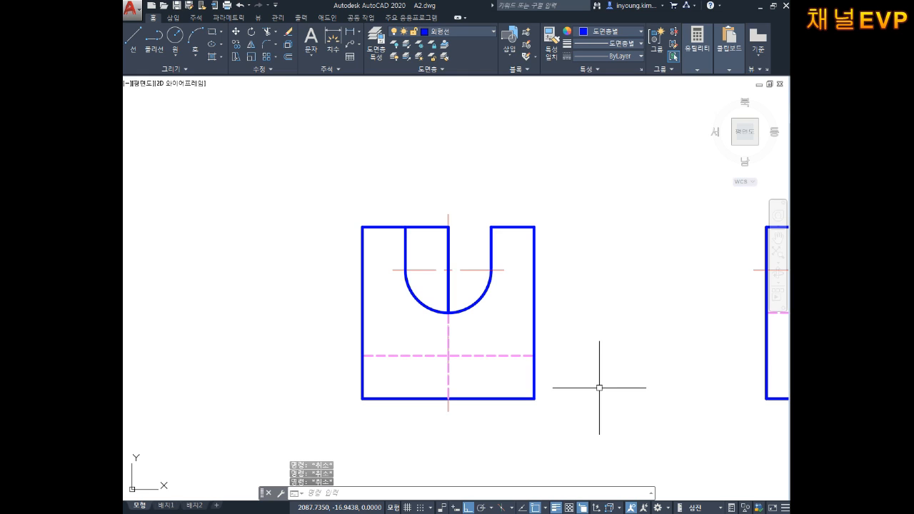
pyautogui.scroll(-2, 480, 348)
pyautogui.moveTo(563, 386)
pyautogui.mouseDown(button='middle')
pyautogui.moveTo(480, 348)
pyautogui.moveTo(464, 329)
pyautogui.moveTo(484, 353)
pyautogui.mouseUp(button='middle')
pyautogui.scroll(2, 464, 330)
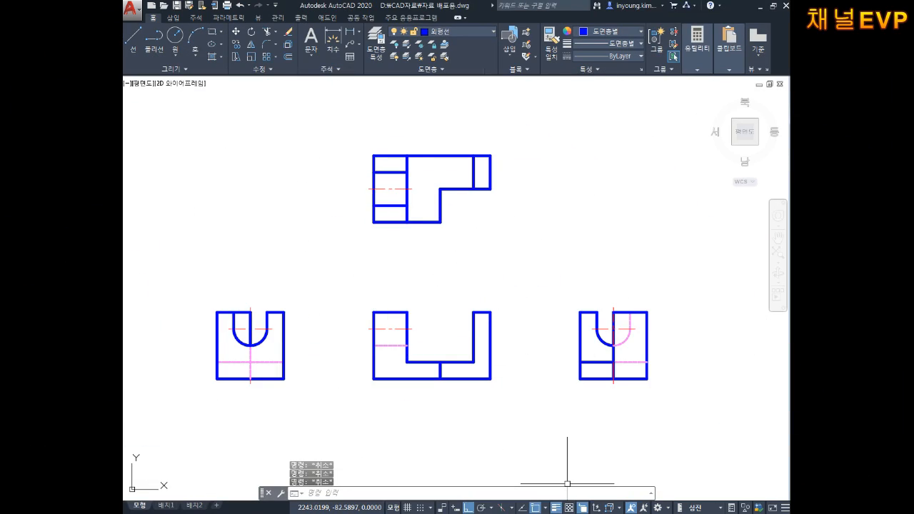
# - Switch to the open Notepad file and add the line "투상도 숨은선 표시" at its end
pyautogui.hotkey('alt', 'Tab')
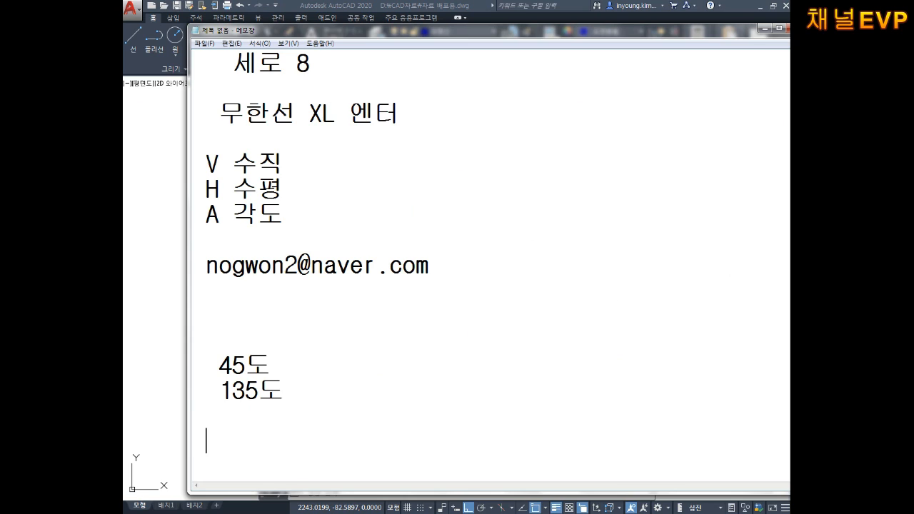
pyautogui.write('투상도 숨은선 표시')
pyautogui.press('Return')
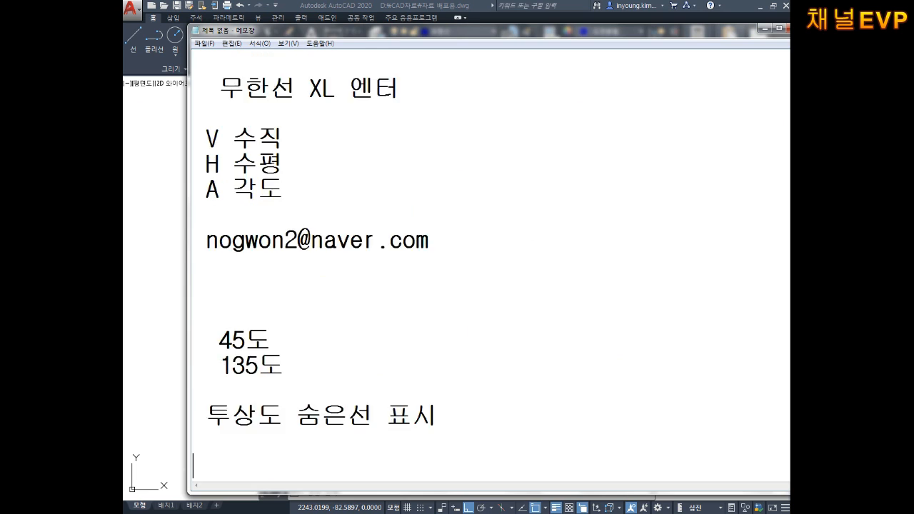
pyautogui.press('Return')
pyautogui.press('Return')
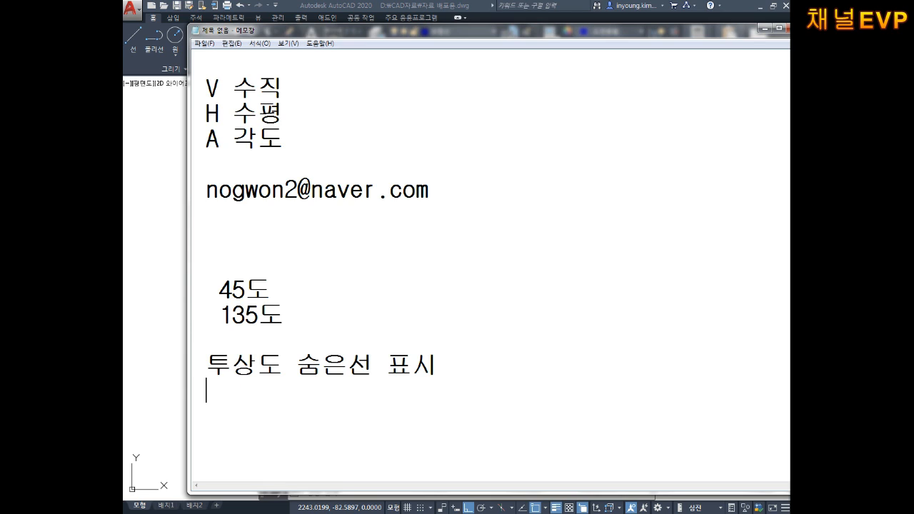
# - Add the lines "숨은선 최대한 표시를 안함" and "헷갈려서" below the hidden-line heading in the notes
pyautogui.write('숨은ㅅ')
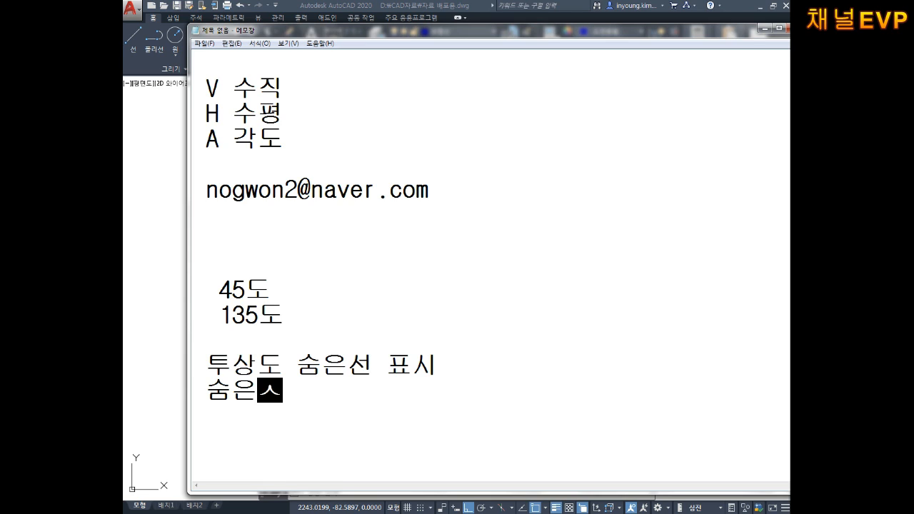
pyautogui.write('선 최대한 표시르')
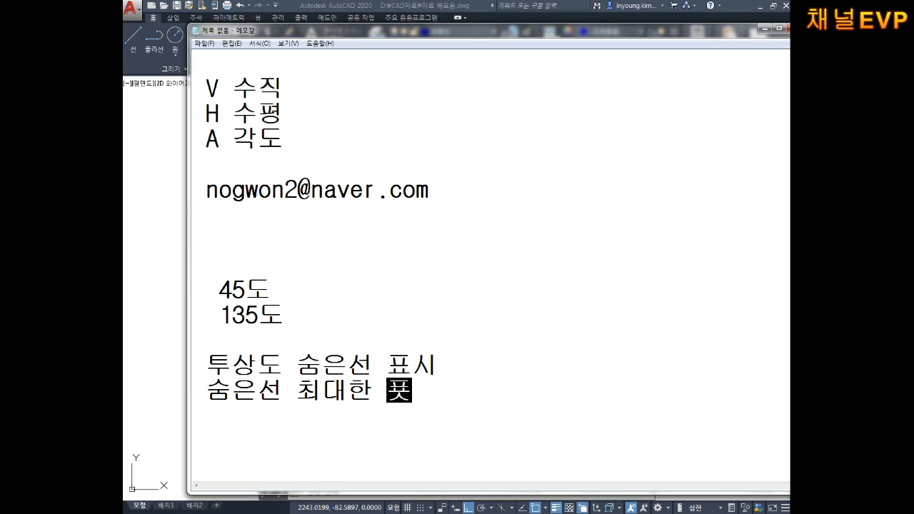
pyautogui.write('ㄹ 안함')
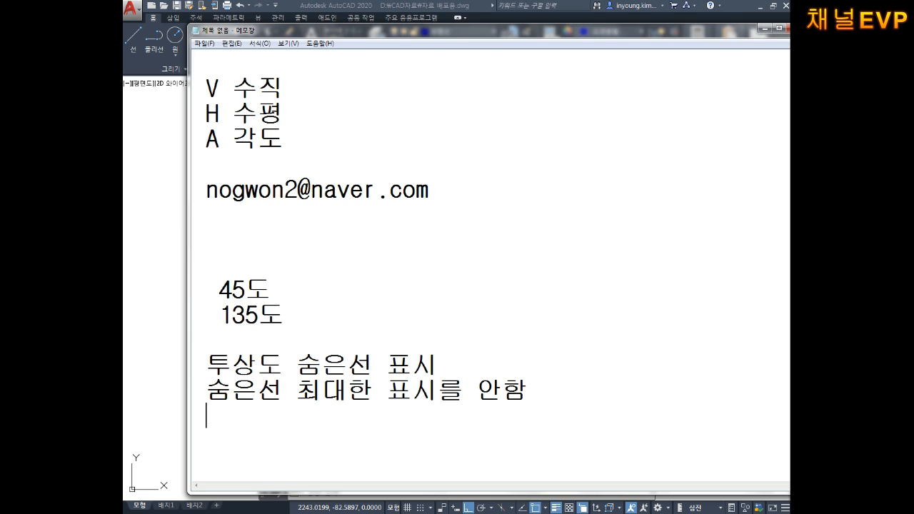
pyautogui.write('ㅅ갈려서')
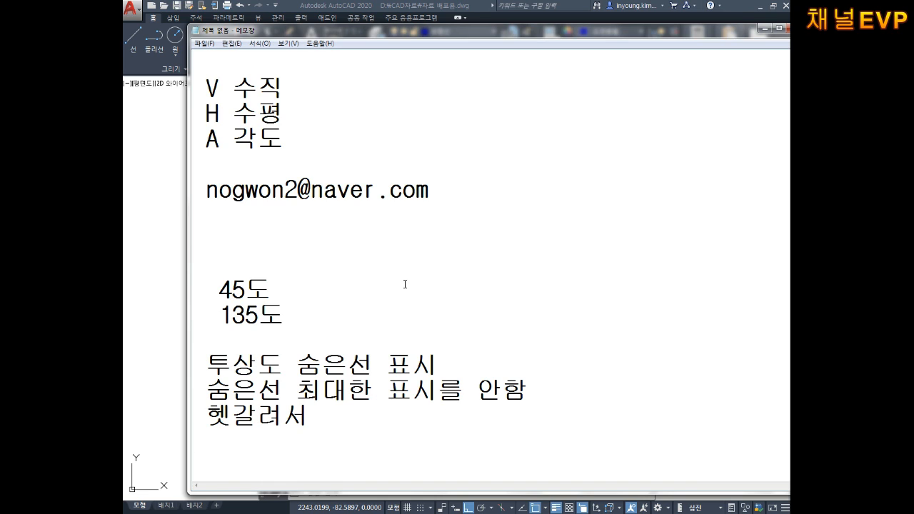
# - Return to AutoCAD and examine where the hidden lines and centrelines overlap in the slotted square view
pyautogui.click(168, 270)
pyautogui.moveTo(306, 333)
pyautogui.mouseDown(button='middle')
pyautogui.moveTo(374, 300)
pyautogui.moveTo(358, 287)
pyautogui.mouseUp(button='middle')
pyautogui.scroll(4, 309, 311)
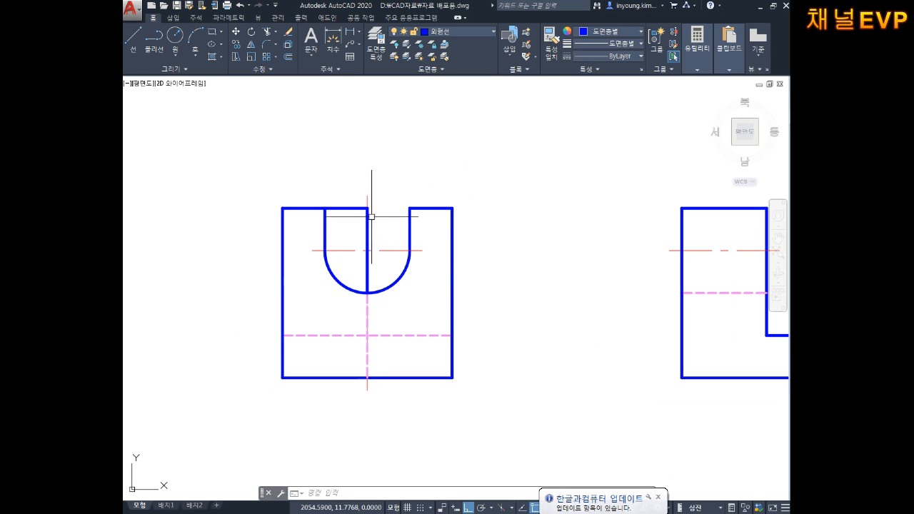
pyautogui.moveTo(527, 318); pyautogui.dragTo(459, 310, button='middle')
pyautogui.scroll(-2, 593, 324)
pyautogui.moveTo(593, 324); pyautogui.dragTo(659, 338, button='middle')
pyautogui.scroll(4, 529, 325)
pyautogui.moveTo(505, 329); pyautogui.dragTo(606, 321, button='middle')
pyautogui.scroll(-1, 499, 322)
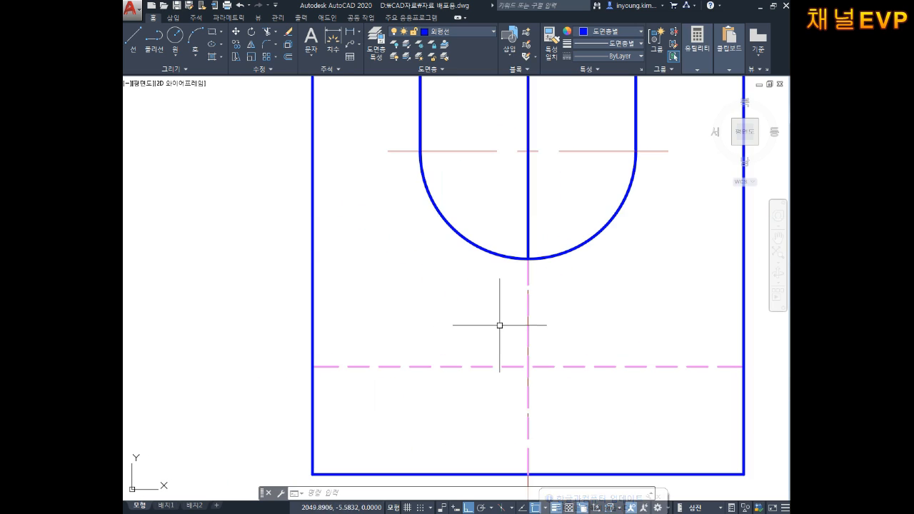
pyautogui.scroll(-1, 506, 326)
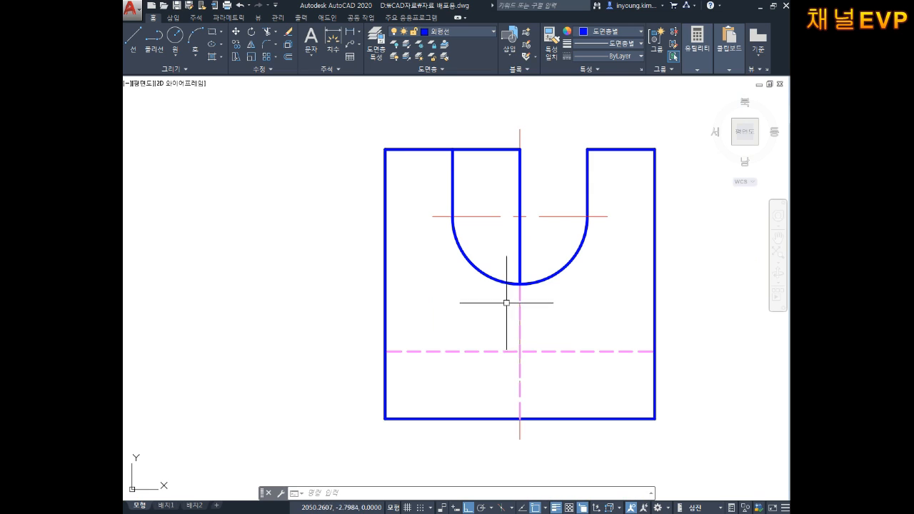
pyautogui.scroll(-2, 541, 294)
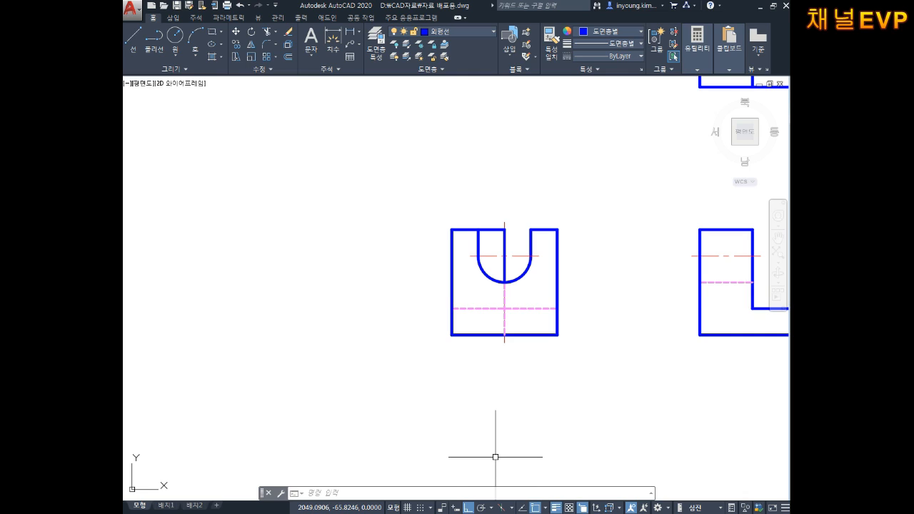
# - Switch back to Notepad and add the line "부분단면도(절단)" at the end of the notes
pyautogui.click(401, 513)
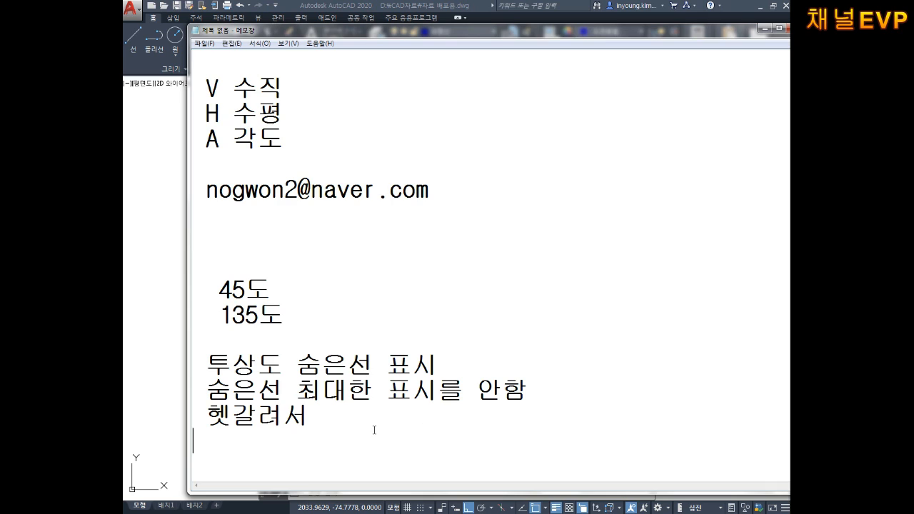
pyautogui.write('안')
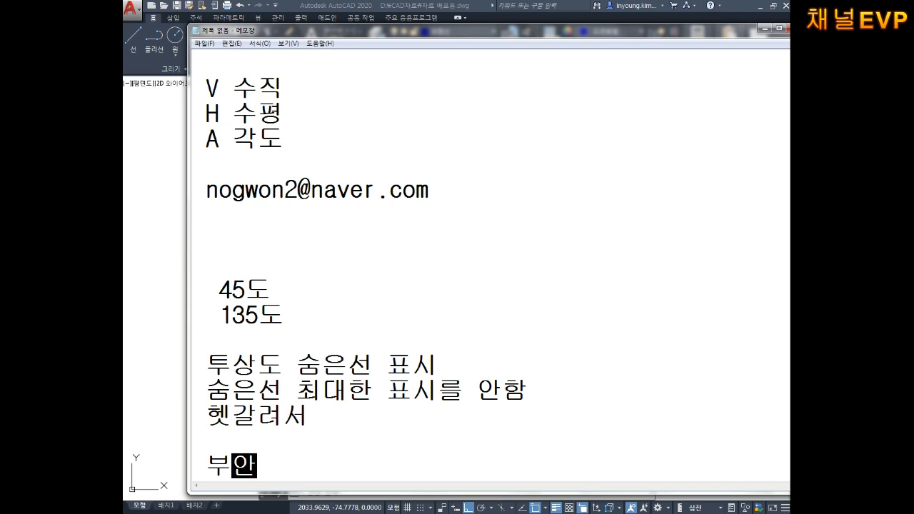
pyautogui.write('분ㄷ')
pyautogui.write('단ㅁ')
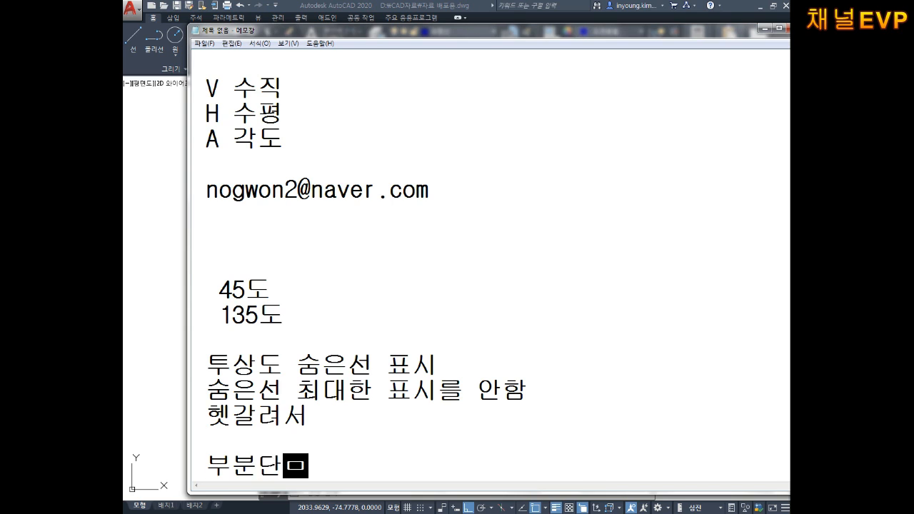
pyautogui.write('도(ㅈ절다')
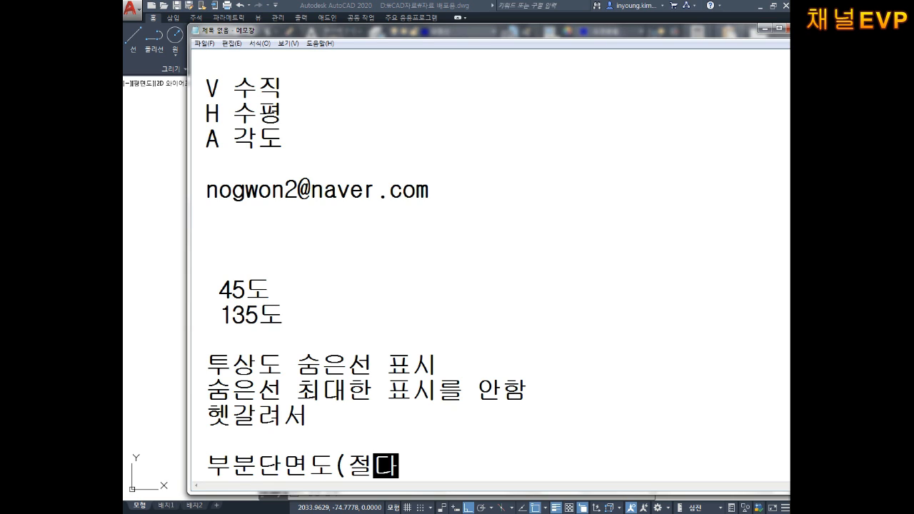
pyautogui.write(')')
pyautogui.press('Return')
pyautogui.press('Return')
pyautogui.press('Return')
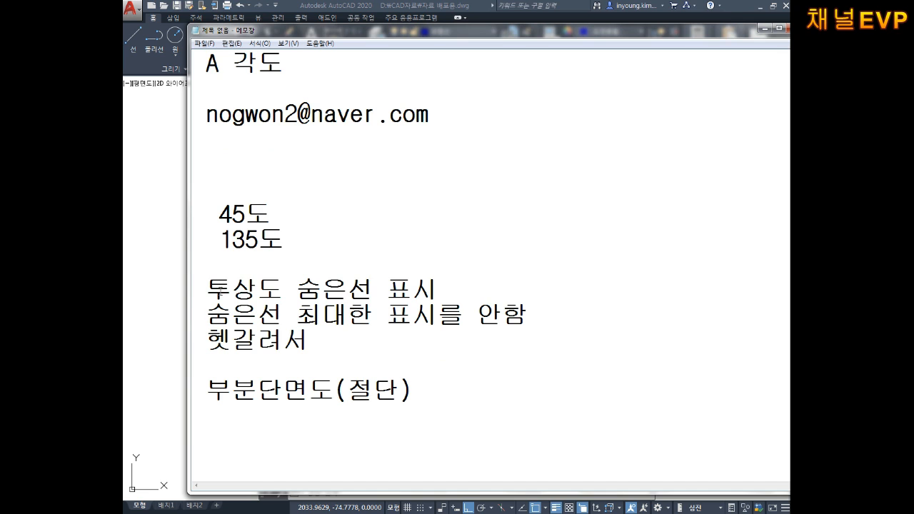
# - Return to AutoCAD and change the hidden line in the front view's left block to the outline layer (외형선)
pyautogui.click(166, 334)
pyautogui.scroll(-2, 473, 304)
pyautogui.scroll(5, 434, 305)
pyautogui.moveTo(571, 310)
pyautogui.mouseDown(button='middle')
pyautogui.moveTo(433, 305)
pyautogui.moveTo(430, 368)
pyautogui.mouseUp(button='middle')
pyautogui.click(434, 258)
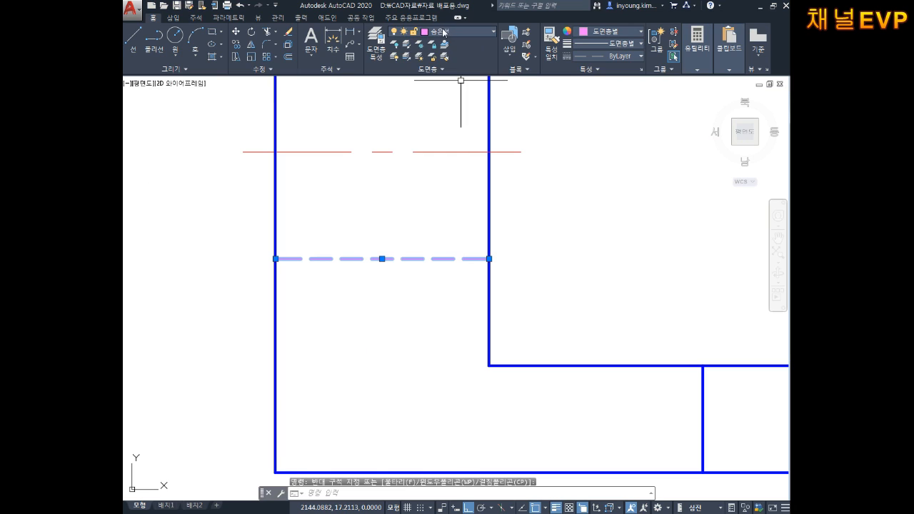
pyautogui.click(447, 33)
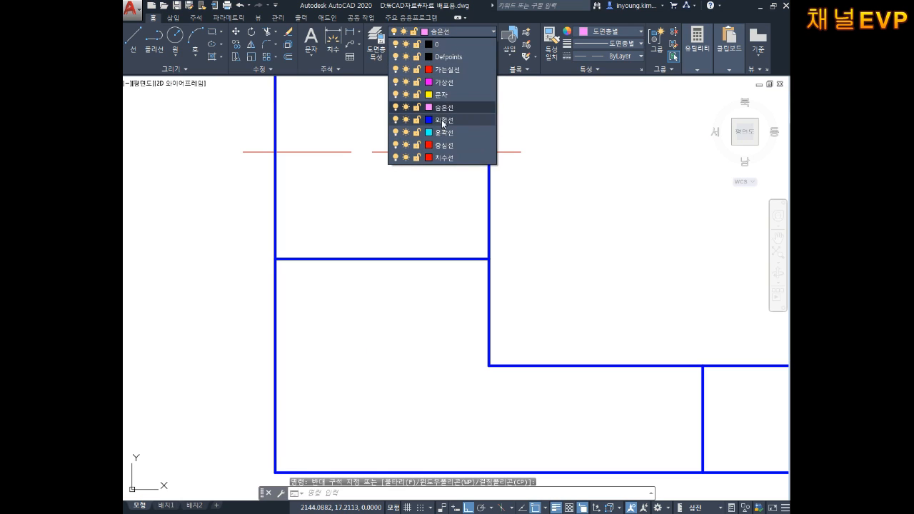
pyautogui.click(442, 123)
pyautogui.scroll(-2, 531, 238)
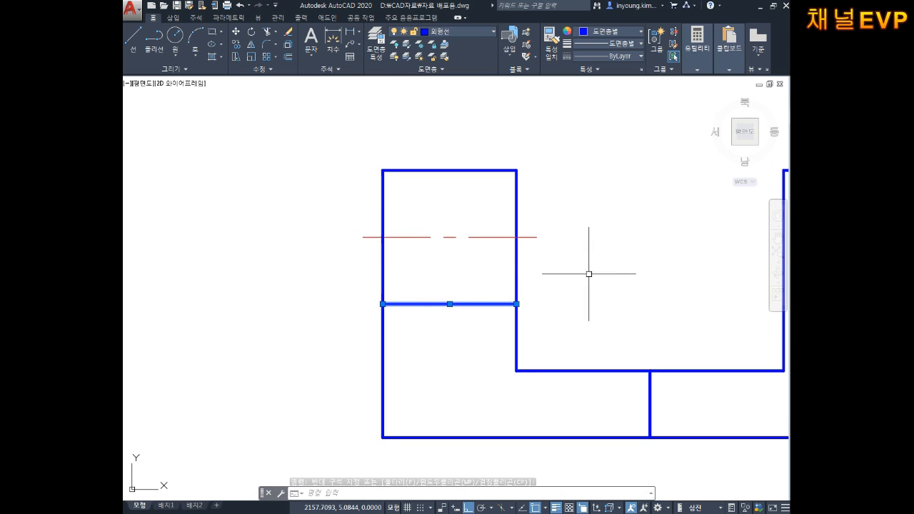
pyautogui.press('Escape')
pyautogui.press('Escape')
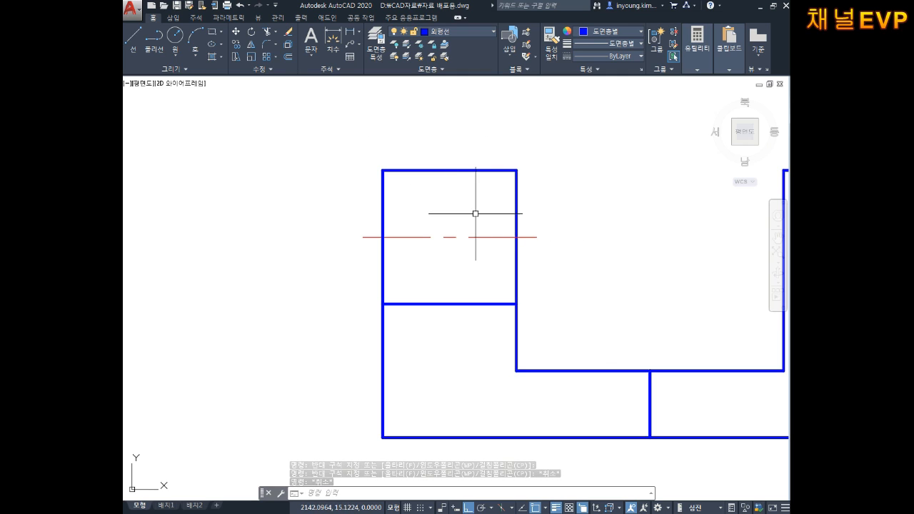
pyautogui.press('Escape')
pyautogui.press('Escape')
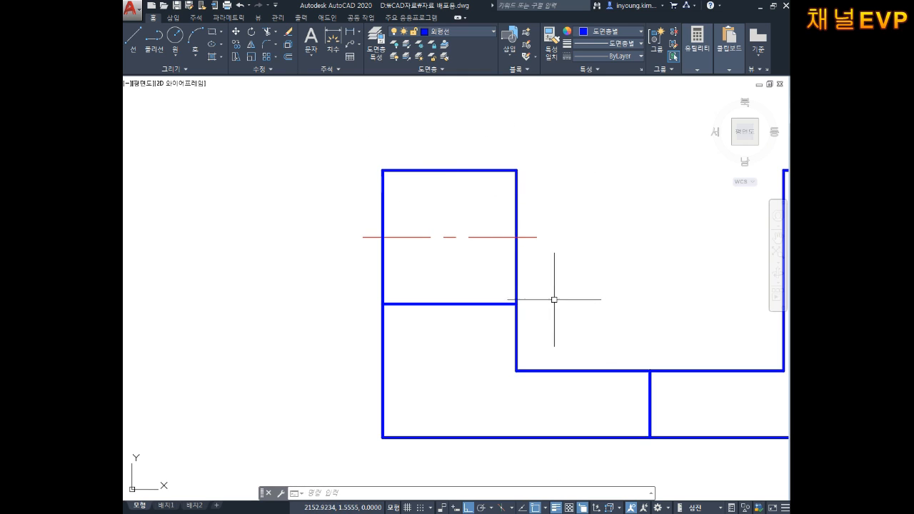
pyautogui.hotkey('ctrl', 'shift', 's')
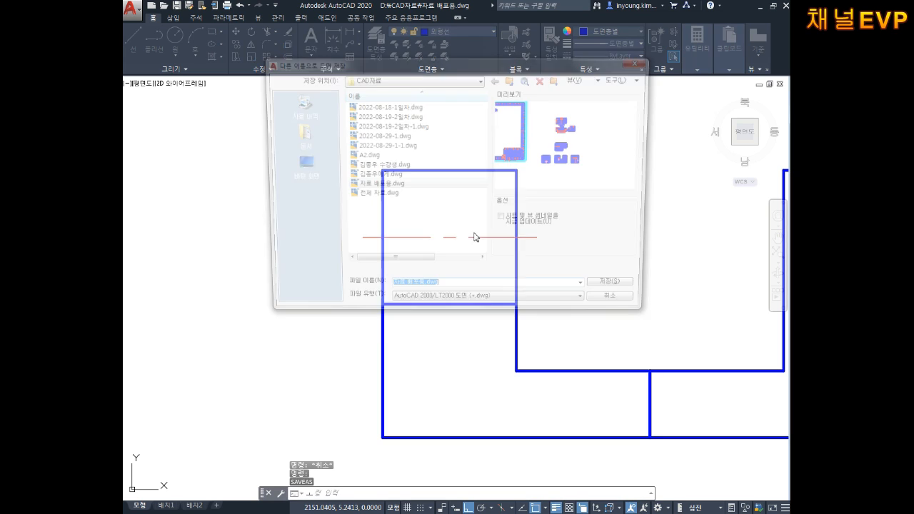
pyautogui.press('Escape')
pyautogui.press('Escape')
pyautogui.press('Escape')
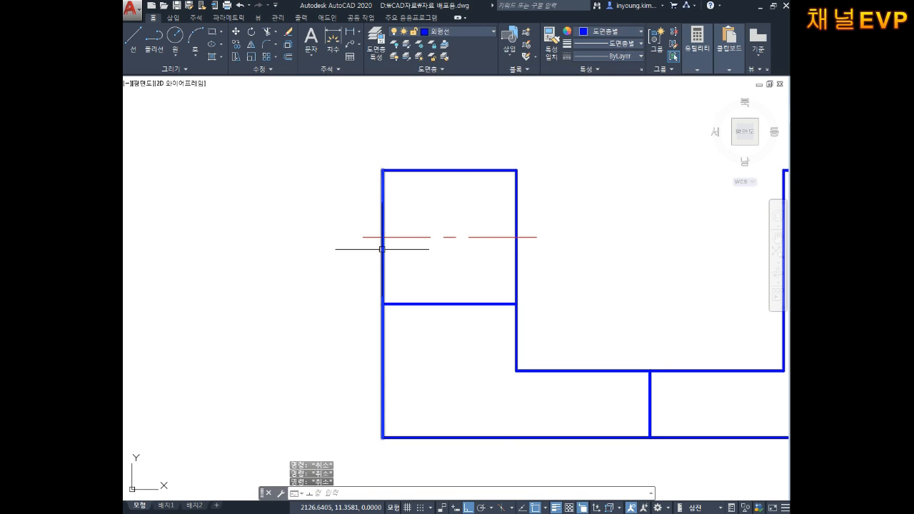
# - Try an ANSI31 hatch in the area above the front view's horizontal dividing line and set the hatch colour to red (빨간색)
pyautogui.write('h')
pyautogui.press('Return')
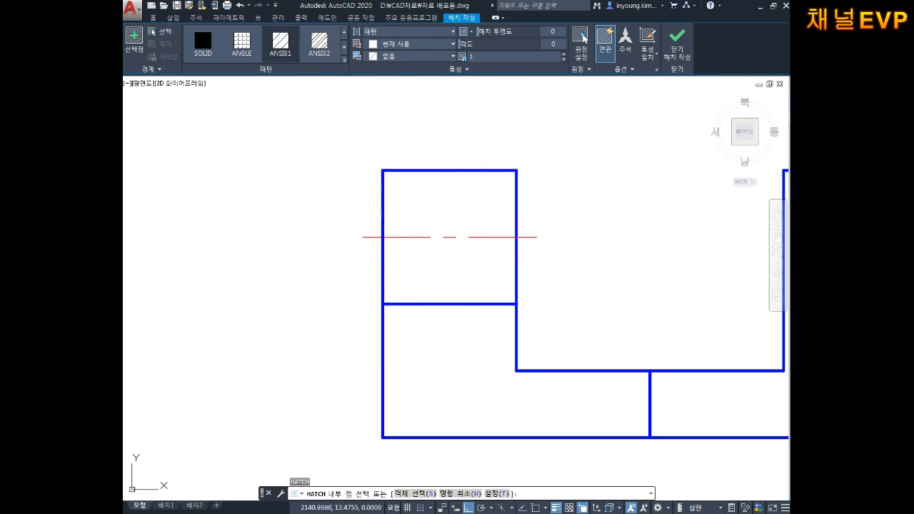
pyautogui.click(475, 217)
pyautogui.click(485, 250)
pyautogui.click(405, 45)
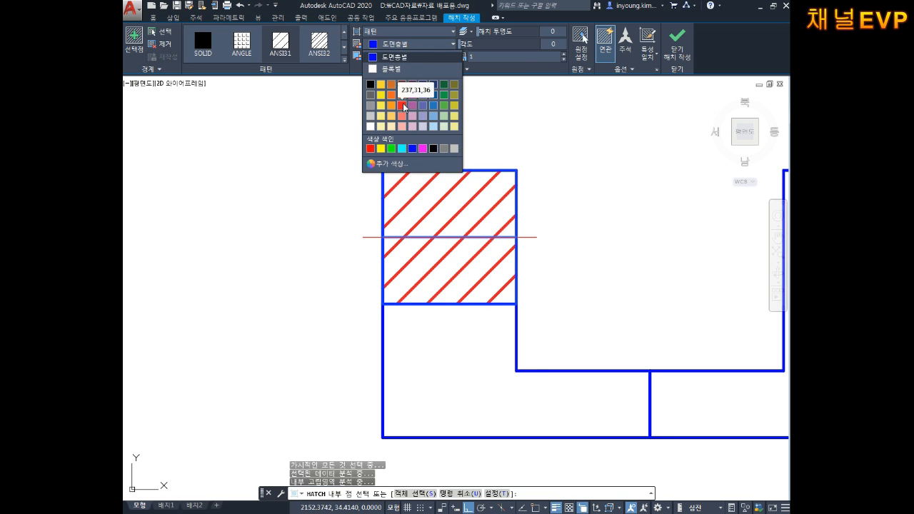
pyautogui.click(370, 149)
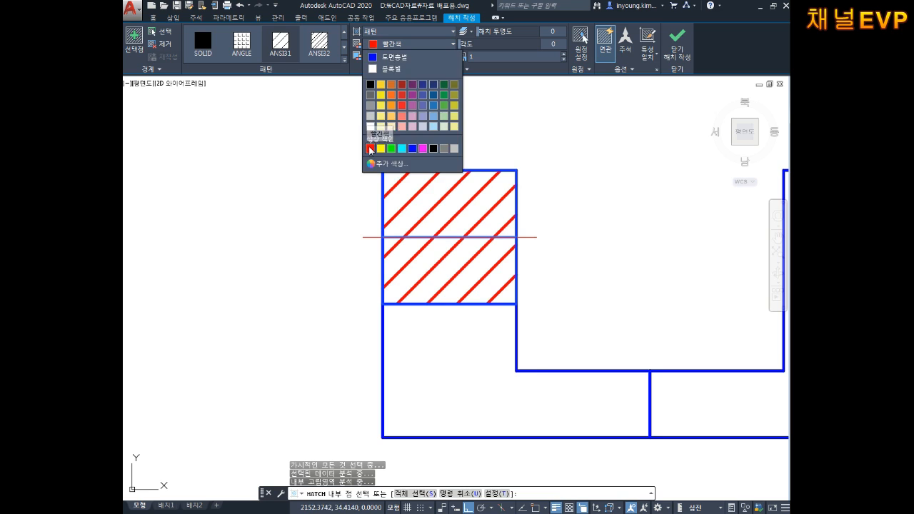
pyautogui.press('Escape')
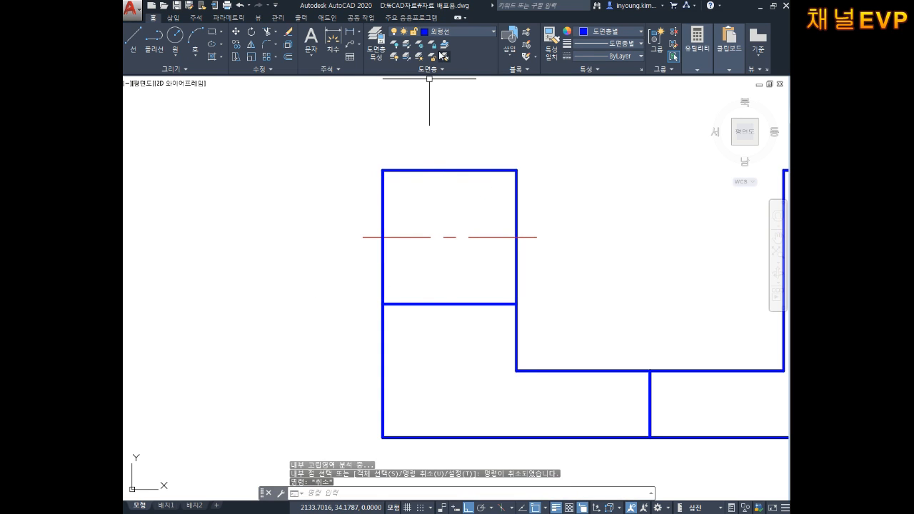
# - Hatch the area above the dividing line in the front view's left block with red ANSI31 at scale 1
pyautogui.write('h')
pyautogui.press('space')
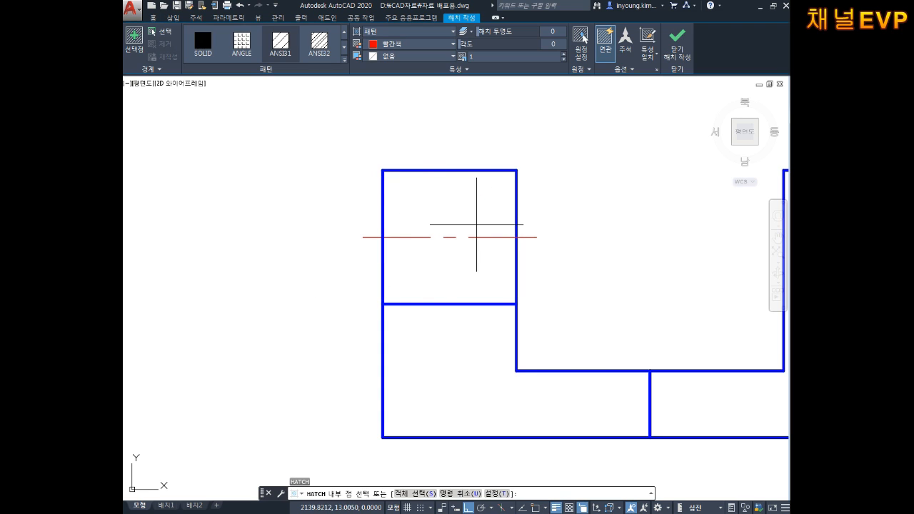
pyautogui.click(466, 226)
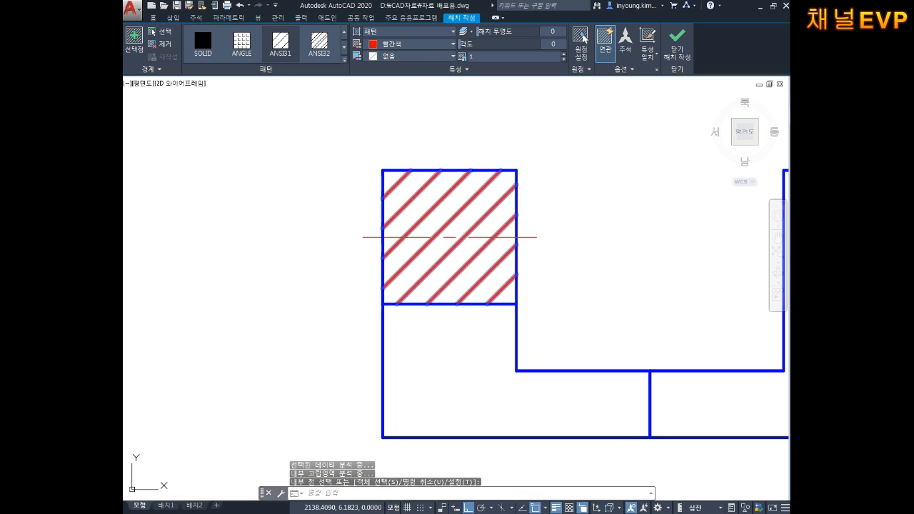
# - Finish the hatch and delete the vertical line through the slot and the top edge crossing it in the left side view
pyautogui.scroll(-2, 345, 294)
pyautogui.moveTo(345, 294); pyautogui.dragTo(458, 295, button='middle')
pyautogui.moveTo(377, 298); pyautogui.dragTo(431, 297, button='middle')
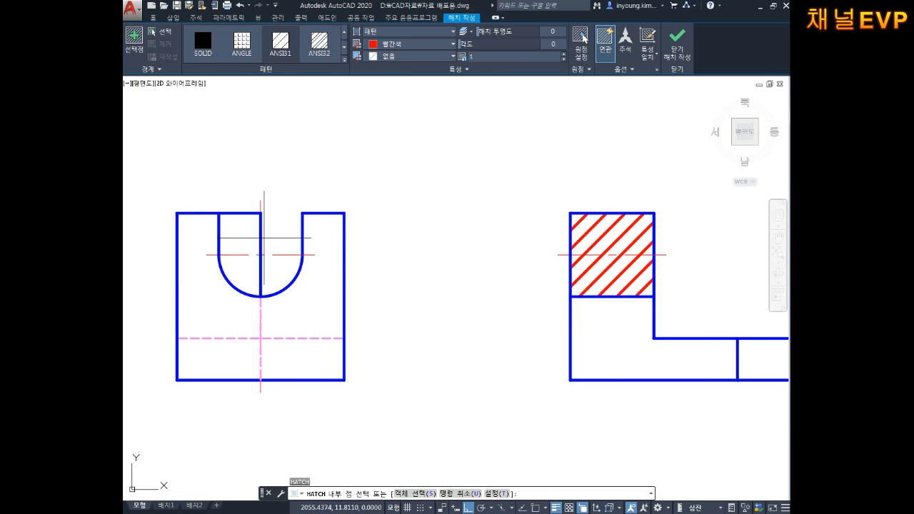
pyautogui.scroll(2, 271, 243)
pyautogui.moveTo(272, 242); pyautogui.dragTo(321, 243, button='middle')
pyautogui.press('Escape')
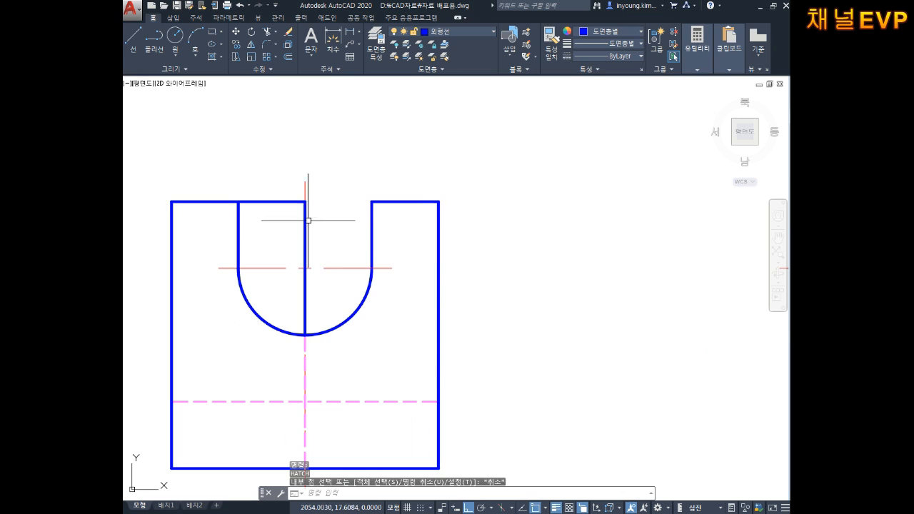
pyautogui.click(302, 221)
pyautogui.press('Delete')
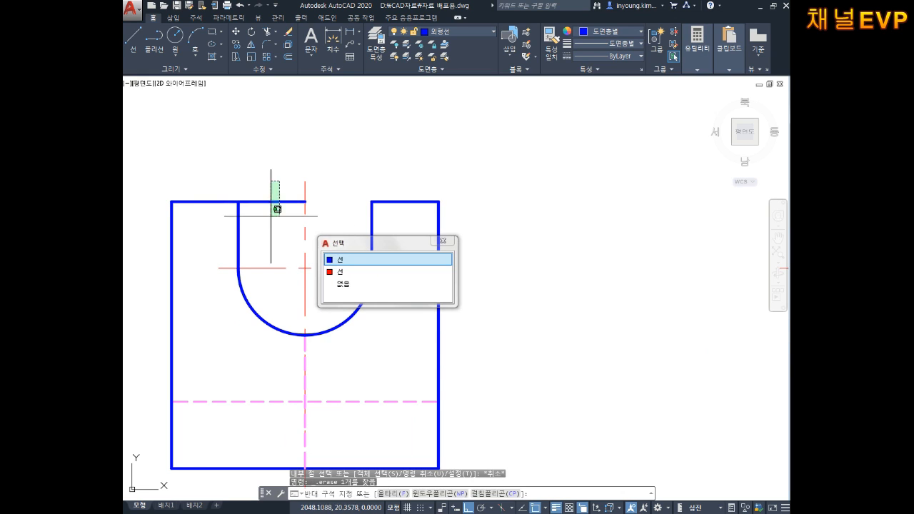
pyautogui.press('Delete')
# - Redraw the side view's top edge from the upper-left corner past the slot wall and trim it at the slot
pyautogui.write('l')
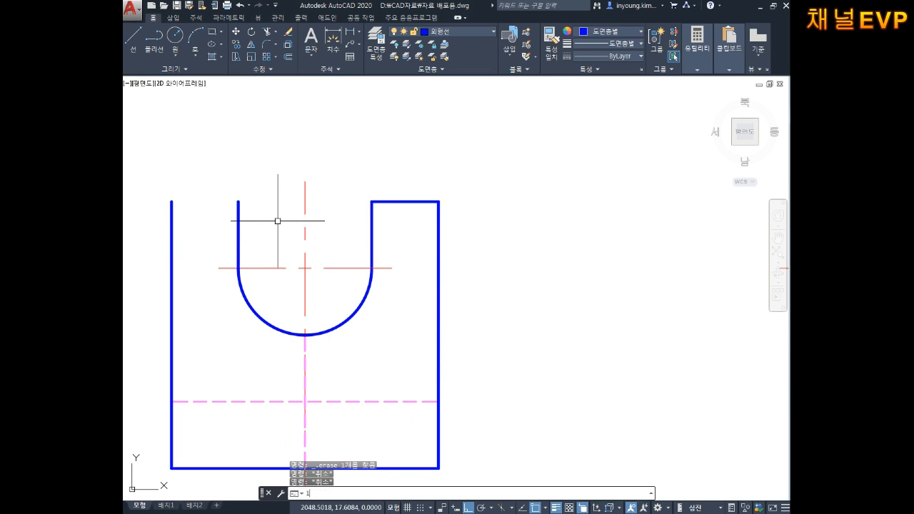
pyautogui.press('space')
pyautogui.click(171, 202)
pyautogui.click(246, 201)
pyautogui.press('space')
pyautogui.write('tr')
pyautogui.press('space')
pyautogui.click(257, 198)
pyautogui.click(243, 215)
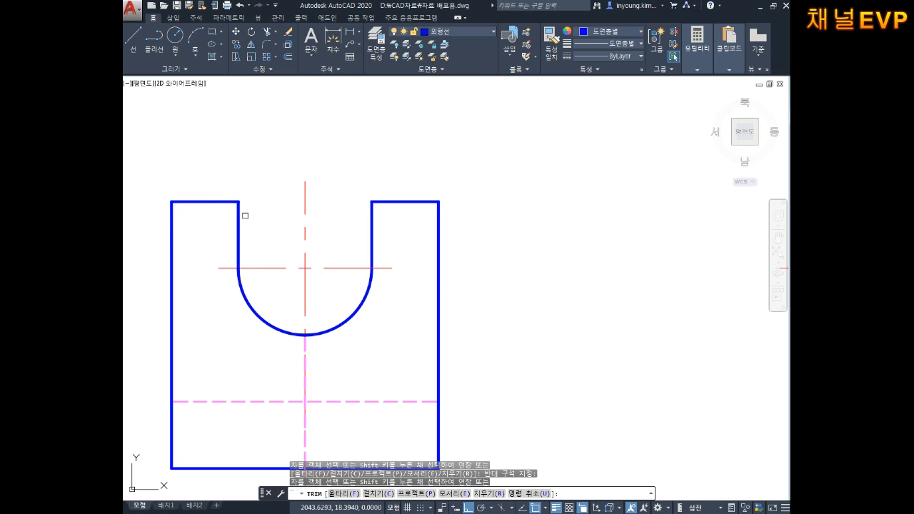
pyautogui.moveTo(297, 220); pyautogui.dragTo(294, 210, button='middle')
pyautogui.press('Escape')
pyautogui.press('Escape')
# - Turn ortho off and draw a two-segment break line from inside the slot's bottom to beyond the side view's right edge
pyautogui.write('l')
pyautogui.press('space')
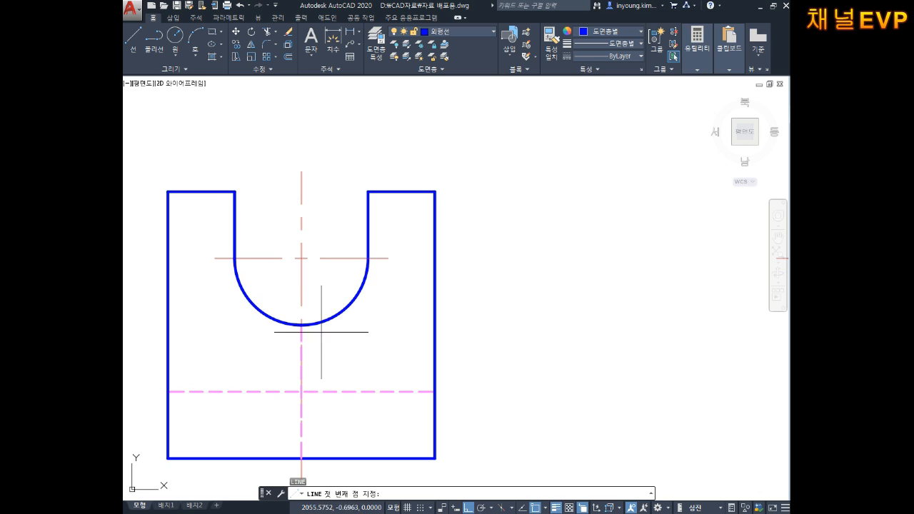
pyautogui.click(302, 309)
pyautogui.press('F8')
pyautogui.click(320, 367)
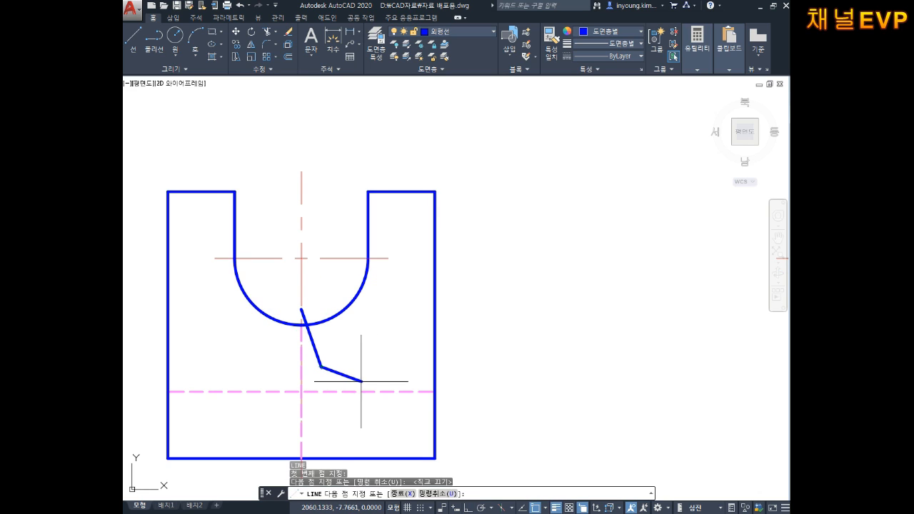
pyautogui.click(489, 396)
pyautogui.press('Escape')
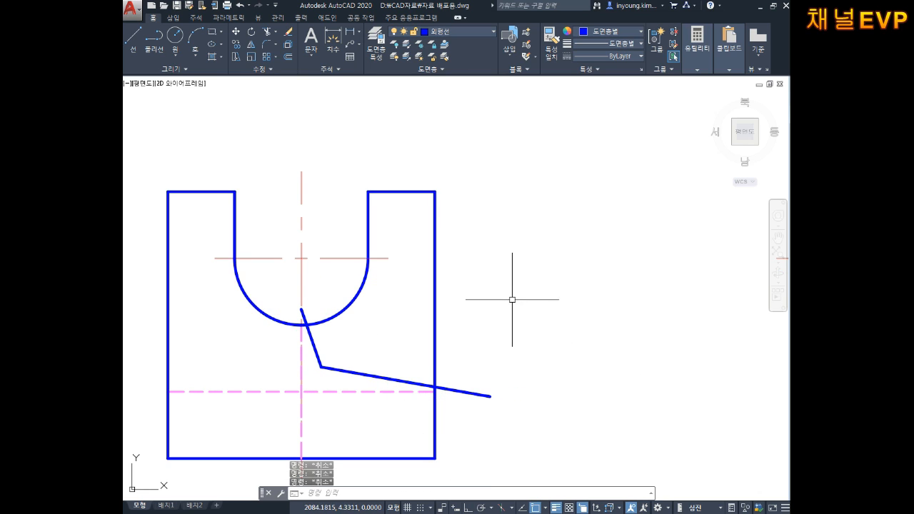
# - Trim the slot arc and right edge at the break line and delete the leftover outline of the right arm
pyautogui.write('tr')
pyautogui.press('space')
pyautogui.press('space')
pyautogui.click(344, 274)
pyautogui.click(343, 315)
pyautogui.click(463, 166)
pyautogui.click(362, 232)
pyautogui.press('Escape')
pyautogui.press('Escape')
pyautogui.click(490, 164)
pyautogui.click(353, 227)
pyautogui.press('Delete')
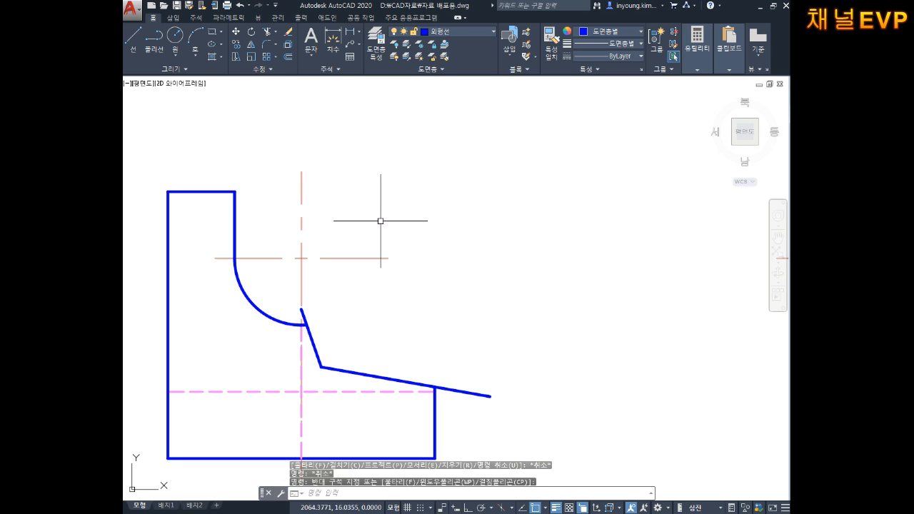
# - Trim the break line's stub that sticks up above the slot arc
pyautogui.write('tr')
pyautogui.press('space')
pyautogui.press('space')
pyautogui.click(304, 314)
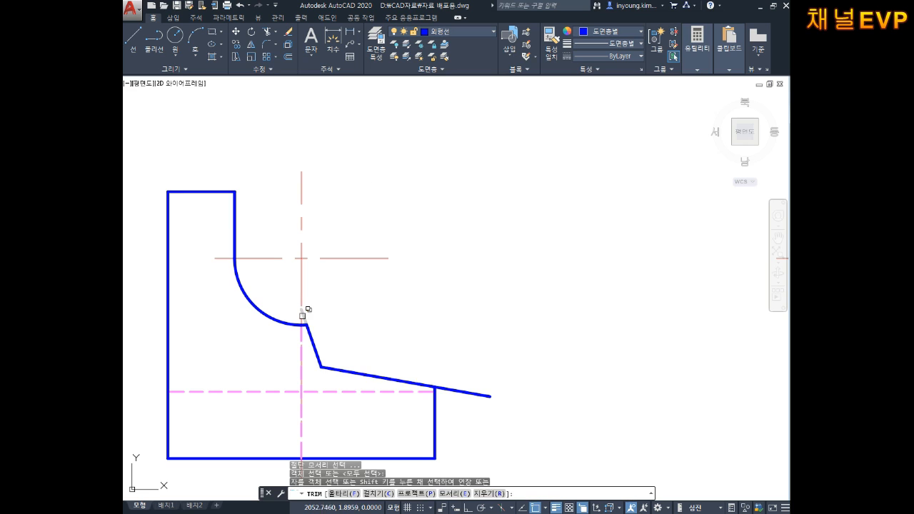
pyautogui.click(306, 320)
pyautogui.press('Escape')
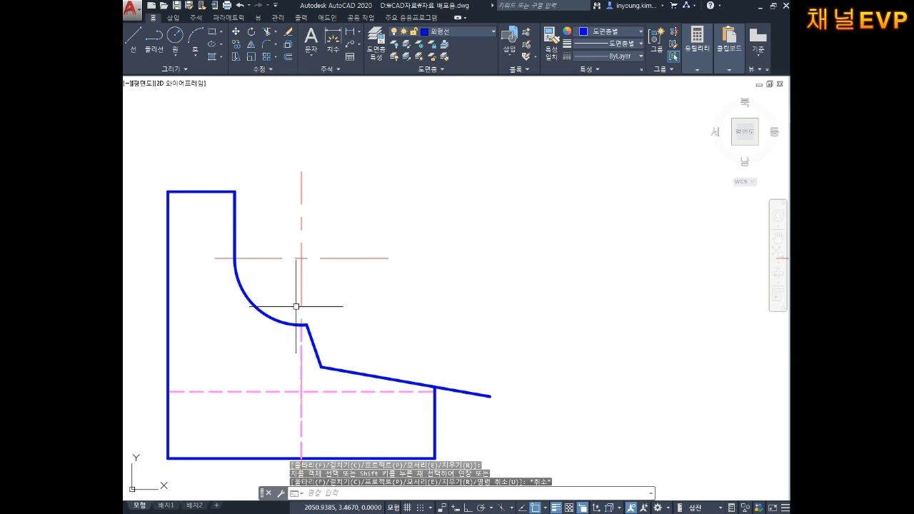
# - Delete the red hatch above the dividing line in the front view's left block
pyautogui.scroll(-2, 303, 285)
pyautogui.moveTo(644, 269)
pyautogui.mouseDown(button='middle')
pyautogui.moveTo(550, 250)
pyautogui.moveTo(501, 281)
pyautogui.mouseUp(button='middle')
pyautogui.scroll(2, 514, 280)
pyautogui.press('Escape')
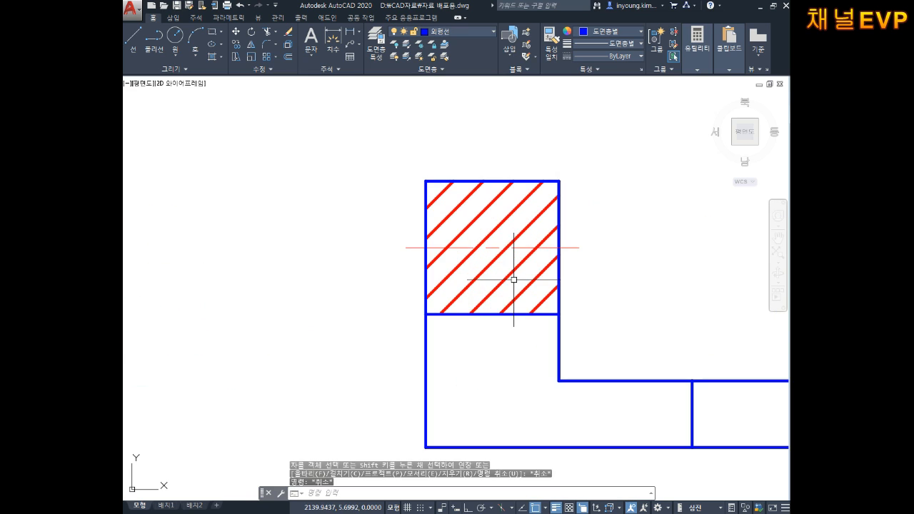
pyautogui.click(514, 280)
pyautogui.press('Delete')
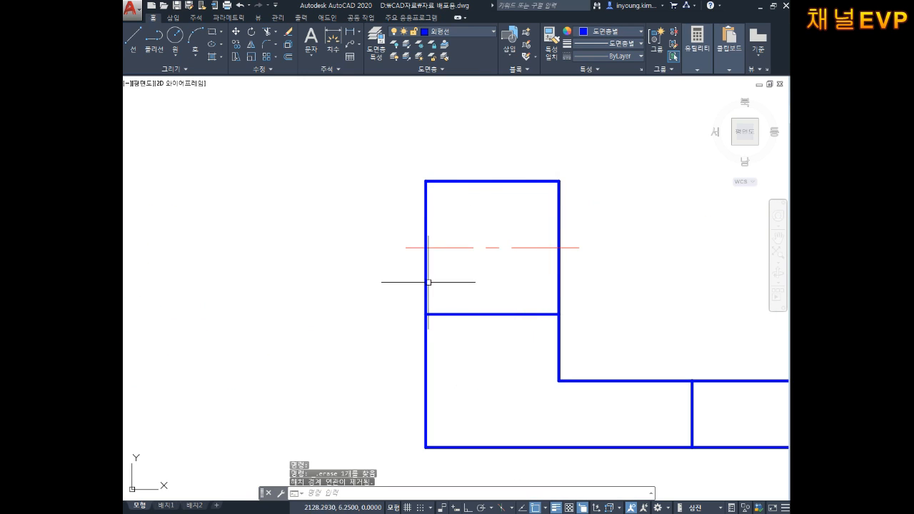
# - Trim the break line's overhang beyond the side view's right edge
pyautogui.scroll(-2, 521, 267)
pyautogui.scroll(2, 388, 278)
pyautogui.press('Escape')
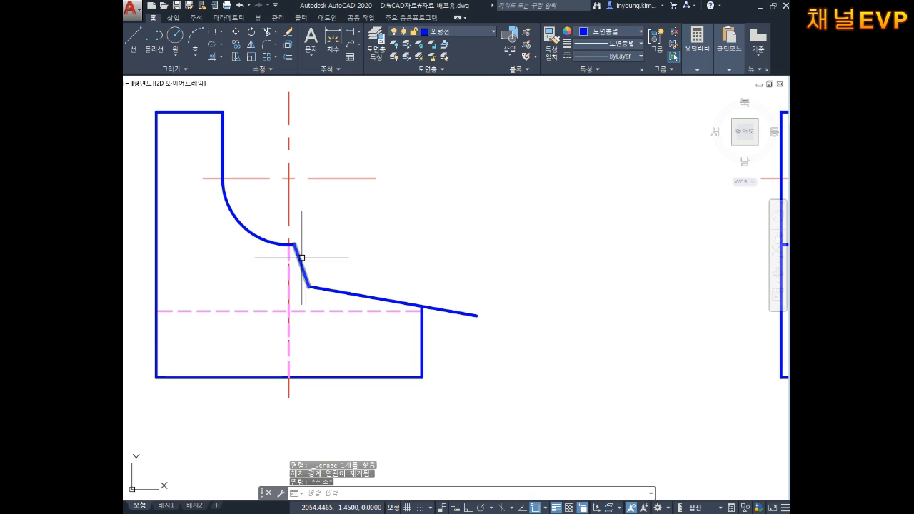
pyautogui.write('tr')
pyautogui.press('Return')
pyautogui.click(455, 311)
pyautogui.press('Return')
# - Set the colour of both break line segments in the side view to red
pyautogui.click(299, 263)
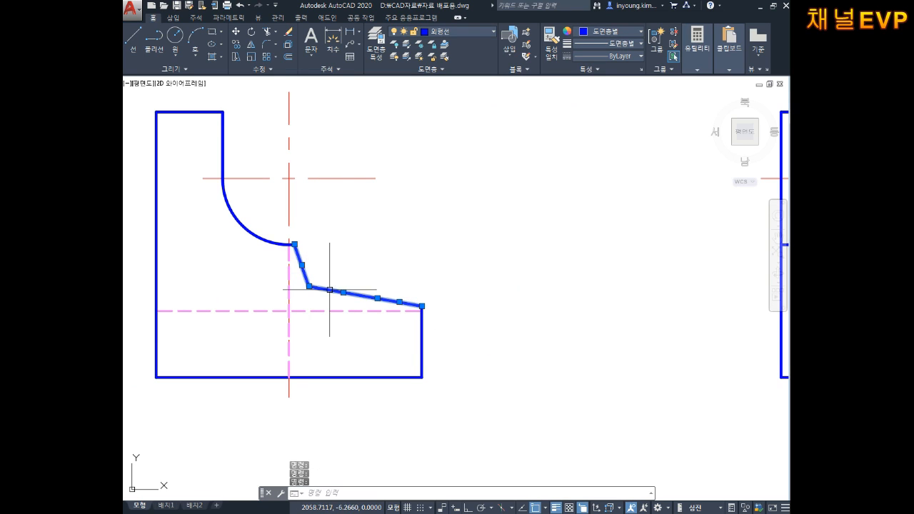
pyautogui.click(462, 32)
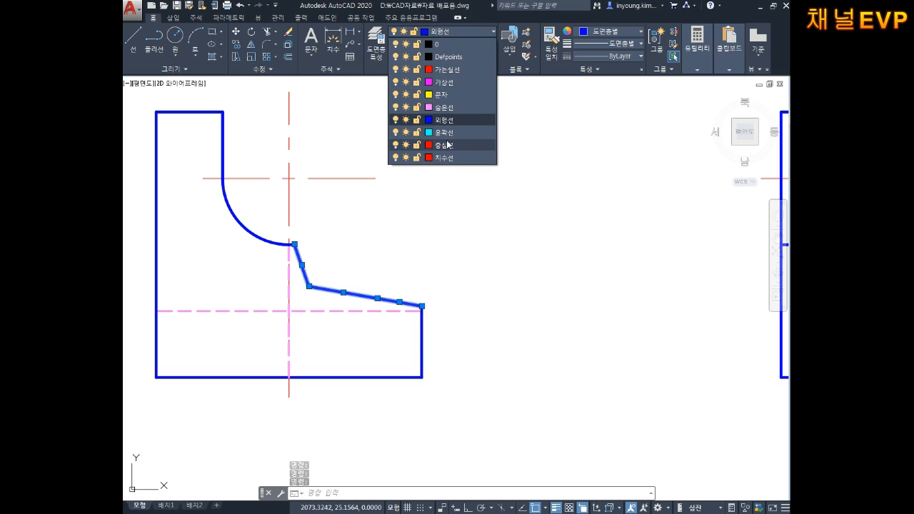
pyautogui.click(536, 128)
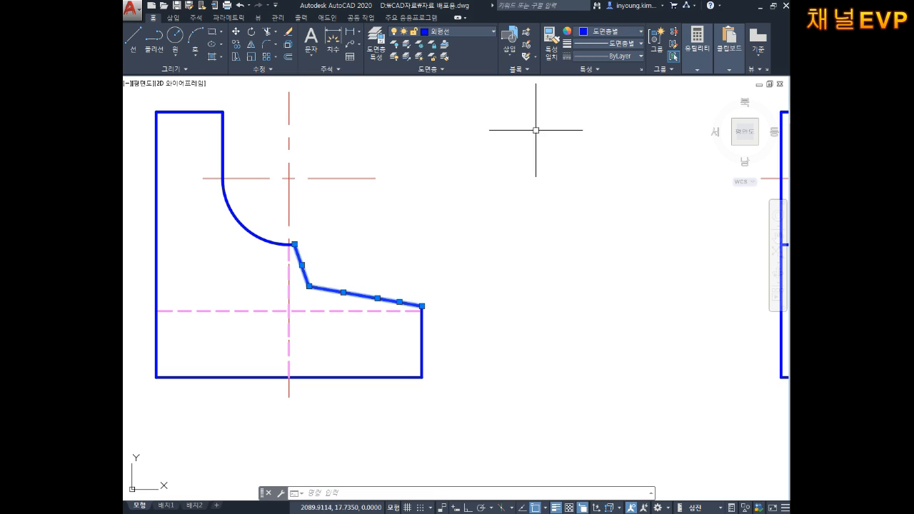
pyautogui.click(609, 32)
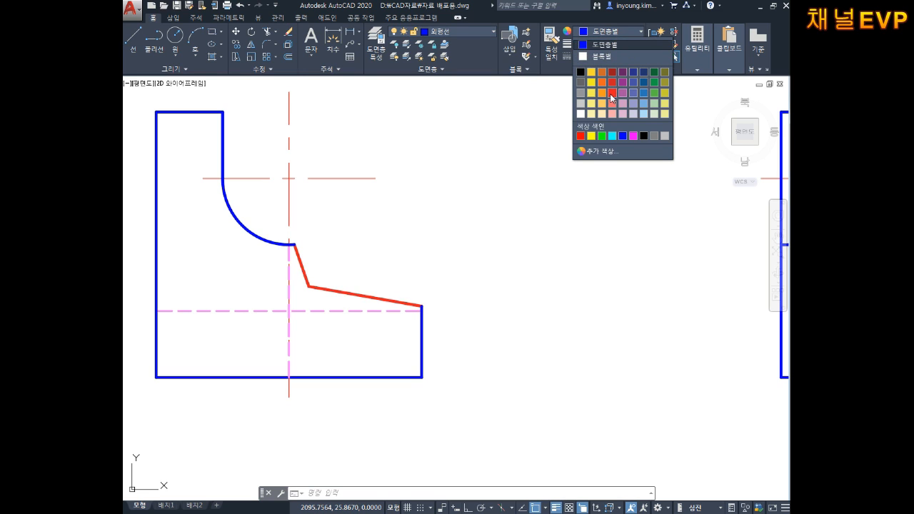
pyautogui.click(607, 100)
pyautogui.press('Escape')
pyautogui.press('Escape')
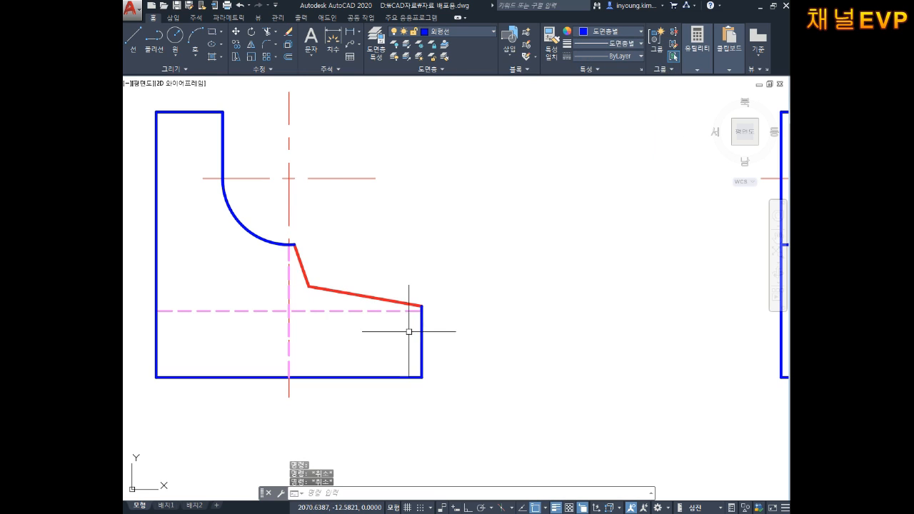
# - Switch to Notepad and add the line "h엔터" at the end of the notes
pyautogui.moveTo(488, 285); pyautogui.dragTo(396, 282, button='middle')
pyautogui.moveTo(538, 222); pyautogui.dragTo(406, 223, button='middle')
pyautogui.moveTo(542, 250); pyautogui.dragTo(464, 248, button='middle')
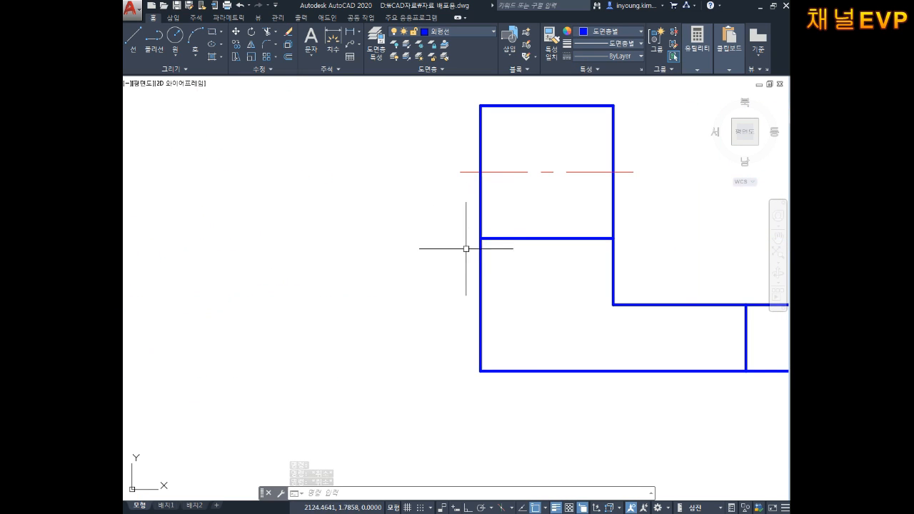
pyautogui.click(502, 512)
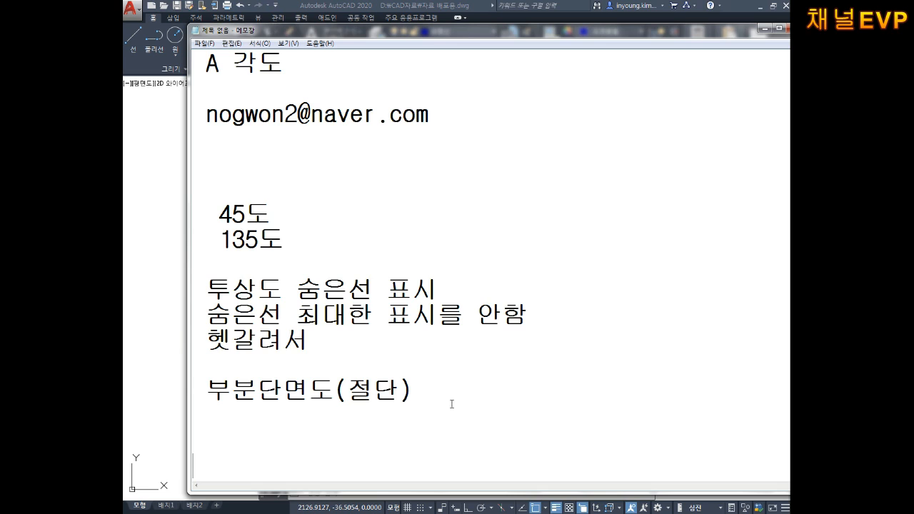
pyautogui.write('h에ㅐㄴ₩')
pyautogui.write('엔터')
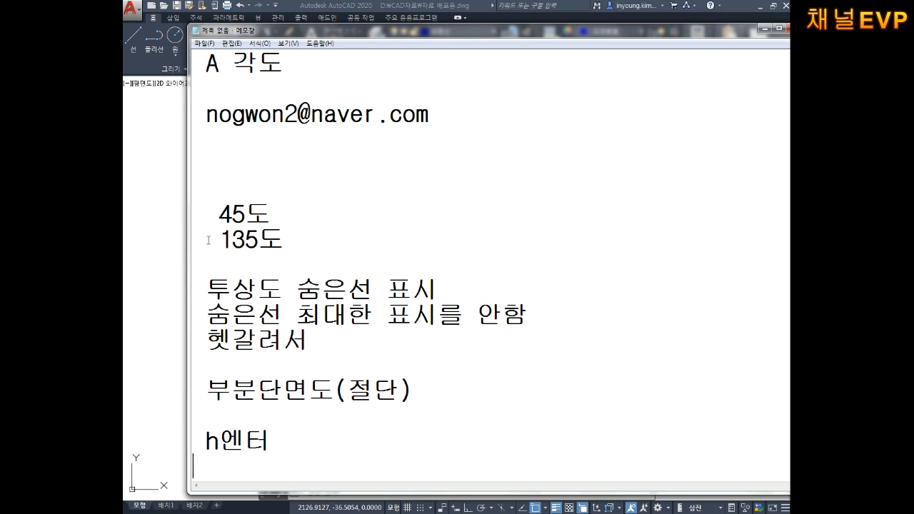
# - Return to AutoCAD and hatch the L-shaped area below the front view's dividing line with red ANSI31 at scale 1
pyautogui.click(161, 235)
pyautogui.press('Escape')
pyautogui.press('Escape')
pyautogui.press('Escape')
pyautogui.moveTo(378, 220); pyautogui.dragTo(379, 254, button='middle')
pyautogui.write('h')
pyautogui.press('Return')
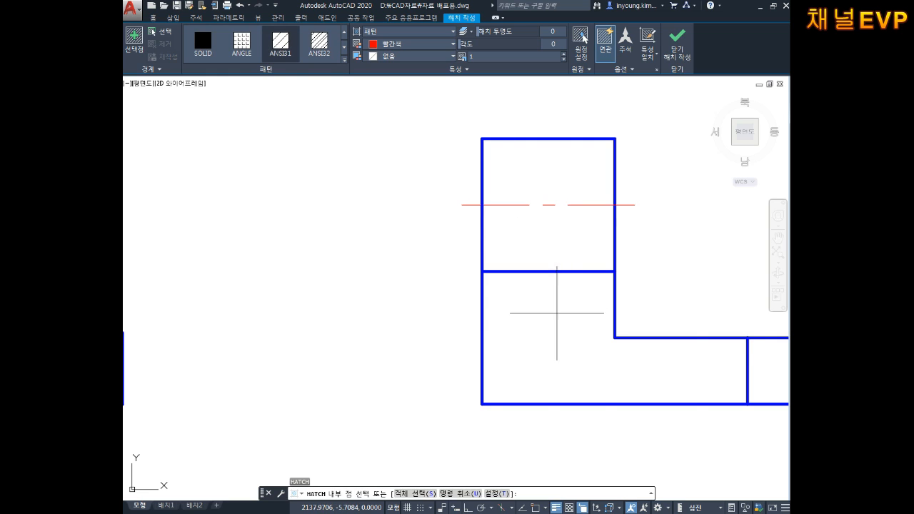
pyautogui.click(555, 305)
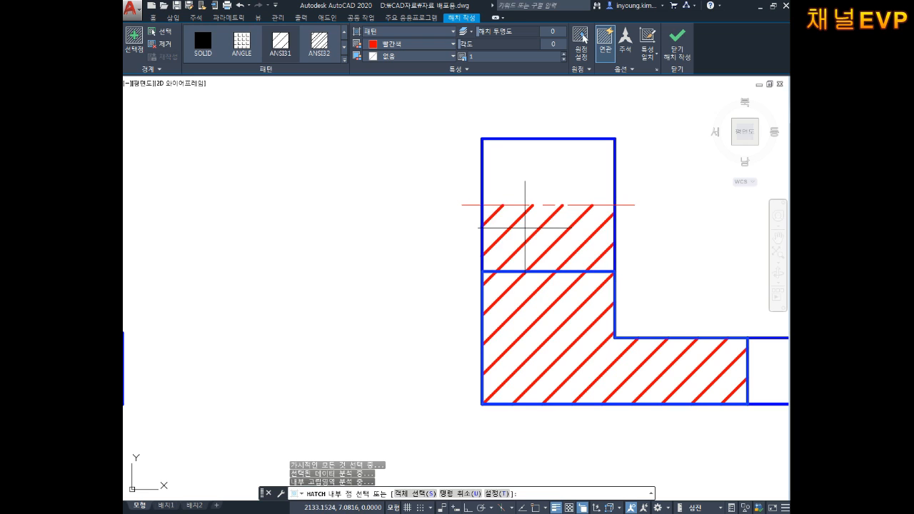
pyautogui.press('Escape')
pyautogui.press('Escape')
pyautogui.press('Escape')
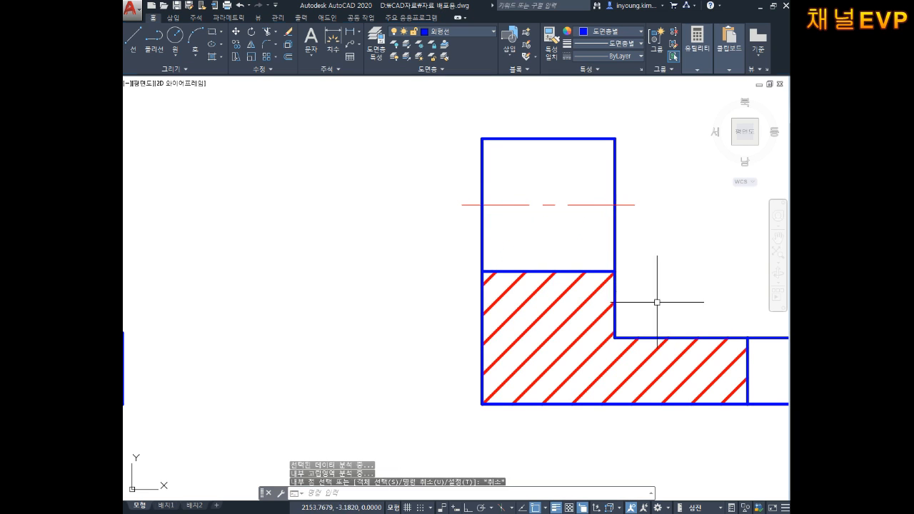
# - Delete the hatch from the L-shaped area below the front view's dividing line
pyautogui.moveTo(606, 303); pyautogui.dragTo(576, 289, button='middle')
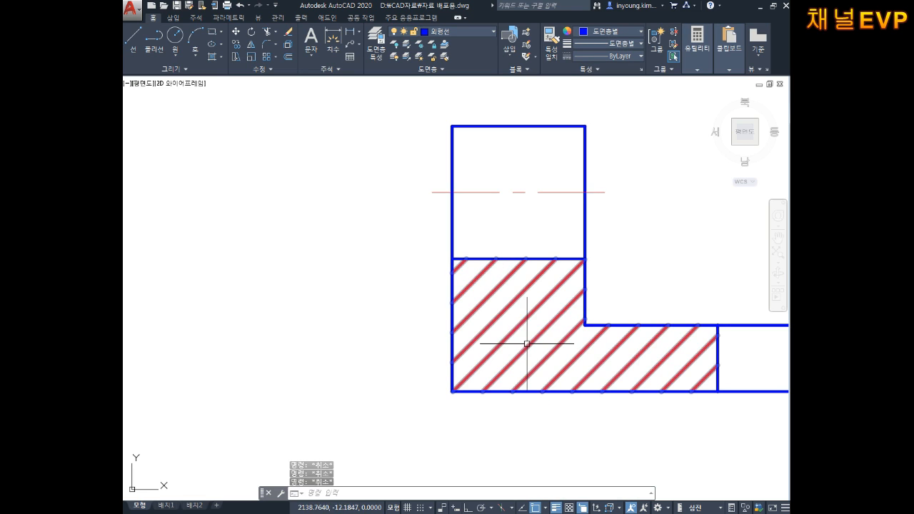
pyautogui.click(521, 306)
pyautogui.press('Delete')
pyautogui.moveTo(541, 287); pyautogui.dragTo(533, 289, button='middle')
pyautogui.press('Escape')
pyautogui.press('Escape')
pyautogui.press('Escape')
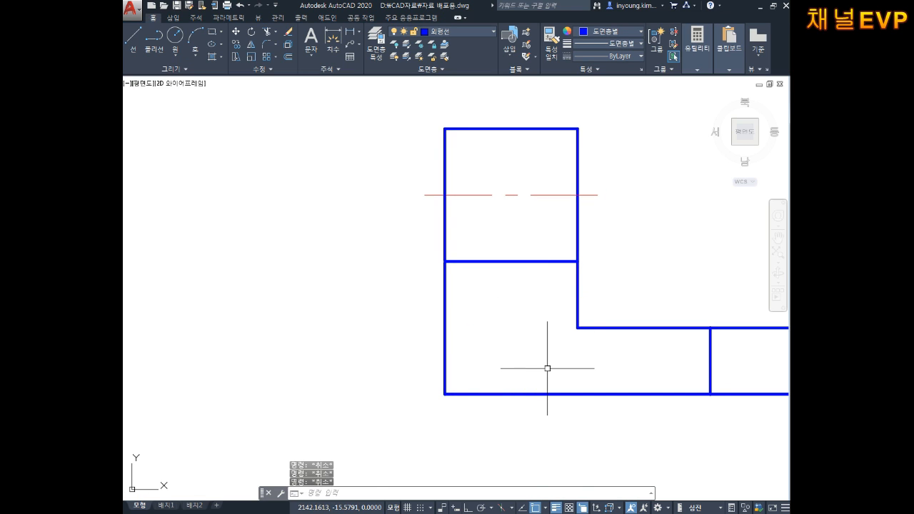
# - Switch to Notepad and add "spl 자유곡선" below the "h엔터" note, separated by a blank line
pyautogui.click(579, 513)
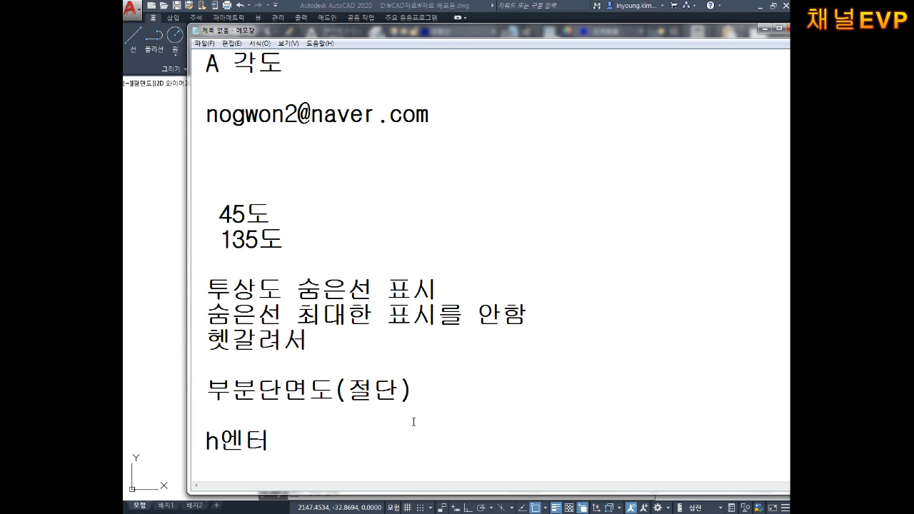
pyautogui.scroll(-1, 419, 442)
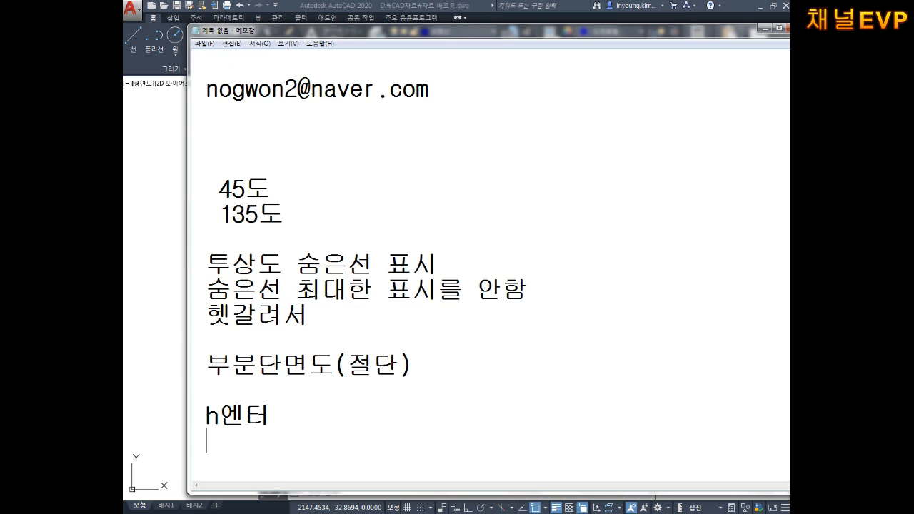
pyautogui.write('자요')
pyautogui.write('곡선')
pyautogui.press('Up')
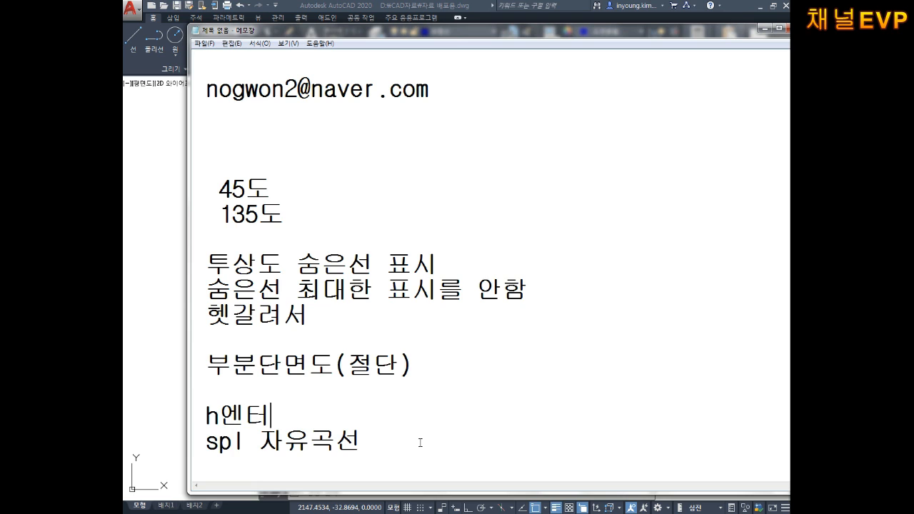
pyautogui.press('Right')
pyautogui.press('Return')
pyautogui.press('End')
pyautogui.press('Return')
pyautogui.press('Return')
pyautogui.press('Return')
pyautogui.press('Return')
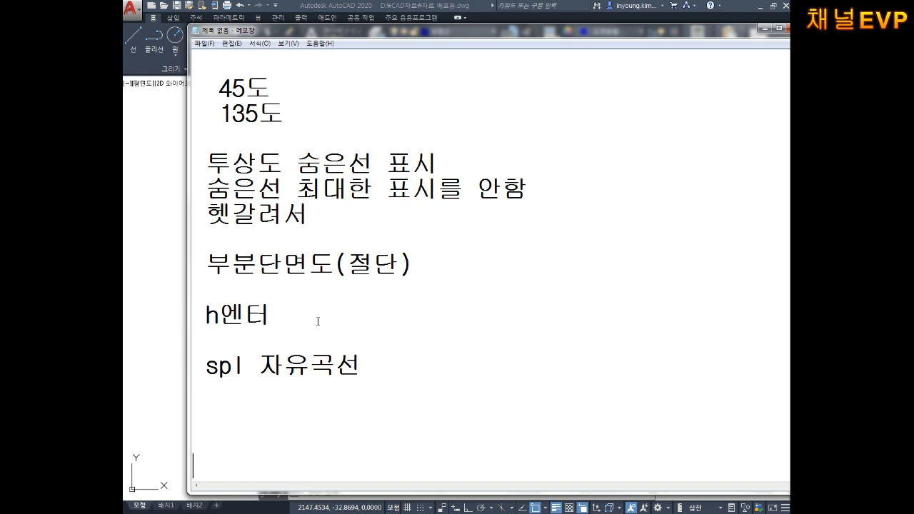
# - Return to AutoCAD and draw a wavy six-point spline across the front view's left block below the dividing line, overshooting both sides
pyautogui.click(155, 318)
pyautogui.moveTo(389, 311); pyautogui.dragTo(335, 307, button='middle')
pyautogui.press('Escape')
pyautogui.press('Escape')
pyautogui.press('Escape')
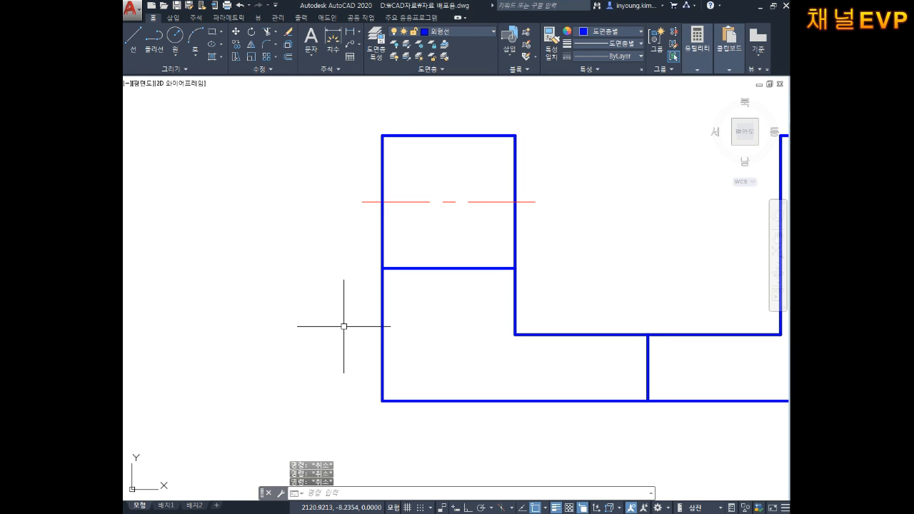
pyautogui.write('spl')
pyautogui.press('Return')
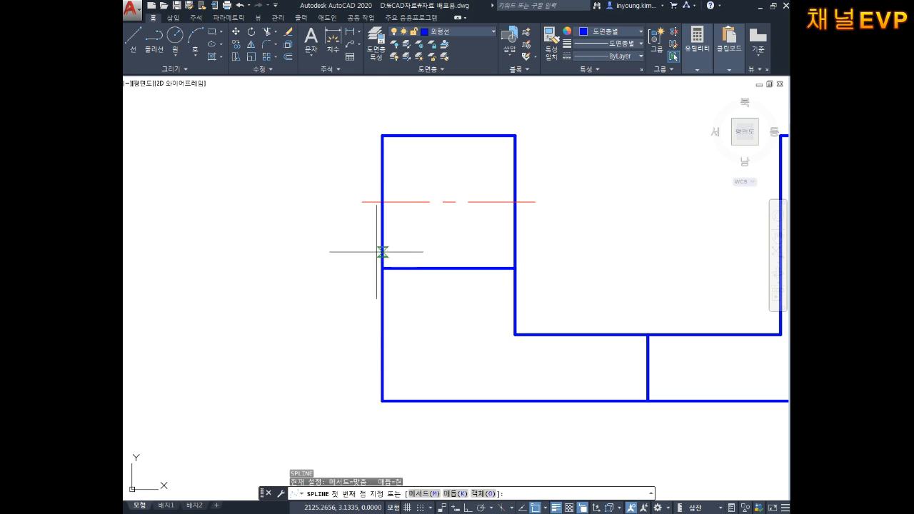
pyautogui.click(319, 275)
pyautogui.click(378, 324)
pyautogui.click(425, 320)
pyautogui.click(477, 303)
pyautogui.click(559, 305)
pyautogui.click(633, 256)
pyautogui.press('Return')
pyautogui.press('Return')
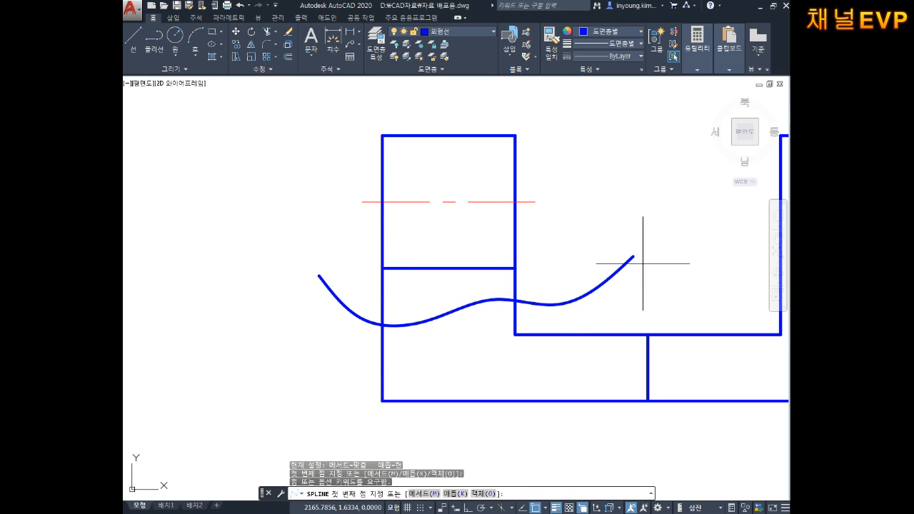
pyautogui.moveTo(635, 265); pyautogui.dragTo(610, 265, button='middle')
pyautogui.press('Escape')
pyautogui.press('Escape')
pyautogui.press('Escape')
pyautogui.press('Escape')
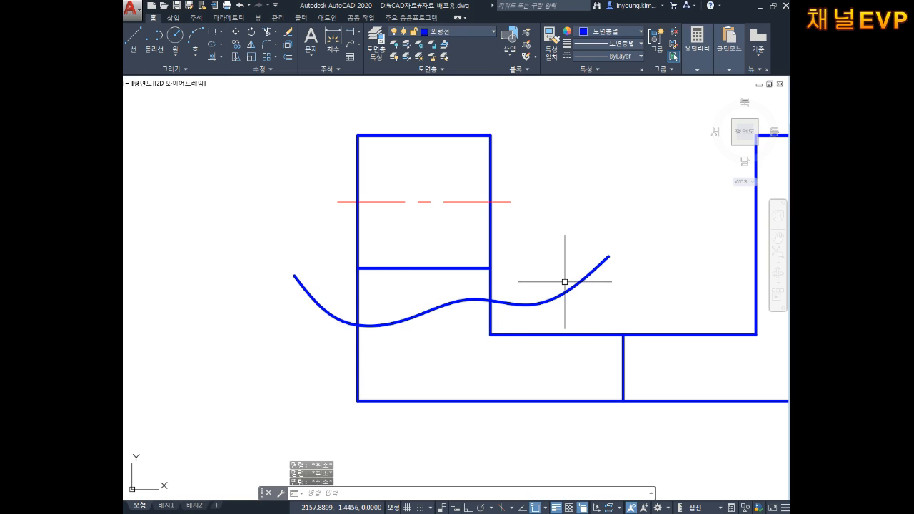
# - Trim the spline's overshooting ends on both sides of the front view's left block
pyautogui.write('tr')
pyautogui.press('space')
pyautogui.press('space')
pyautogui.click(615, 305)
pyautogui.click(566, 264)
pyautogui.click(626, 298)
pyautogui.click(563, 268)
pyautogui.click(322, 256)
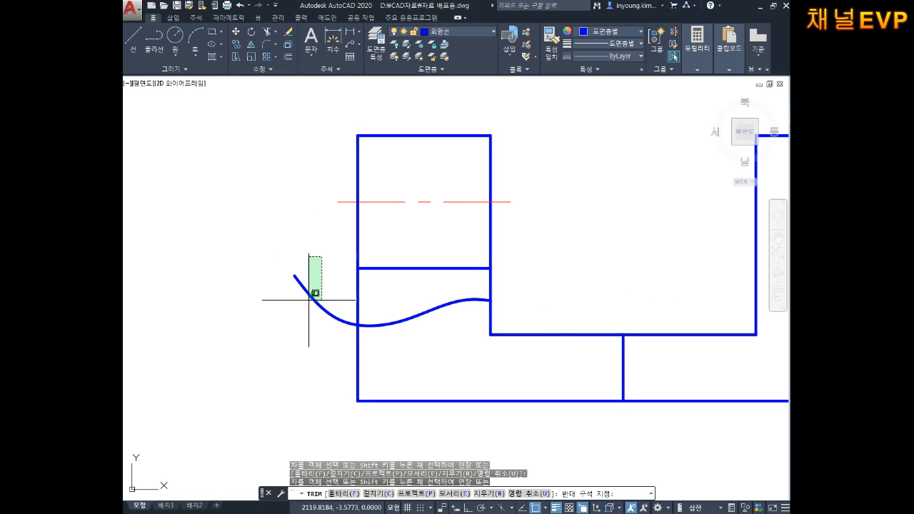
pyautogui.click(311, 295)
pyautogui.press('Escape')
pyautogui.press('Escape')
# - Assign the trimmed spline to the 치수선 layer, replacing that choice with the 가는실선 layer
pyautogui.click(443, 359)
pyautogui.click(404, 280)
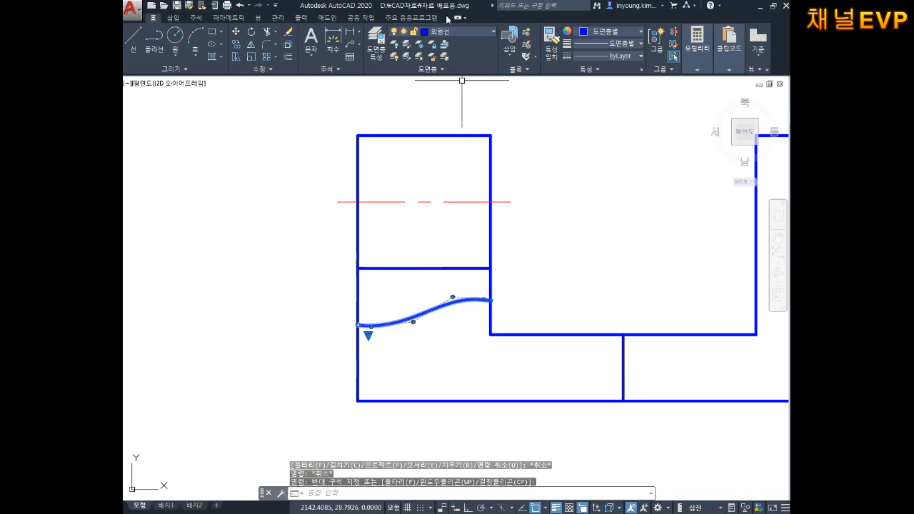
pyautogui.click(454, 34)
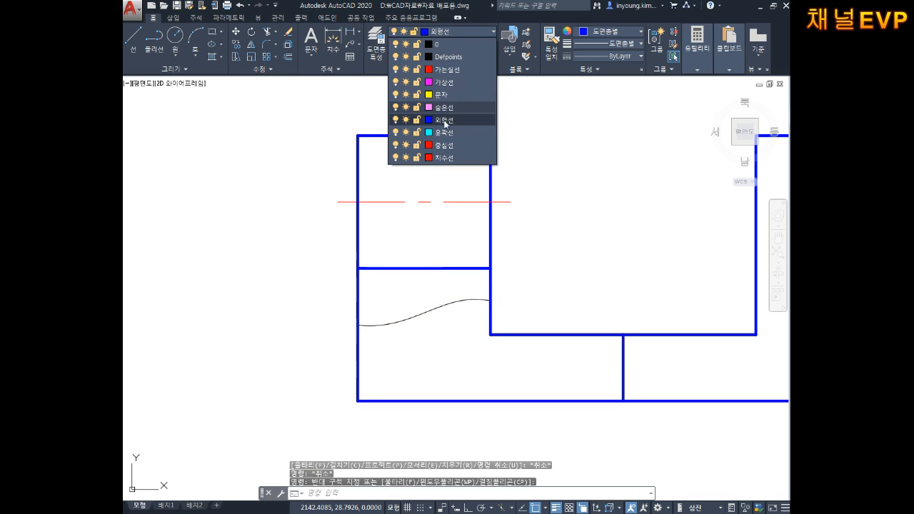
pyautogui.click(445, 158)
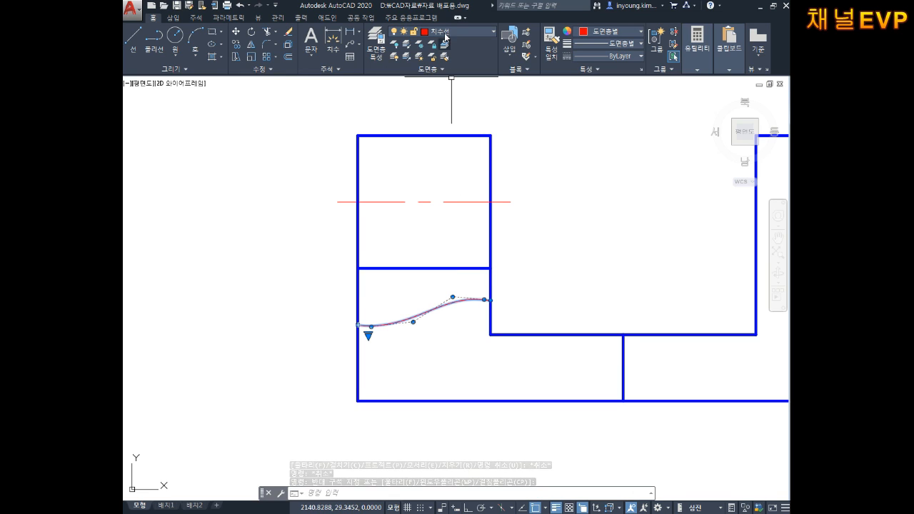
pyautogui.click(491, 32)
pyautogui.click(445, 70)
pyautogui.press('Escape')
pyautogui.press('Escape')
pyautogui.scroll(4, 547, 275)
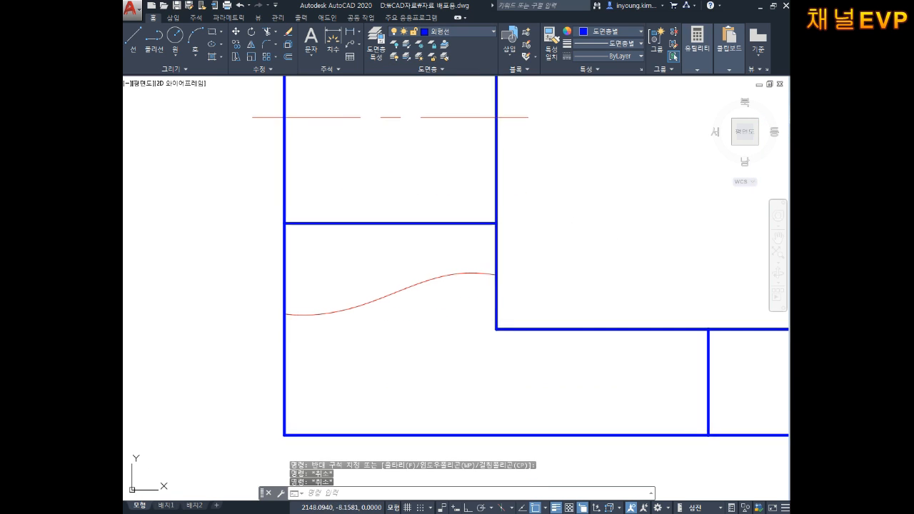
pyautogui.moveTo(460, 282); pyautogui.dragTo(506, 316, button='middle')
pyautogui.press('Escape')
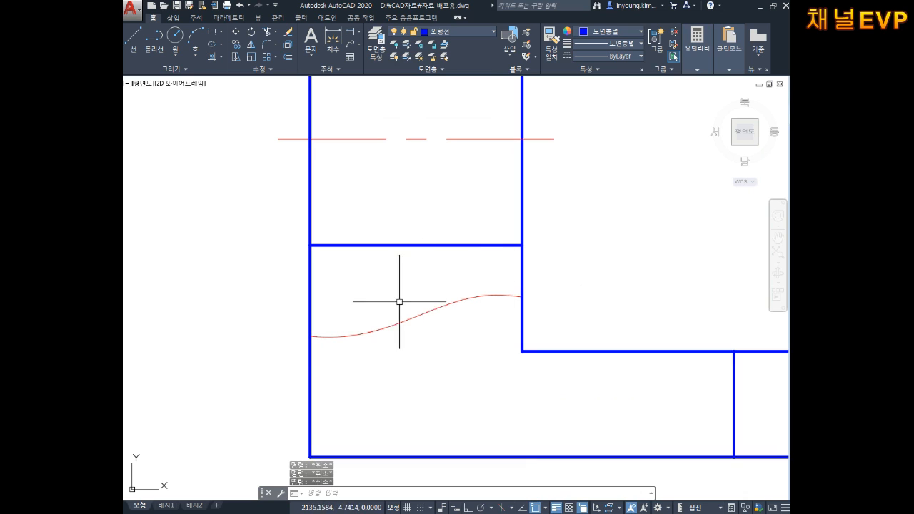
# - Try hatching both areas between the front view's centre line and the spline with red ANSI31 at scale 1
pyautogui.scroll(-4, 459, 298)
pyautogui.moveTo(459, 298); pyautogui.dragTo(462, 302, button='middle')
pyautogui.write('h')
pyautogui.press('Return')
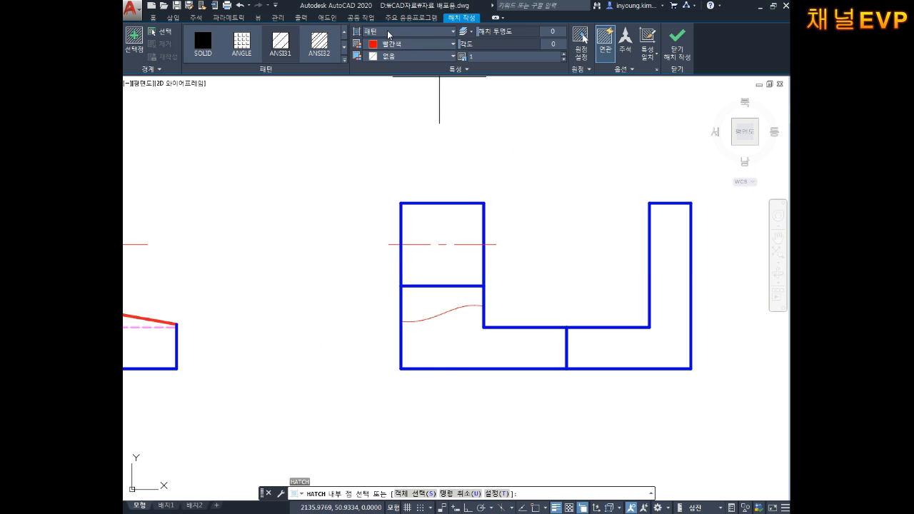
pyautogui.click(280, 47)
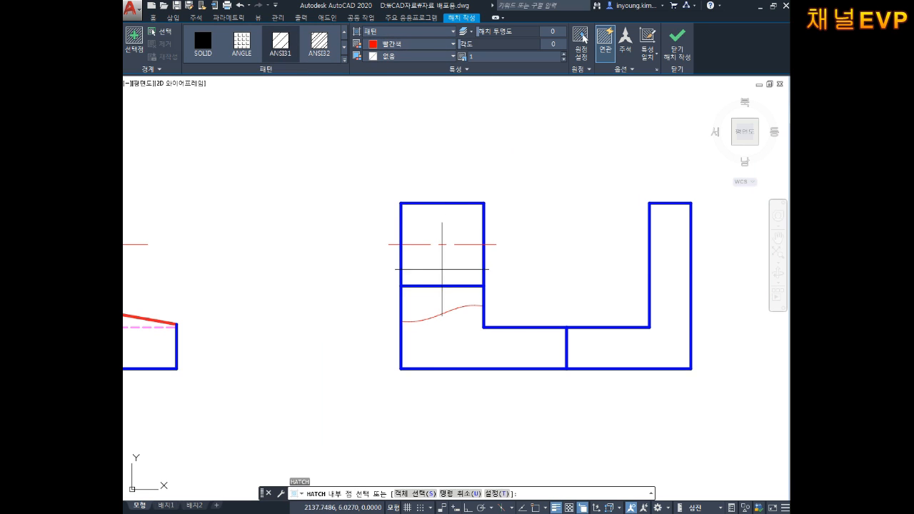
pyautogui.click(440, 257)
pyautogui.click(442, 268)
pyautogui.click(443, 300)
pyautogui.press('Return')
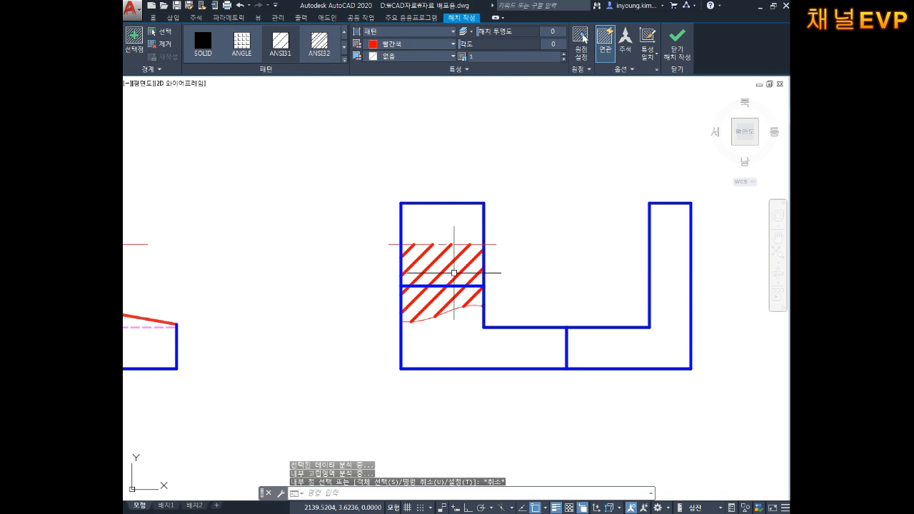
pyautogui.press('Escape')
pyautogui.press('Escape')
pyautogui.press('Escape')
pyautogui.click(438, 257)
pyautogui.press('Escape')
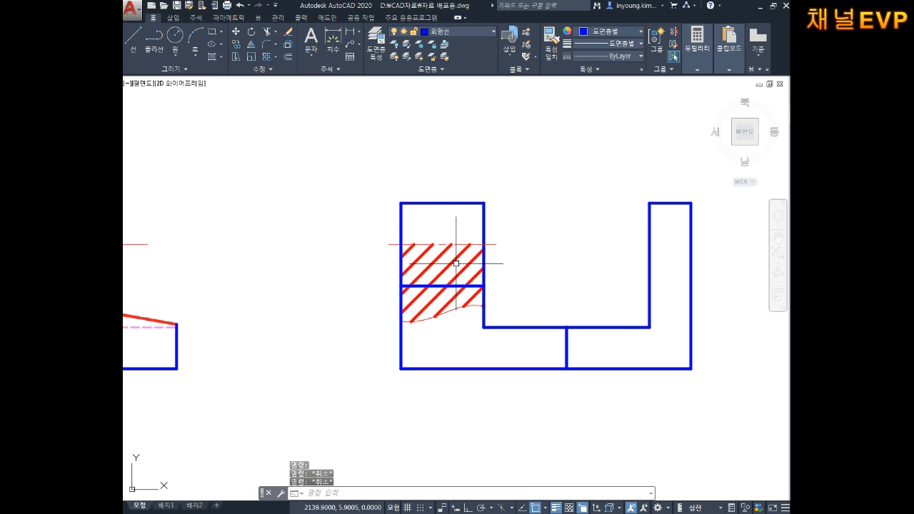
pyautogui.hotkey('ctrl', 'z')
# - Hatch only the area between the front view's dividing line and the spline with red ANSI31 at scale 1
pyautogui.write('h')
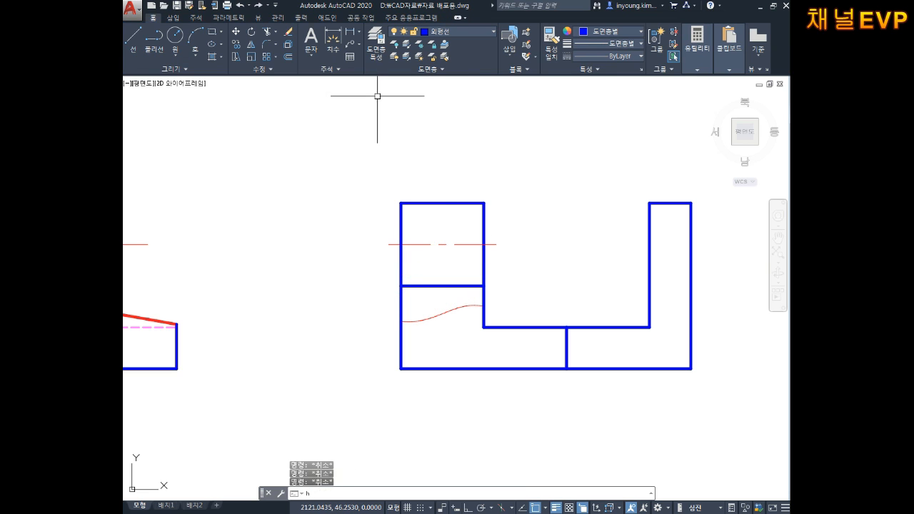
pyautogui.press('Return')
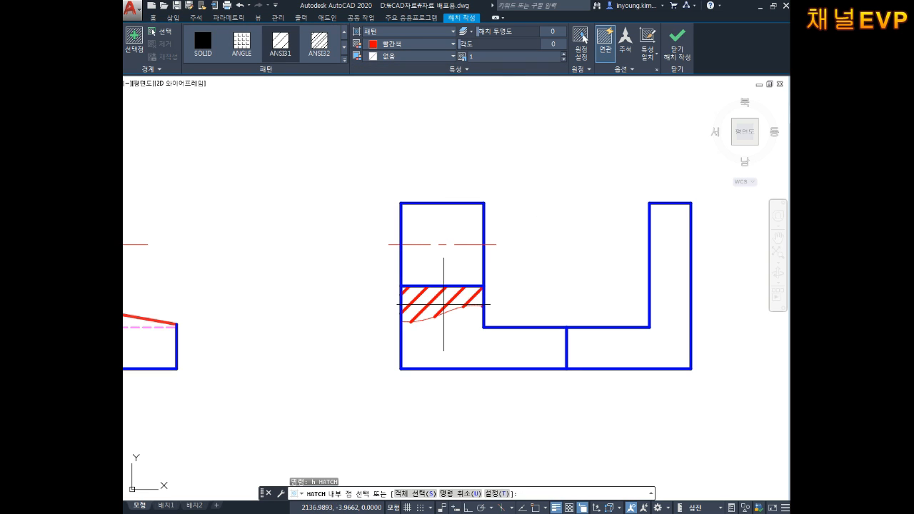
pyautogui.click(442, 303)
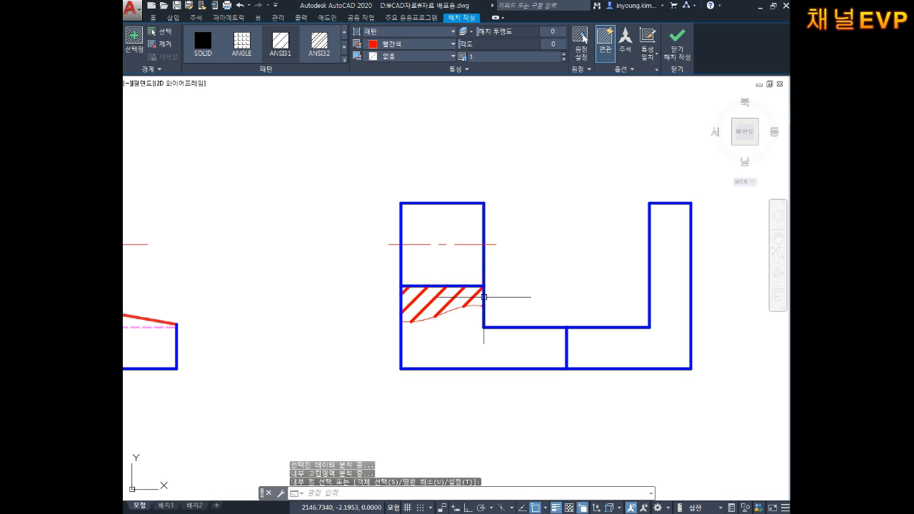
pyautogui.press('Escape')
pyautogui.press('Escape')
pyautogui.press('Escape')
# - Change the layer of the hatch above the spline to 가는실선
pyautogui.scroll(4, 514, 286)
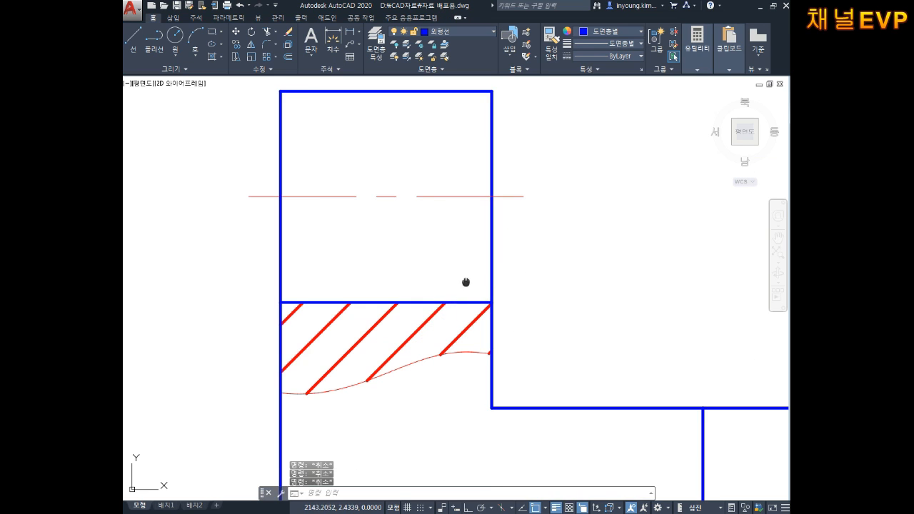
pyautogui.click(437, 350)
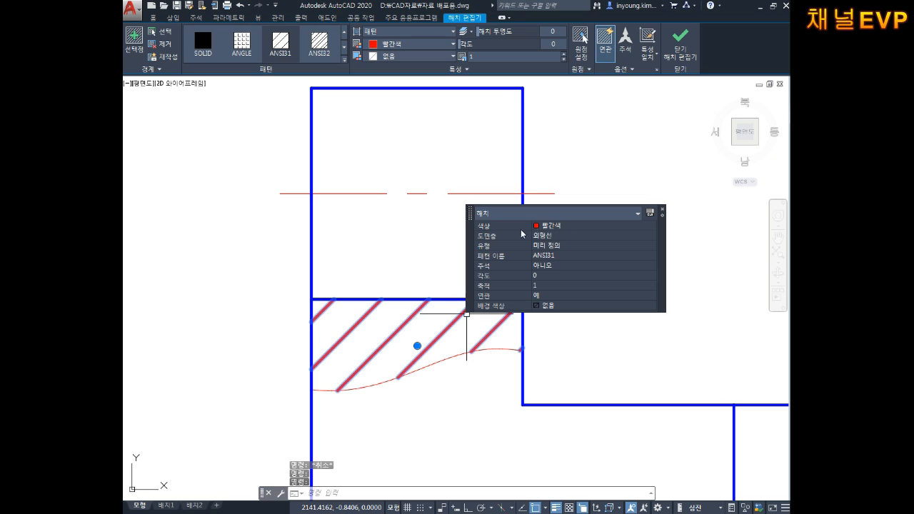
pyautogui.click(551, 237)
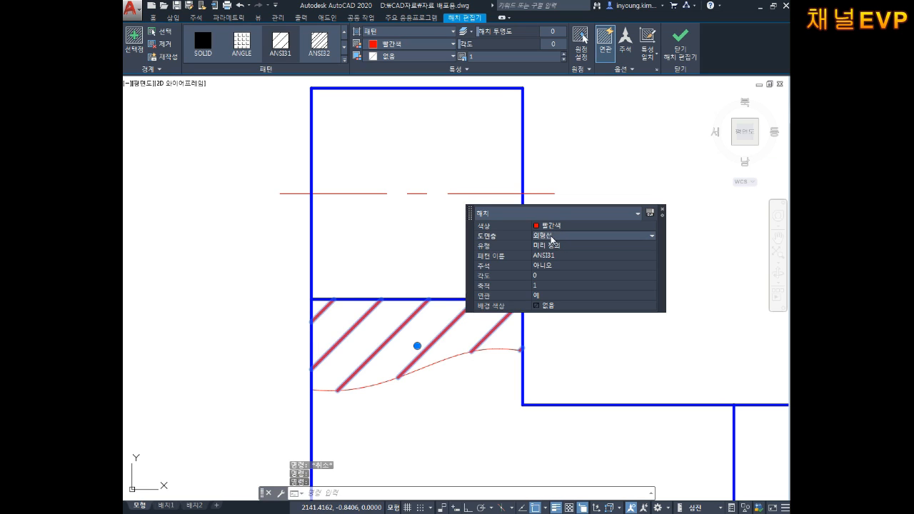
pyautogui.click(551, 239)
pyautogui.click(607, 268)
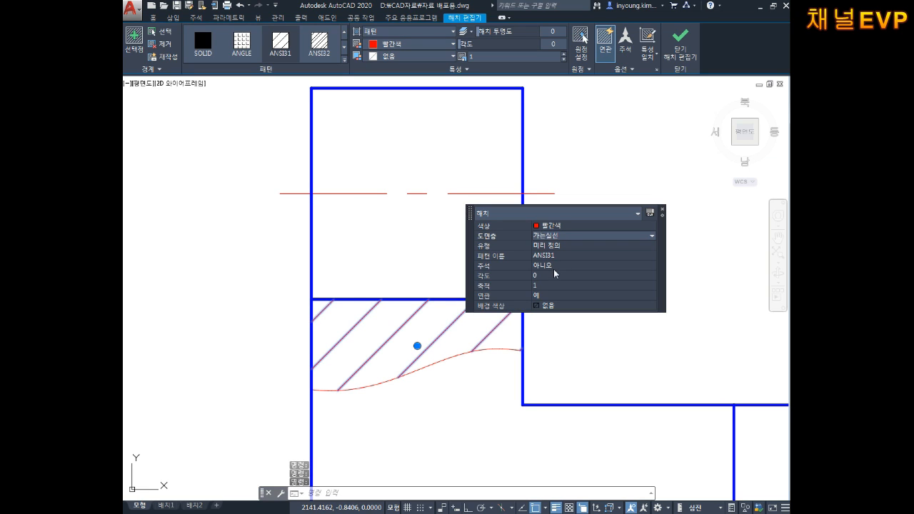
pyautogui.press('Escape')
pyautogui.press('Escape')
pyautogui.press('Escape')
# - Delete the hatch between the dividing line and the spline
pyautogui.moveTo(569, 322)
pyautogui.mouseDown(button='middle')
pyautogui.moveTo(573, 296)
pyautogui.moveTo(538, 309)
pyautogui.moveTo(541, 296)
pyautogui.mouseUp(button='middle')
pyautogui.click(469, 306)
pyautogui.press('Delete')
# - Hatch the area enclosed by the dividing line and the spline again with red ANSI31 at scale 1
pyautogui.write('h')
pyautogui.press('Return')
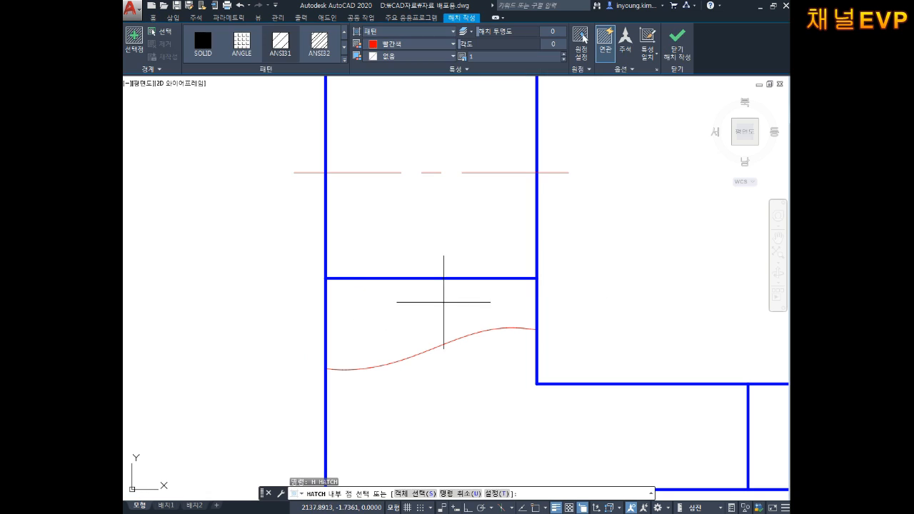
pyautogui.click(433, 316)
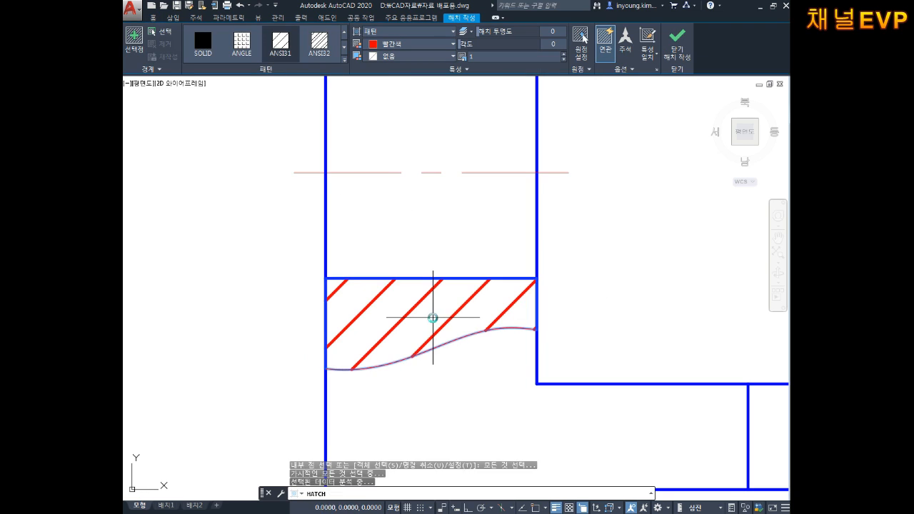
pyautogui.press('Return')
pyautogui.moveTo(503, 283); pyautogui.dragTo(515, 277, button='middle')
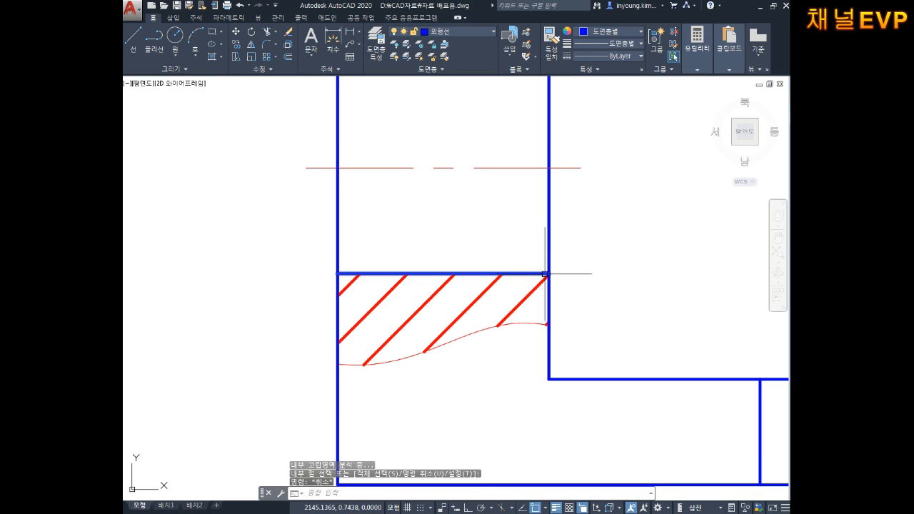
pyautogui.press('Escape')
# - Move the new partial-section hatch to the 가는실선 layer and deselect it
pyautogui.click(475, 305)
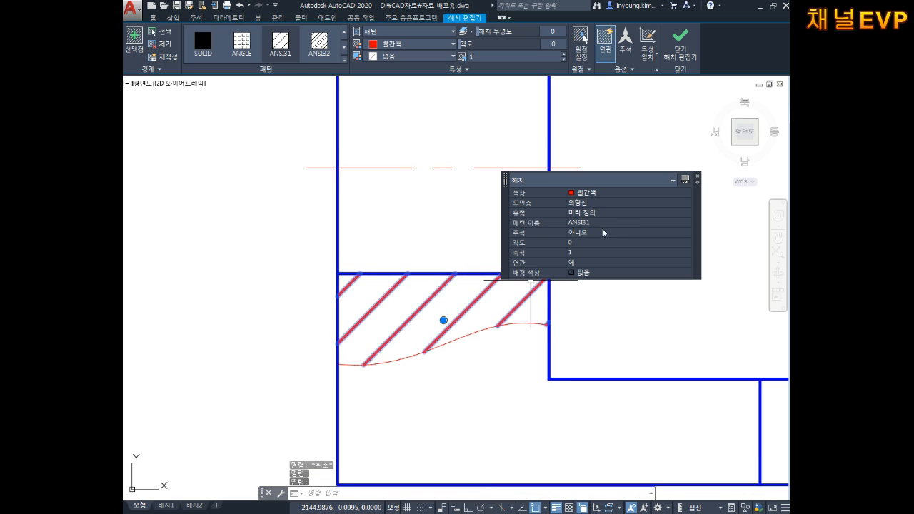
pyautogui.click(580, 205)
pyautogui.click(579, 206)
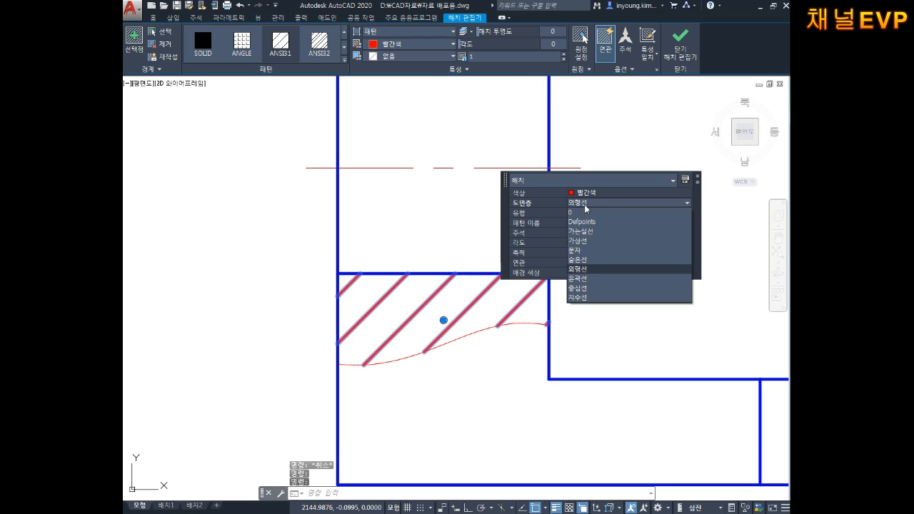
pyautogui.click(593, 233)
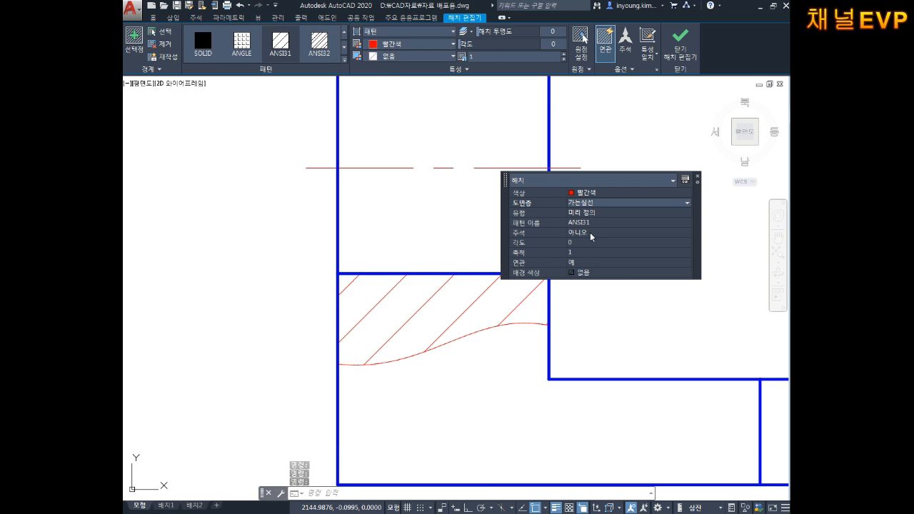
pyautogui.click(634, 331)
pyautogui.press('Escape')
pyautogui.press('Escape')
pyautogui.press('Escape')
# - Examine the front view's partial section alongside the top view and both side views
pyautogui.scroll(-2, 607, 304)
pyautogui.moveTo(607, 304)
pyautogui.mouseDown(button='middle')
pyautogui.moveTo(550, 303)
pyautogui.moveTo(559, 281)
pyautogui.moveTo(530, 297)
pyautogui.moveTo(560, 294)
pyautogui.mouseUp(button='middle')
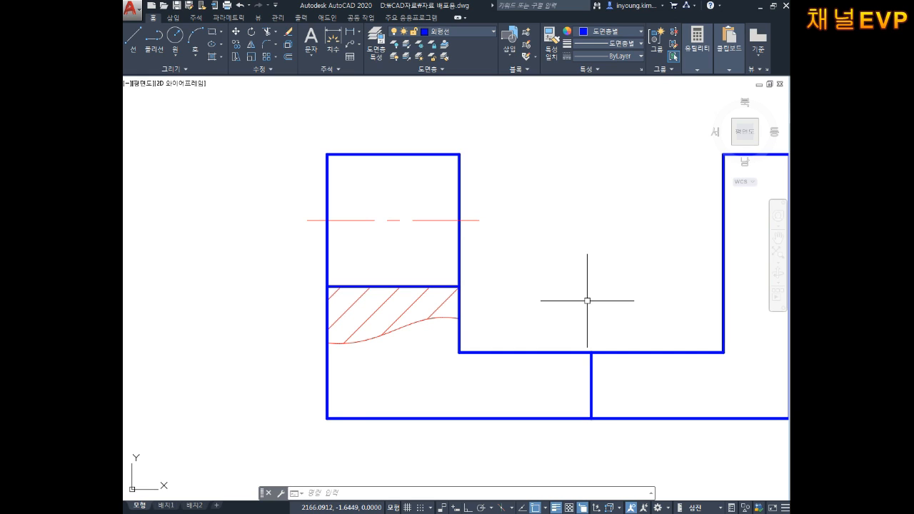
pyautogui.scroll(-4, 571, 286)
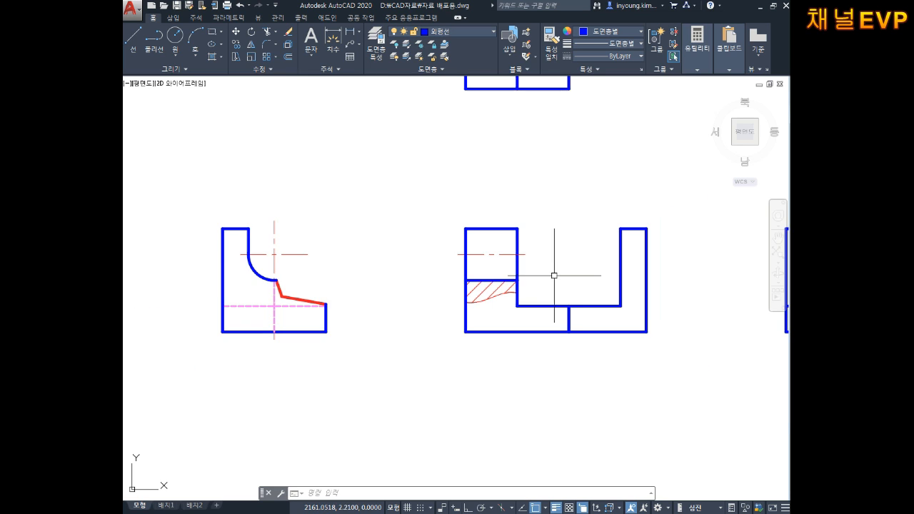
pyautogui.moveTo(569, 281); pyautogui.dragTo(548, 309, button='middle')
pyautogui.scroll(-2, 548, 309)
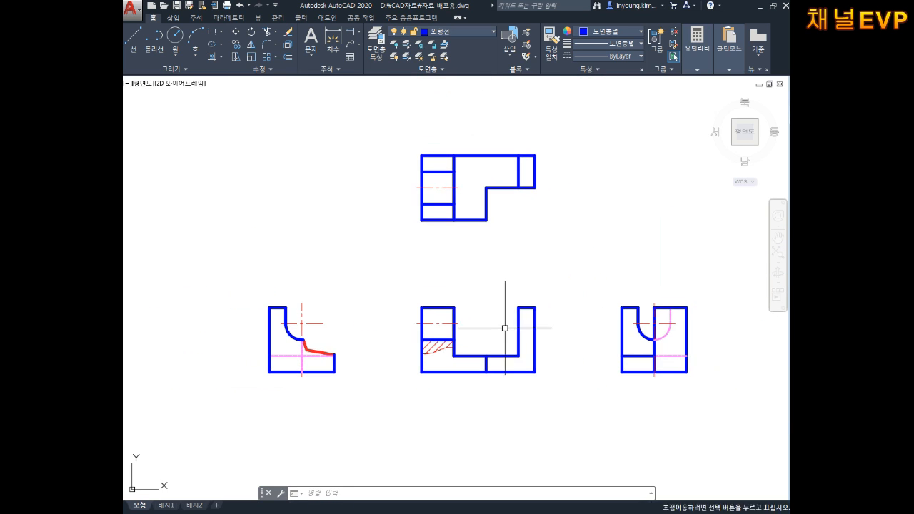
pyautogui.scroll(2, 504, 327)
pyautogui.scroll(-2, 526, 332)
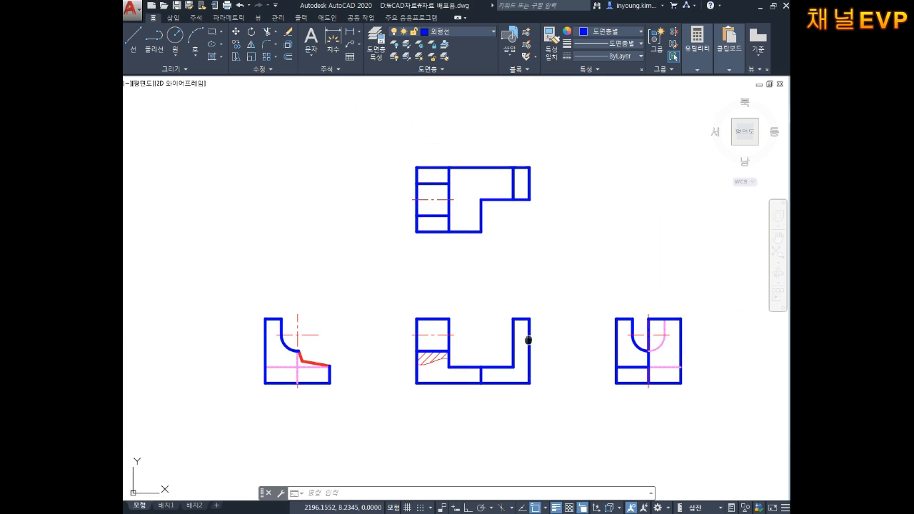
pyautogui.scroll(2, 516, 310)
pyautogui.moveTo(517, 309)
pyautogui.mouseDown(button='middle')
pyautogui.moveTo(536, 339)
pyautogui.moveTo(514, 340)
pyautogui.moveTo(522, 339)
pyautogui.mouseUp(button='middle')
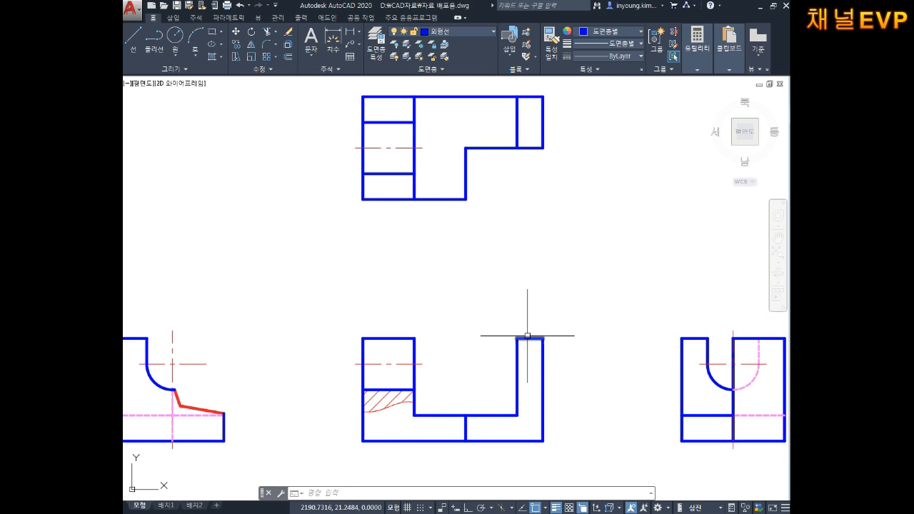
pyautogui.scroll(-2, 531, 323)
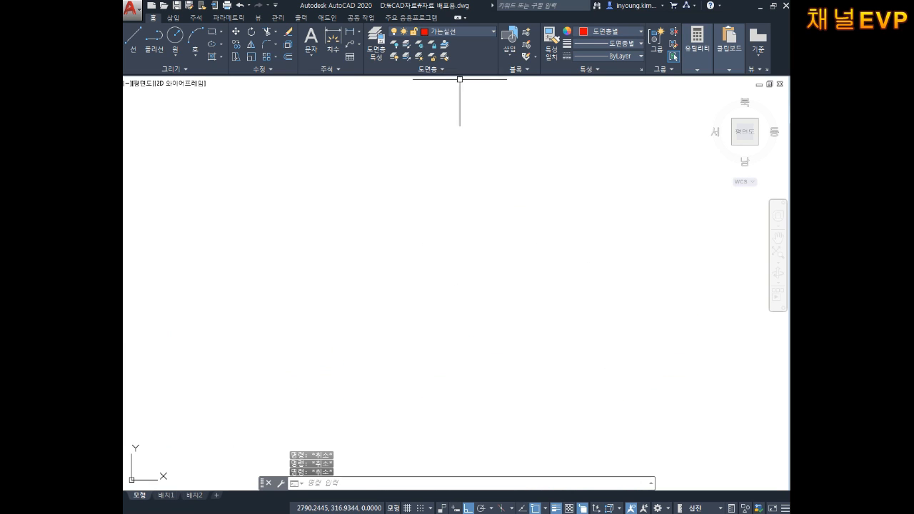
# - Make 외형선 the current layer for drawing in the empty area
pyautogui.click(452, 33)
pyautogui.click(452, 32)
pyautogui.click(455, 31)
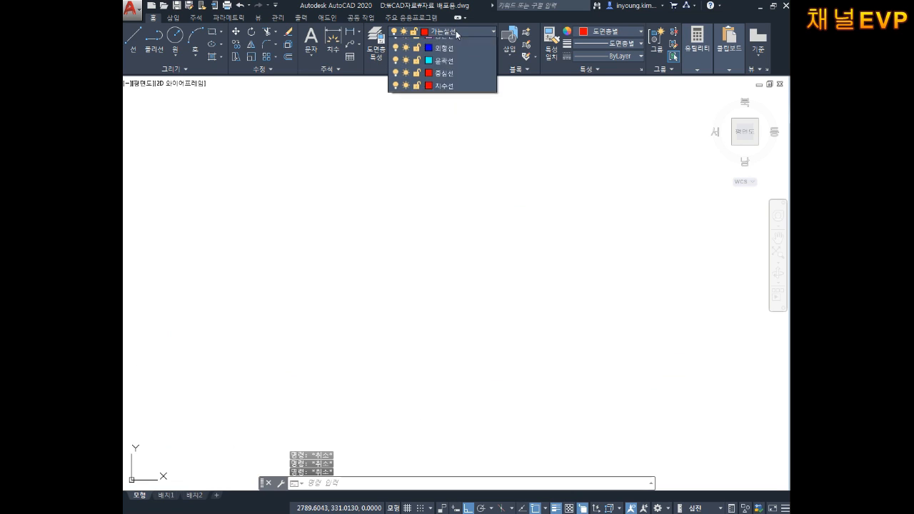
pyautogui.click(457, 119)
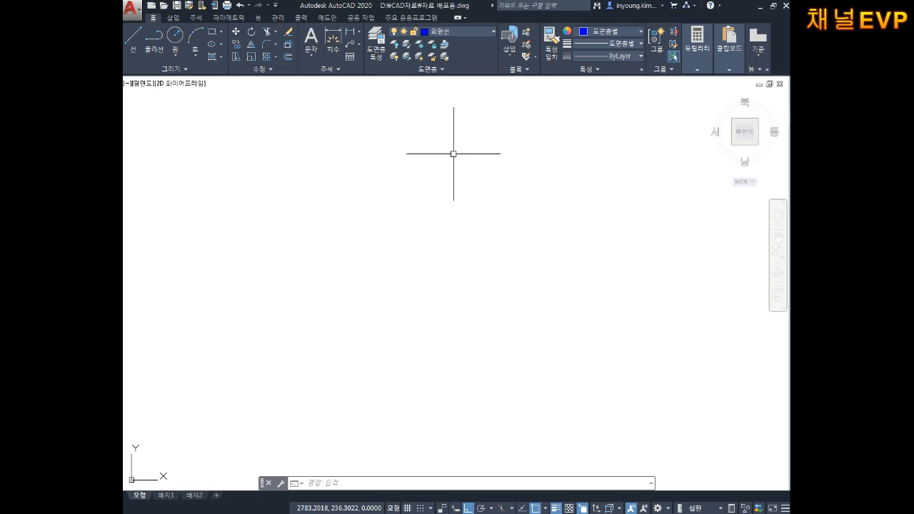
pyautogui.press('Escape')
pyautogui.press('Escape')
pyautogui.press('Escape')
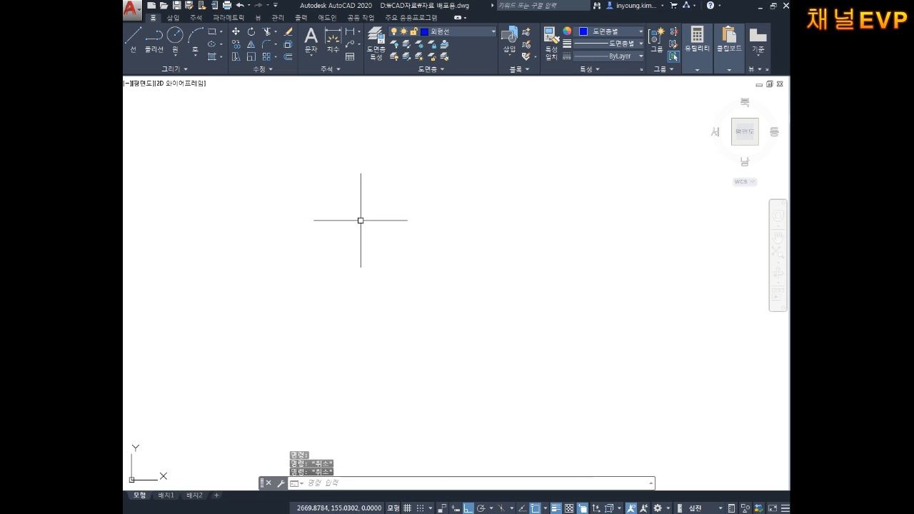
# - Draw a horizontal line 20 units long in the empty area
pyautogui.write('l')
pyautogui.press('Return')
pyautogui.click(372, 260)
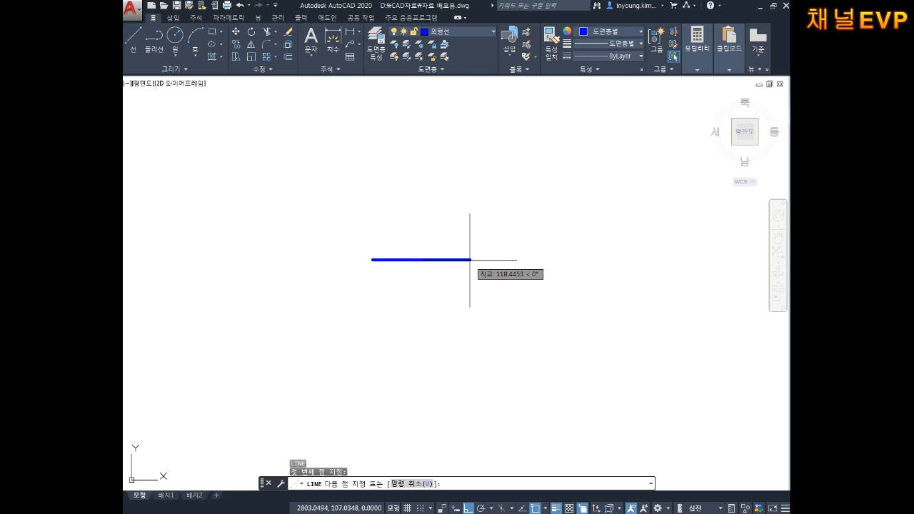
pyautogui.press('Return')
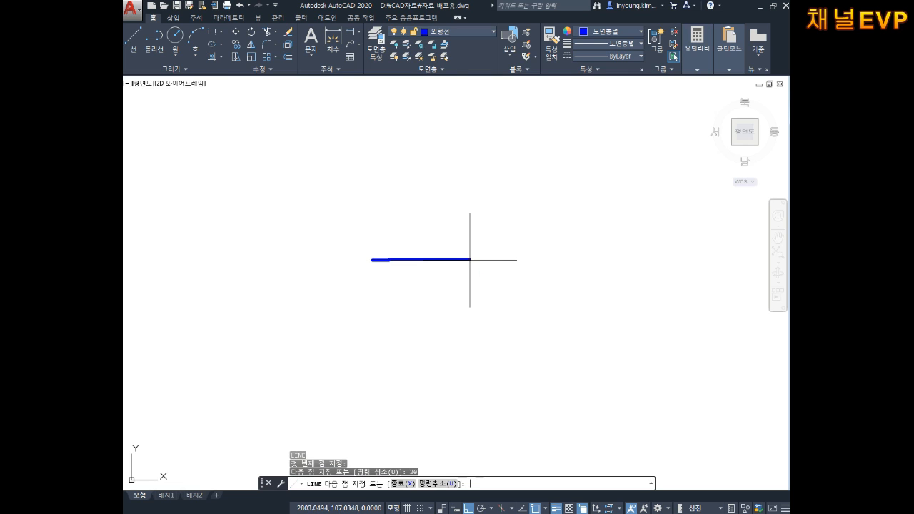
pyautogui.press('Escape')
pyautogui.press('Escape')
# - Draw a 20-unit vertical line upward from the left end of the horizontal line
pyautogui.scroll(4, 363, 252)
pyautogui.press('space')
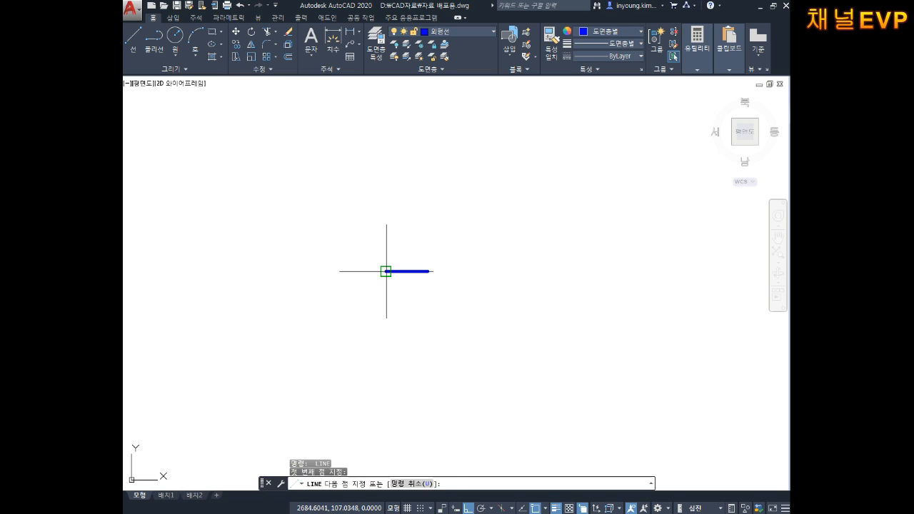
pyautogui.click(386, 271)
pyautogui.write('20')
pyautogui.press('Return')
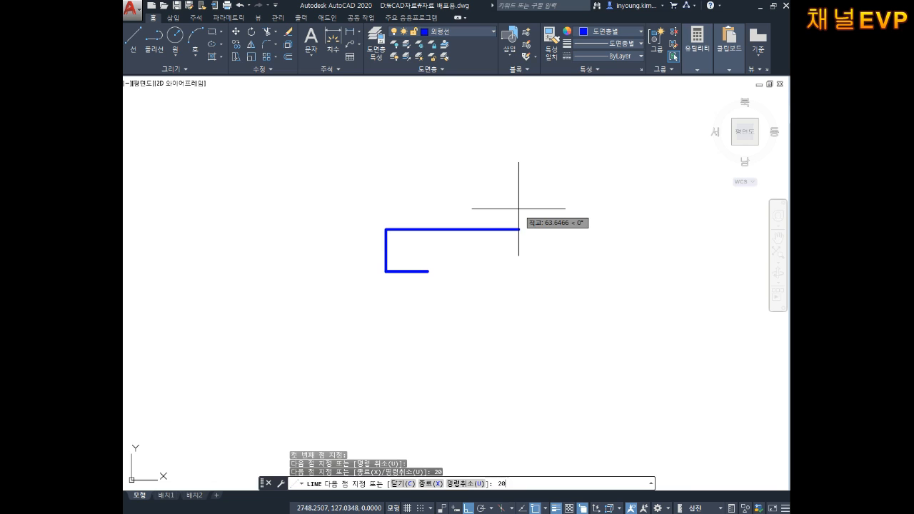
# - Continue the outline from the vertical line's upper end 20 units to the right and 10 units down
pyautogui.write('20')
pyautogui.press('Return')
pyautogui.write('10')
pyautogui.press('Return')
pyautogui.press('Escape')
pyautogui.press('Escape')
pyautogui.press('Escape')
pyautogui.scroll(6, 429, 246)
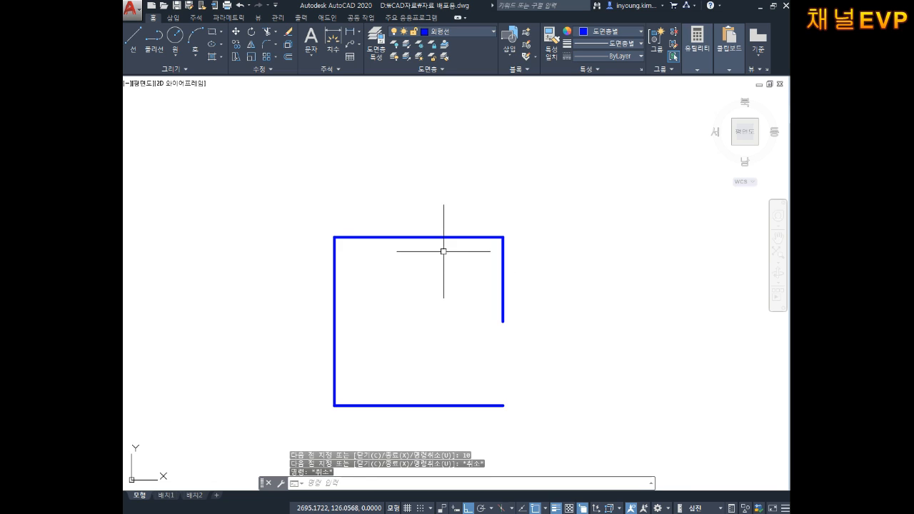
pyautogui.press('Escape')
pyautogui.scroll(-2, 440, 240)
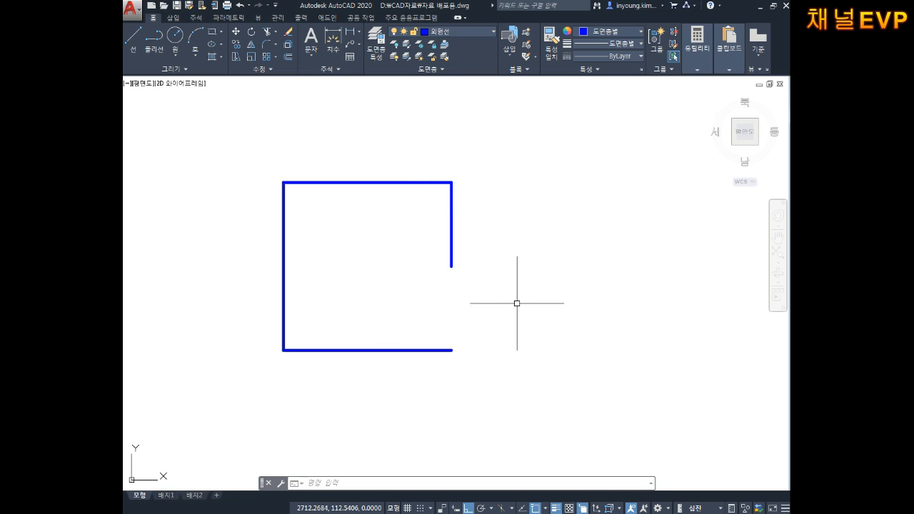
# - Extend the outline from the base line's right end 50 units to the right and 20 units up
pyautogui.write('LINE 첫 번째 점 지정:')
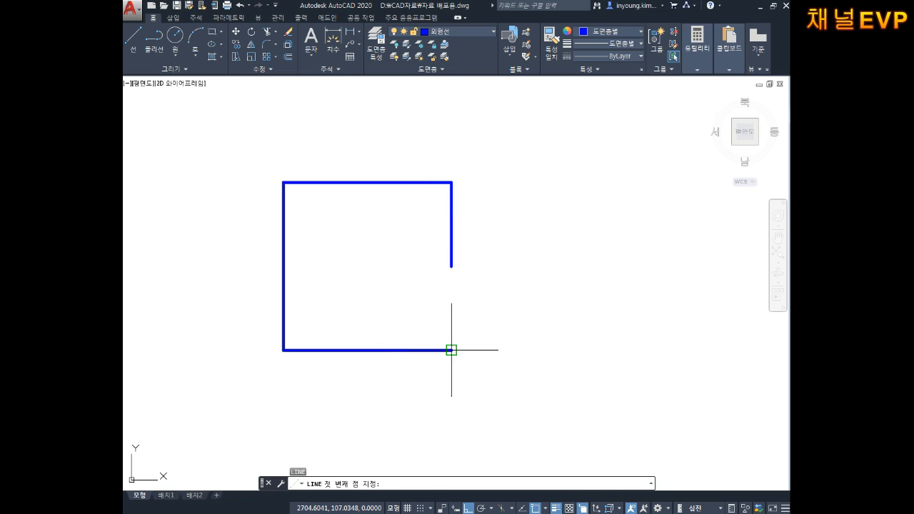
pyautogui.click(451, 349)
pyautogui.moveTo(703, 339); pyautogui.dragTo(560, 329, button='middle')
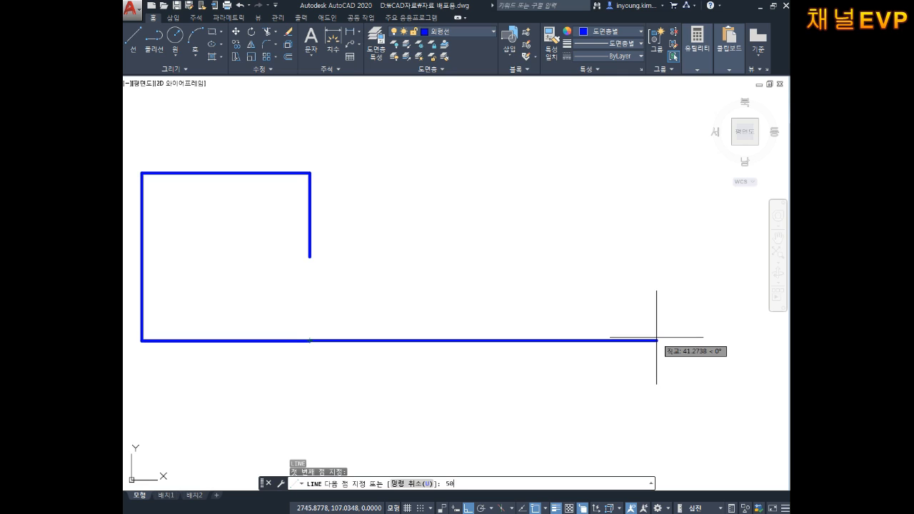
pyautogui.press('Return')
pyautogui.moveTo(613, 307); pyautogui.dragTo(517, 330, button='middle')
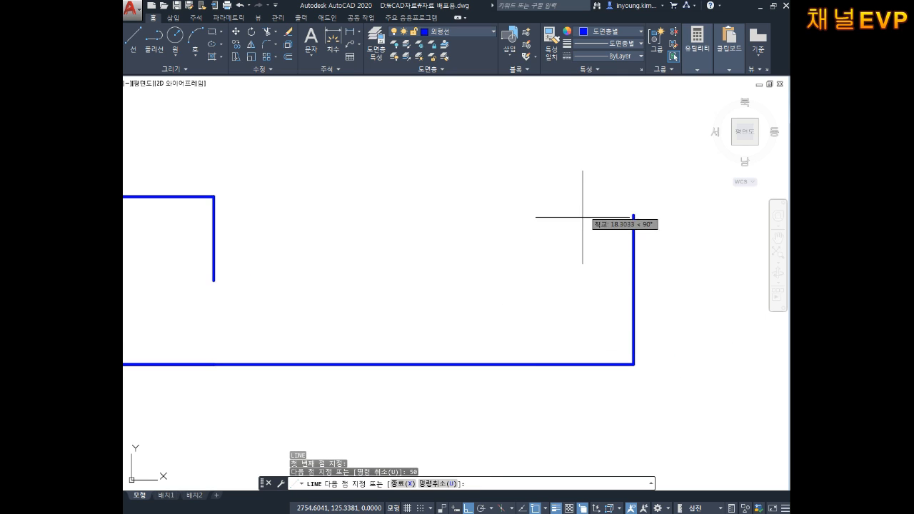
pyautogui.write('20')
pyautogui.press('Return')
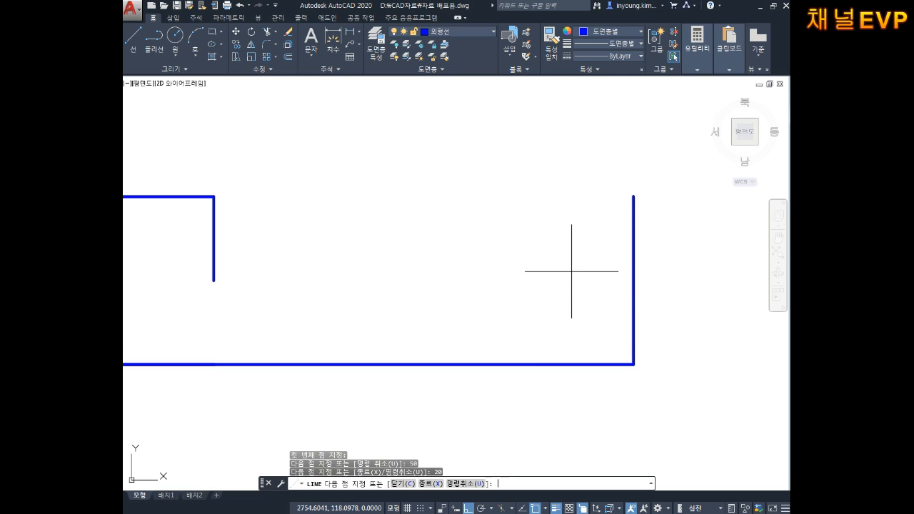
# - Continue 10 units left and 10 units down, closing the stepped outline at the lower end of the left block's short edge
pyautogui.write('10')
pyautogui.press('Return')
pyautogui.write('10')
pyautogui.press('Return')
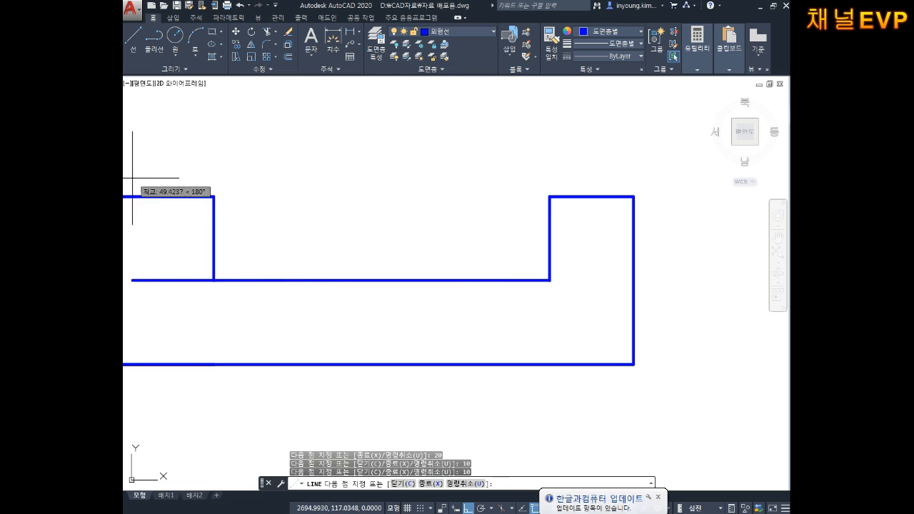
pyautogui.click(214, 280)
pyautogui.press('Escape')
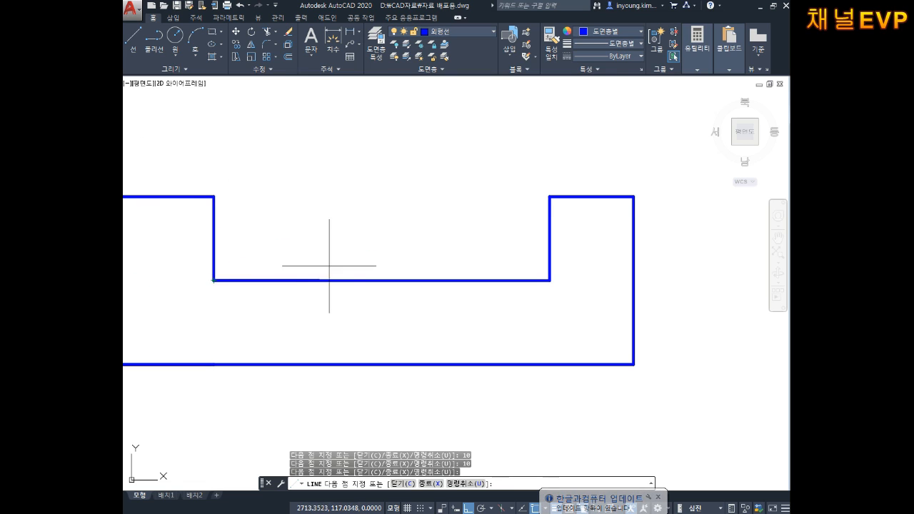
pyautogui.scroll(-4, 409, 265)
pyautogui.moveTo(409, 265); pyautogui.dragTo(420, 263, button='middle')
pyautogui.press('Escape')
pyautogui.scroll(2, 421, 255)
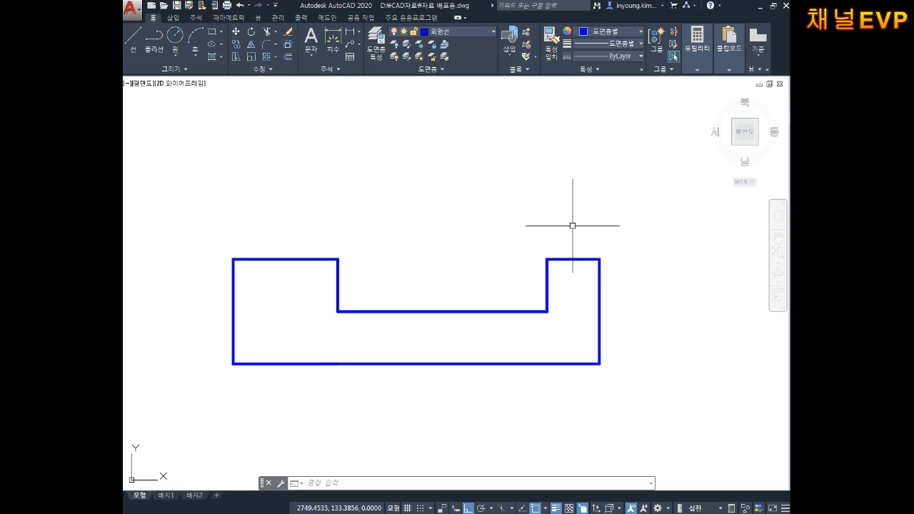
# - Draw a rectangle 10 units wide and 20 units high on top of the outline's right block
pyautogui.moveTo(577, 208); pyautogui.dragTo(569, 214, button='middle')
pyautogui.press('Escape')
pyautogui.press('Escape')
pyautogui.press('Escape')
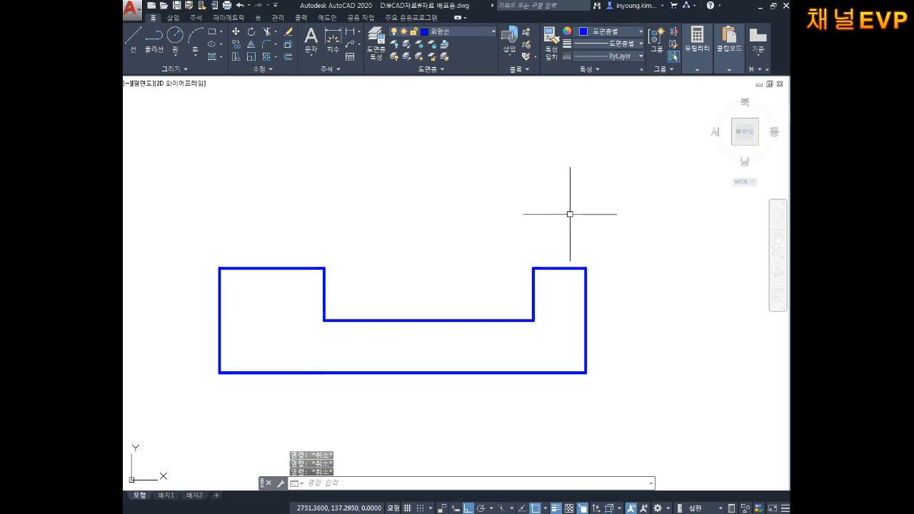
pyautogui.write('l')
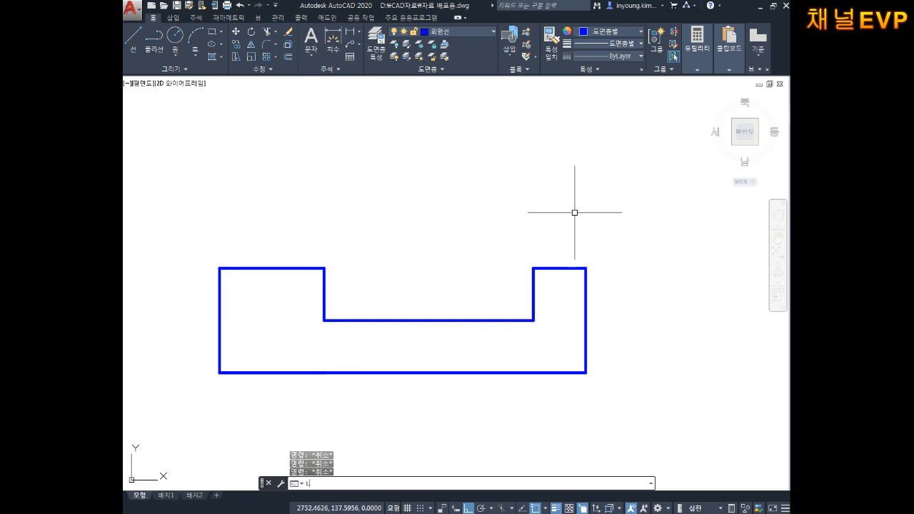
pyautogui.press('Return')
pyautogui.click(533, 267)
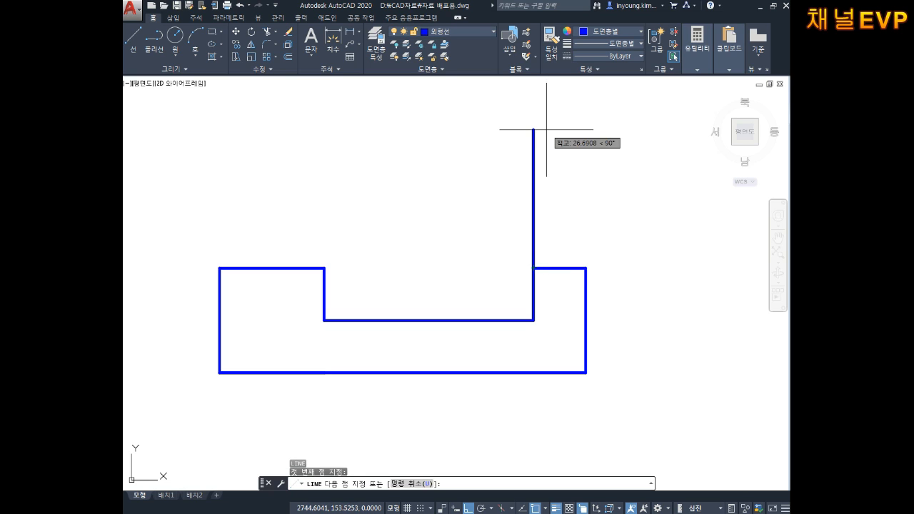
pyautogui.press('Return')
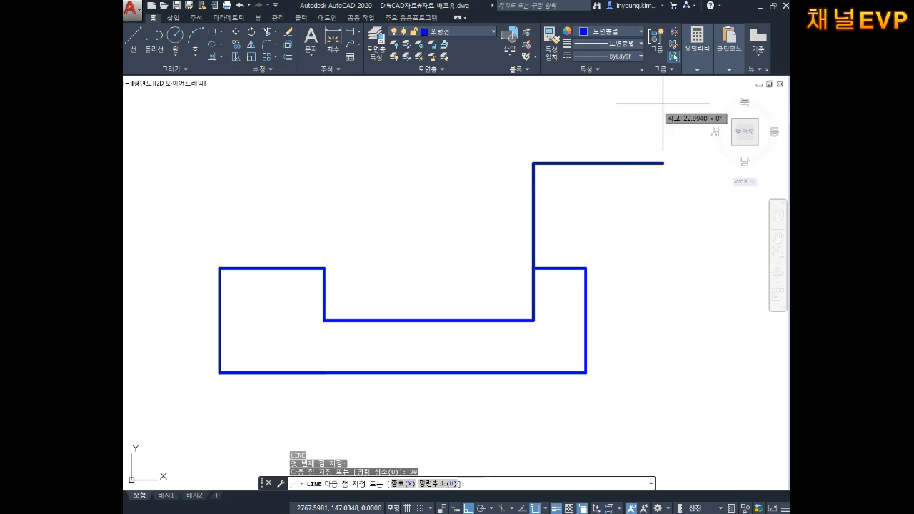
pyautogui.press('Return')
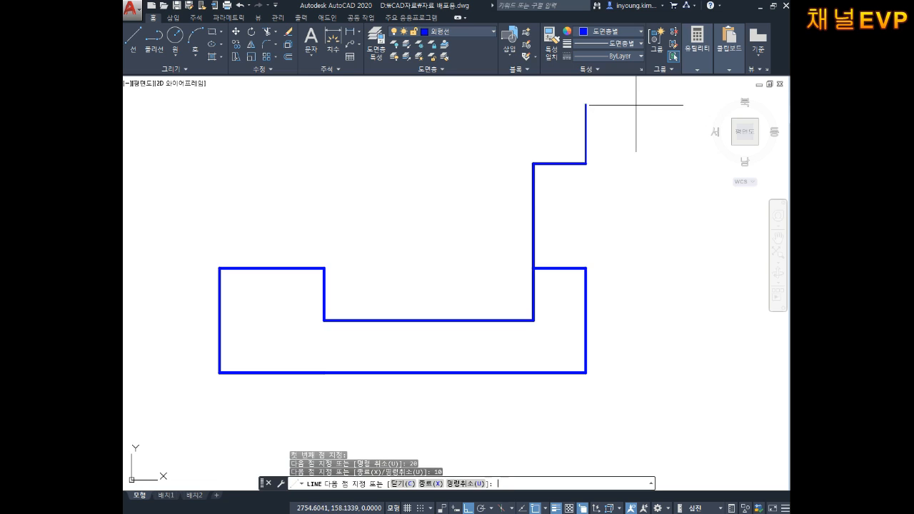
pyautogui.click(586, 268)
pyautogui.press('Escape')
pyautogui.moveTo(665, 215); pyautogui.dragTo(680, 234, button='middle')
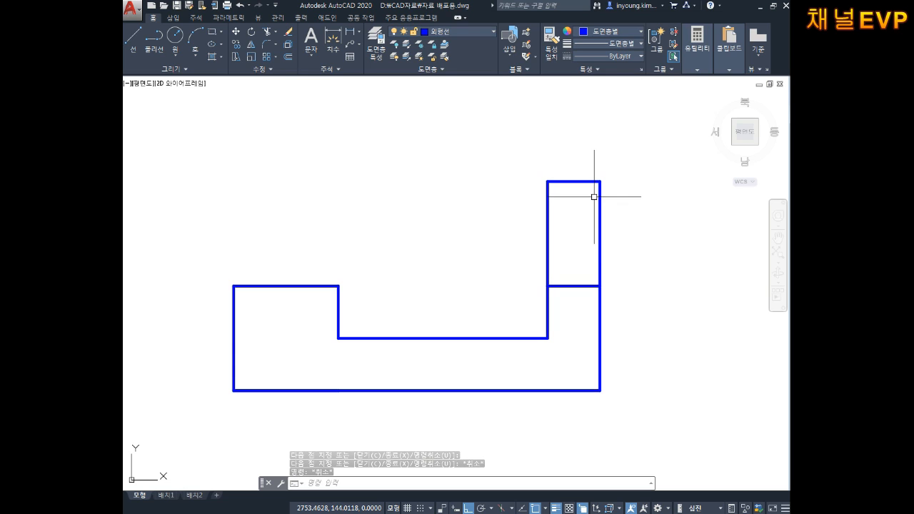
# - Draw lines from the left block's upper left corner 20 units up and 10 units to the right
pyautogui.moveTo(279, 240); pyautogui.dragTo(352, 241, button='middle')
pyautogui.write('l')
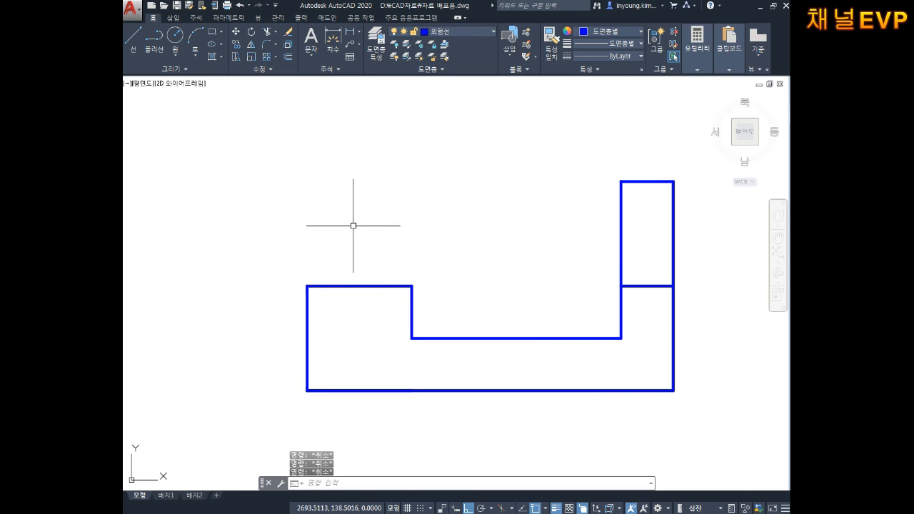
pyautogui.press('Return')
pyautogui.click(307, 285)
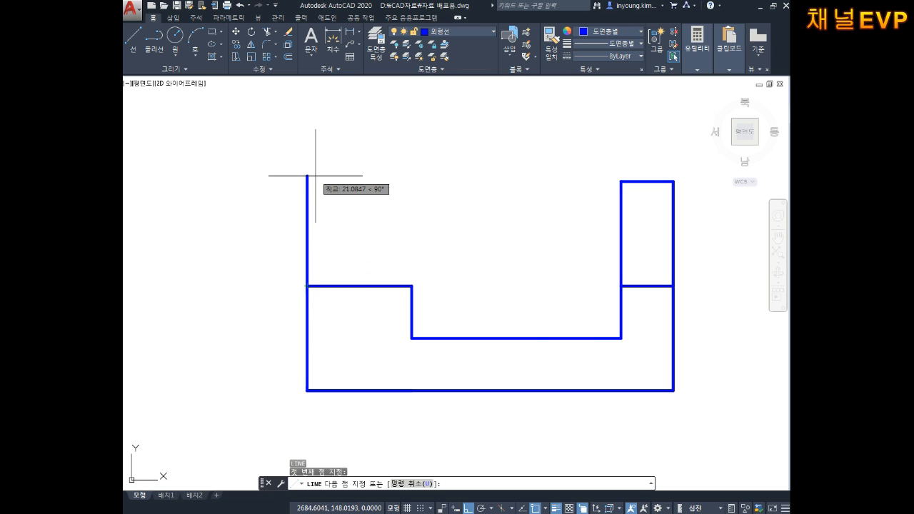
pyautogui.press('Return')
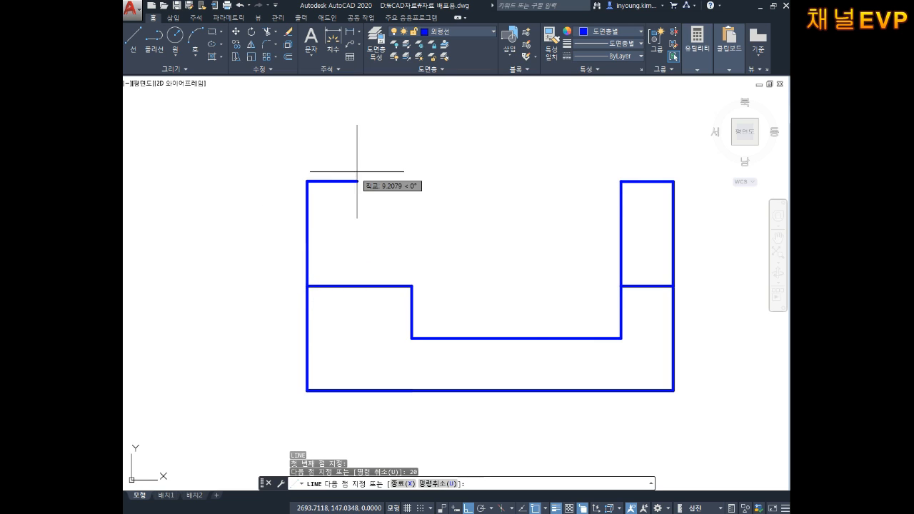
pyautogui.write('10')
pyautogui.press('Return')
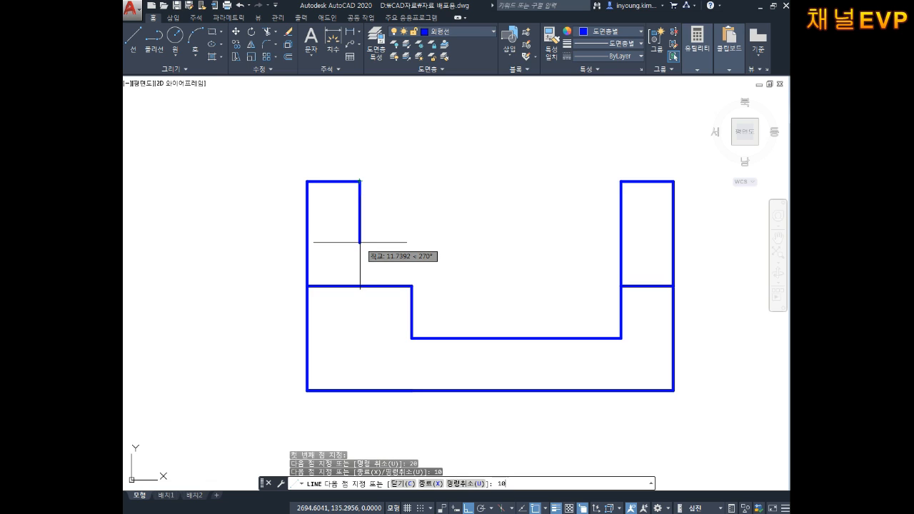
# - Finish the left step with 10 units down, 10 units right and a vertical down to the block's upper right corner
pyautogui.write('10')
pyautogui.press('Return')
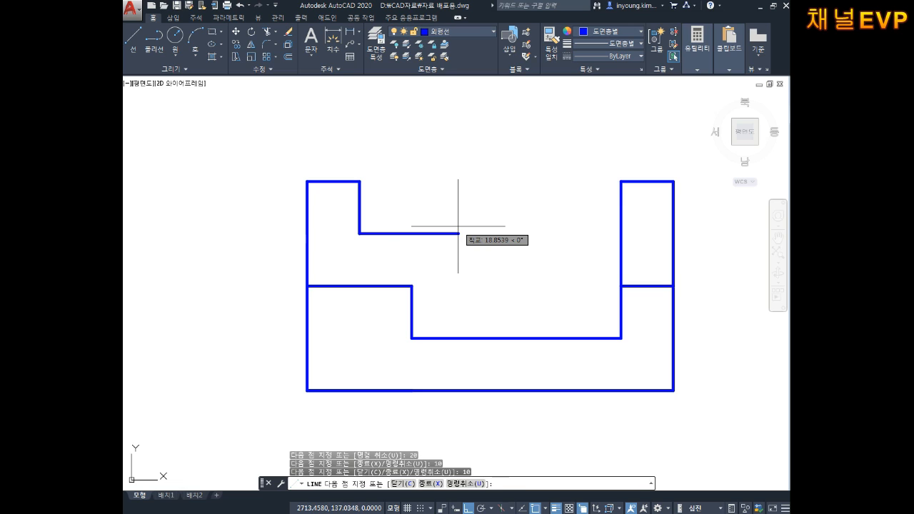
pyautogui.press('Return')
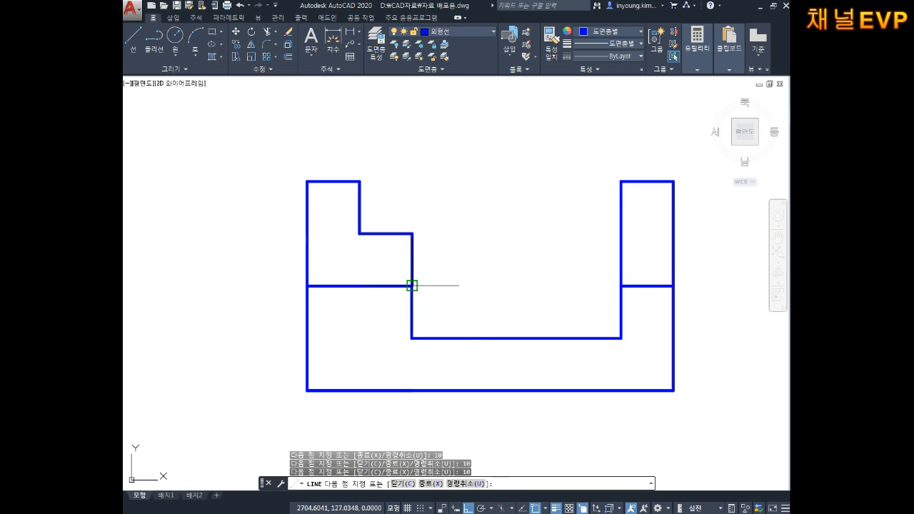
pyautogui.click(411, 285)
pyautogui.press('Escape')
pyautogui.press('Escape')
pyautogui.moveTo(520, 240); pyautogui.dragTo(504, 227, button='middle')
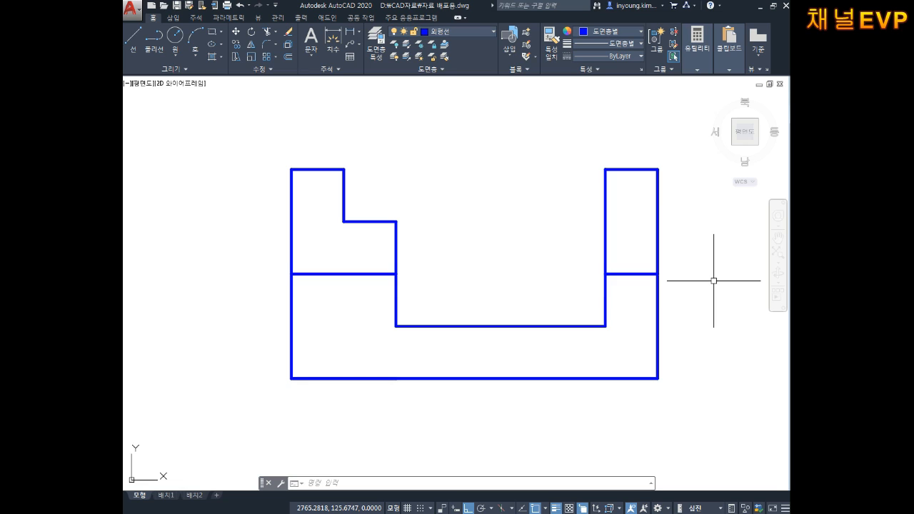
# - Offset the right block's outer vertical edge 30 units inward
pyautogui.moveTo(682, 293); pyautogui.dragTo(677, 272, button='middle')
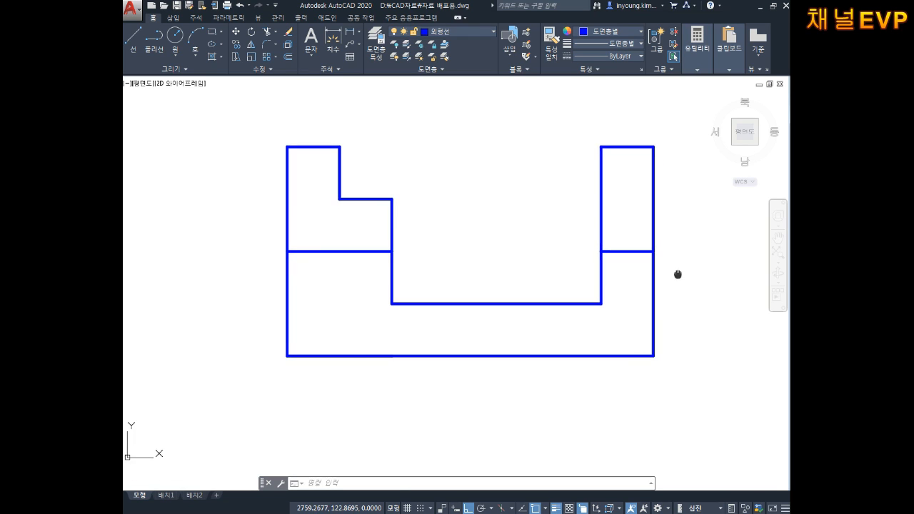
pyautogui.click(673, 286)
pyautogui.click(620, 325)
pyautogui.press('Escape')
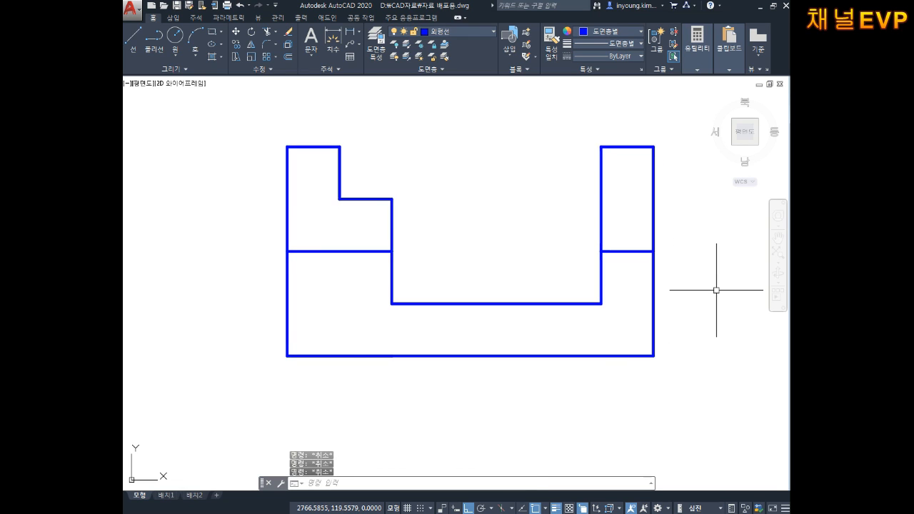
pyautogui.write('o')
pyautogui.press('Return')
pyautogui.write('30')
pyautogui.press('Return')
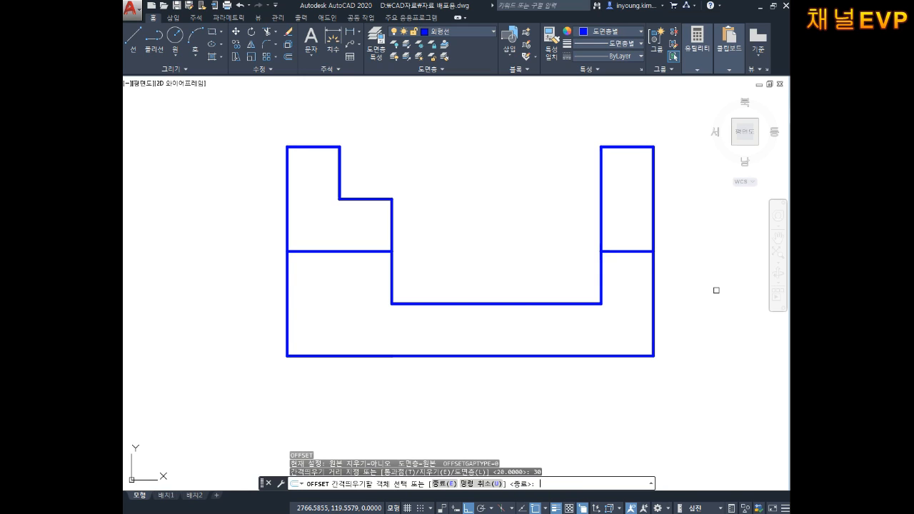
pyautogui.click(651, 293)
pyautogui.click(564, 292)
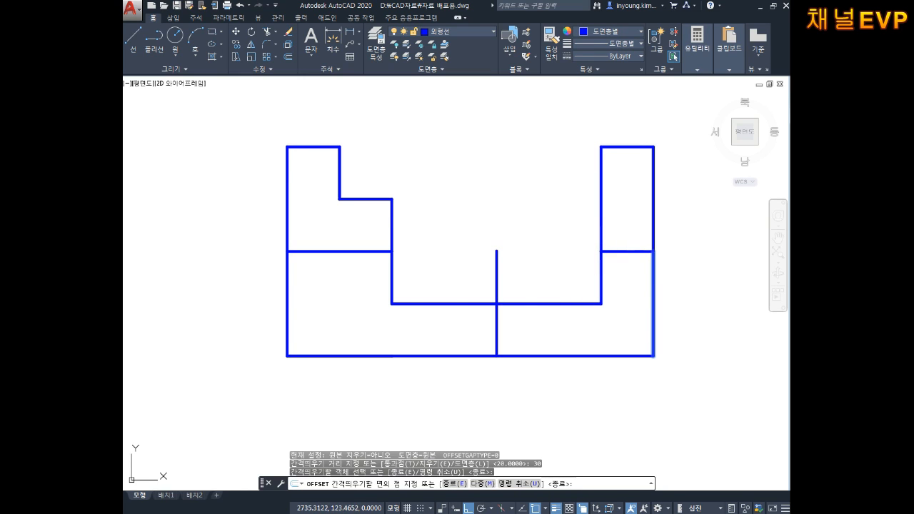
pyautogui.press('Escape')
pyautogui.press('Escape')
pyautogui.press('Escape')
# - Move the offset vertical line in the middle of the recess to the 중심선 layer and deselect it
pyautogui.click(536, 255)
pyautogui.click(450, 273)
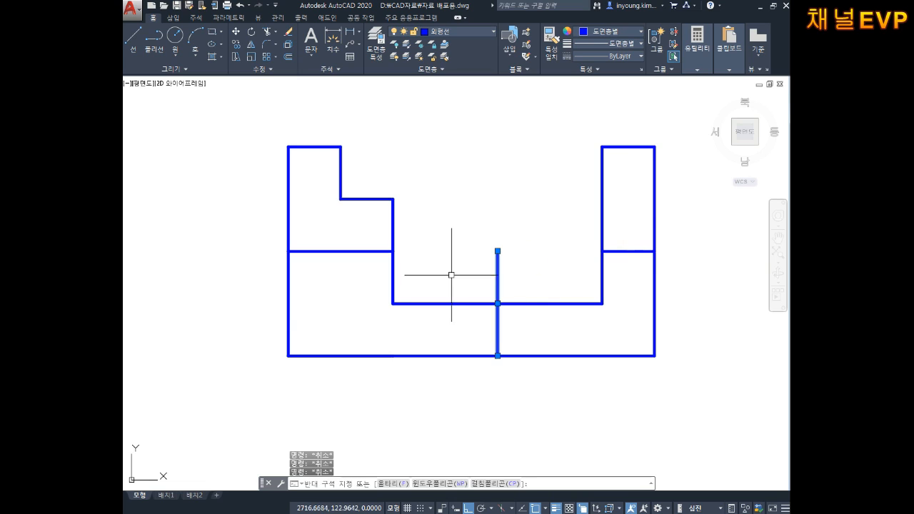
pyautogui.click(456, 31)
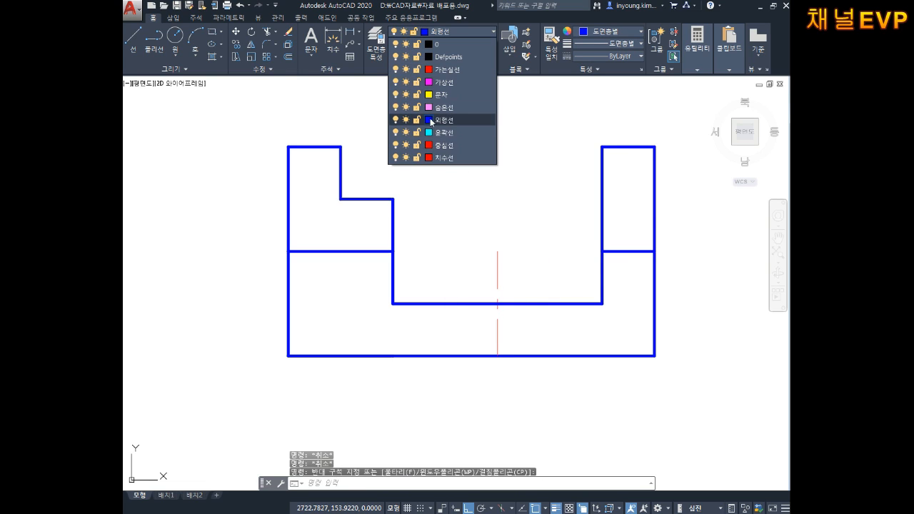
pyautogui.click(446, 147)
pyautogui.press('Escape')
pyautogui.press('Escape')
# - Trim the part of the centre line that extends above the recess's horizontal edge
pyautogui.write('tr')
pyautogui.press('space')
pyautogui.press('space')
pyautogui.click(510, 257)
pyautogui.press('Escape')
pyautogui.press('Escape')
pyautogui.press('Escape')
pyautogui.moveTo(496, 270); pyautogui.dragTo(493, 234, button='middle')
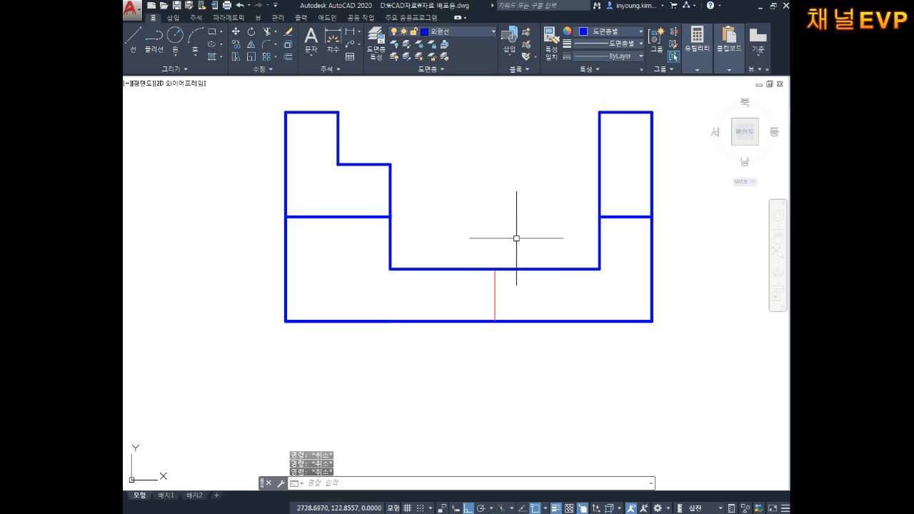
# - Offset the trimmed centre line 10 units to both sides
pyautogui.write('o')
pyautogui.press('space')
pyautogui.write('10')
pyautogui.press('space')
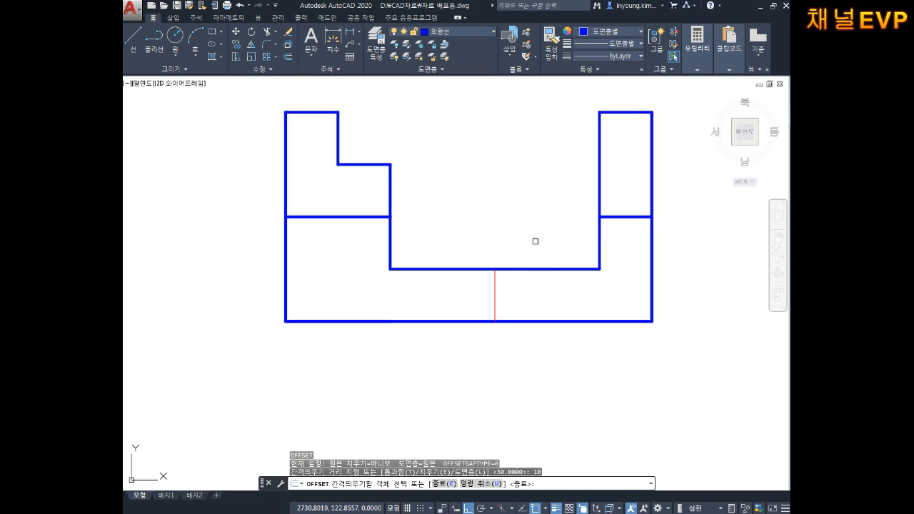
pyautogui.click(499, 299)
pyautogui.click(497, 295)
pyautogui.click(496, 297)
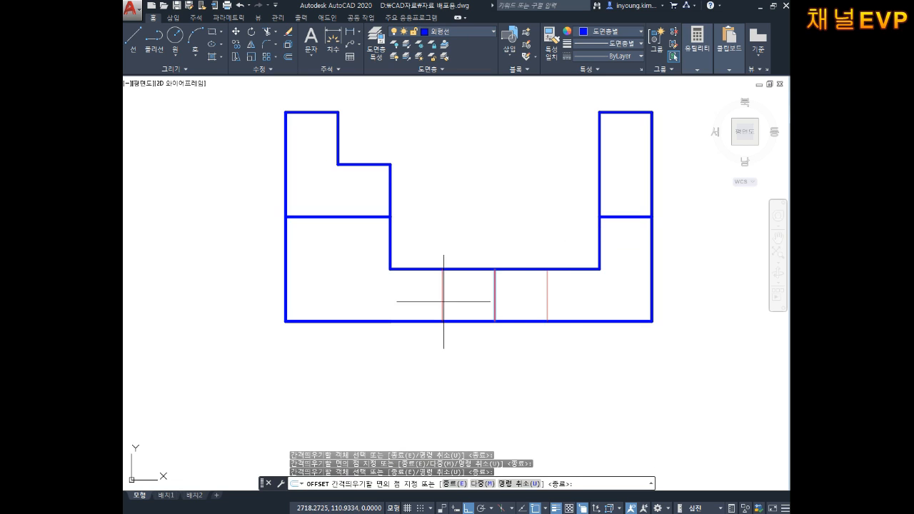
pyautogui.click(454, 287)
pyautogui.press('Escape')
pyautogui.press('Escape')
# - Move the two lines offset from the centre line to the 숨은선 layer and deselect them
pyautogui.click(454, 288)
pyautogui.click(412, 300)
pyautogui.click(565, 291)
pyautogui.click(529, 302)
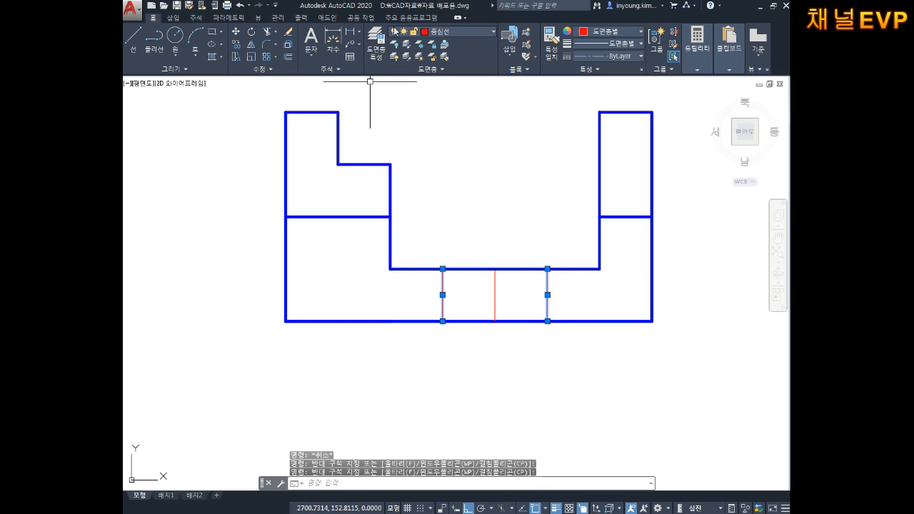
pyautogui.click(450, 36)
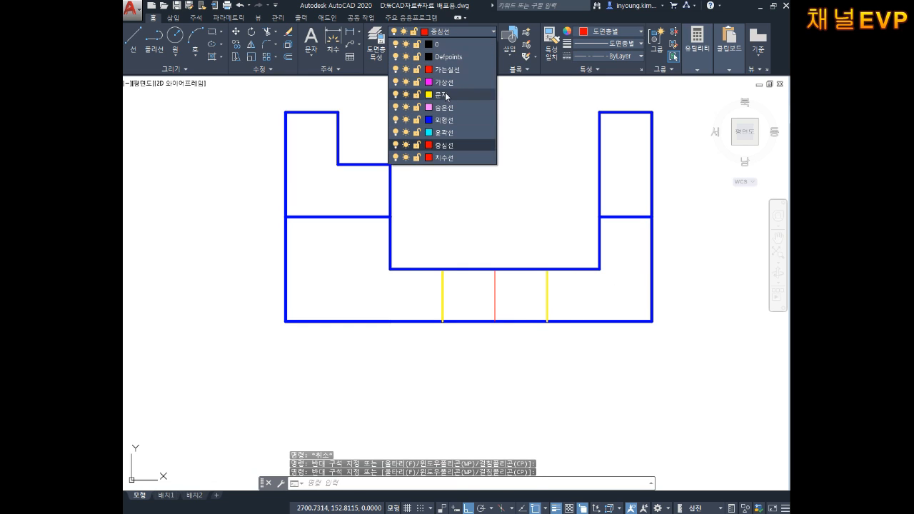
pyautogui.click(444, 107)
pyautogui.press('Escape')
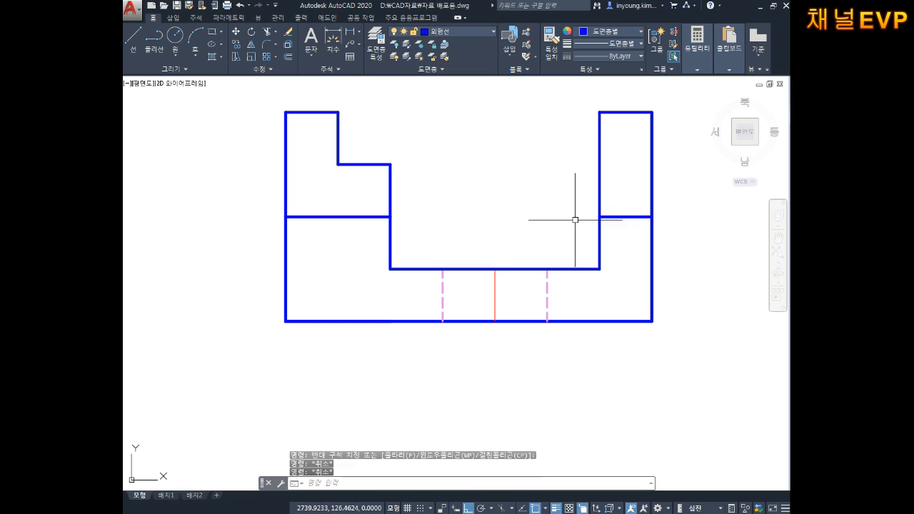
pyautogui.write('내')
pyautogui.press('Return')
pyautogui.press('Escape')
pyautogui.write('ㄴ')
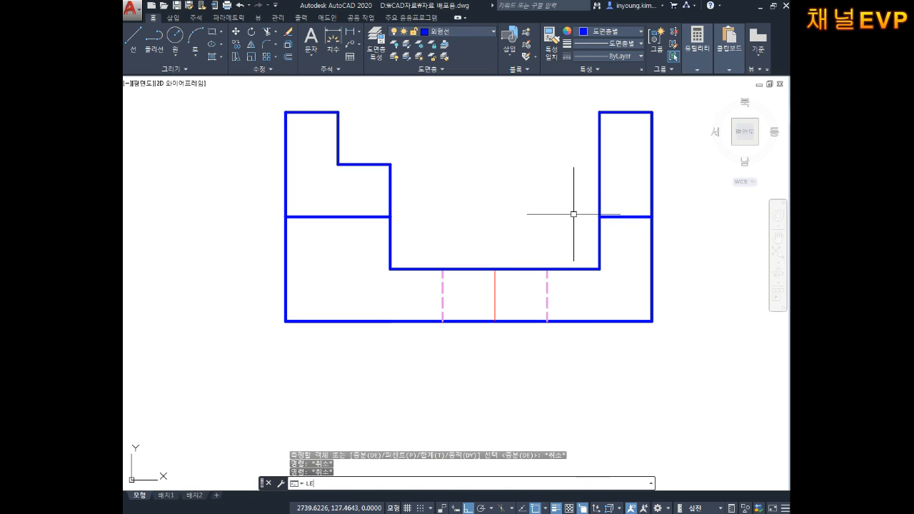
pyautogui.press('Return')
pyautogui.press('Return')
pyautogui.press('Escape')
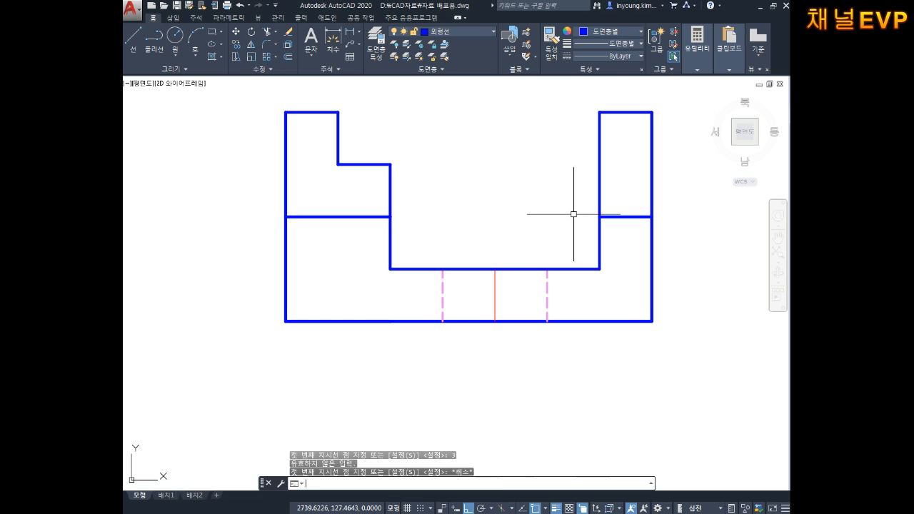
# - Lengthen the centre line by an increment of 3 at both its upper and lower ends
pyautogui.write('LEN')
pyautogui.press('Return')
pyautogui.write('DE')
pyautogui.press('Return')
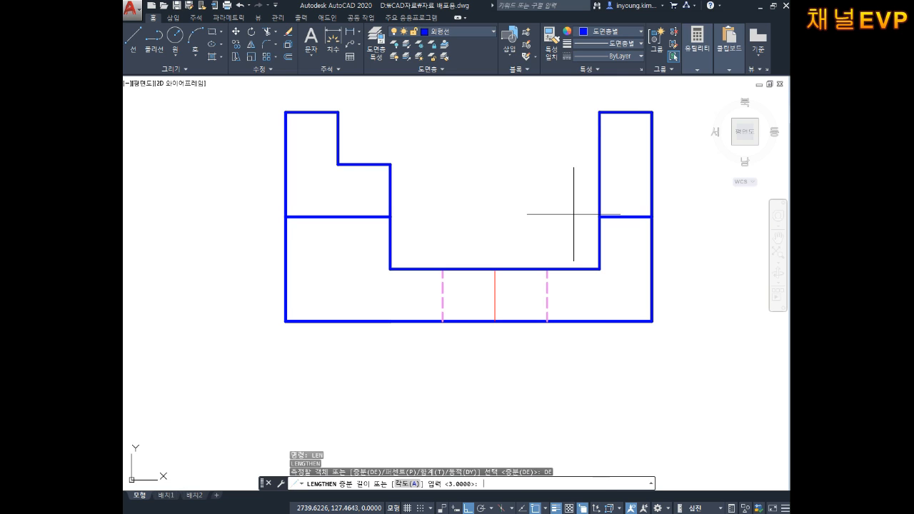
pyautogui.write('3')
pyautogui.press('Return')
pyautogui.click(496, 290)
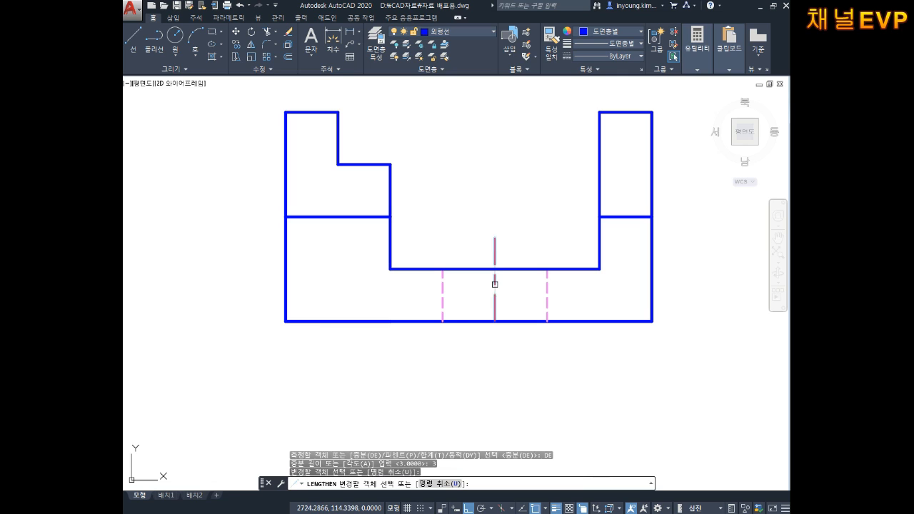
pyautogui.click(495, 301)
pyautogui.press('Escape')
pyautogui.press('Escape')
pyautogui.moveTo(673, 246)
pyautogui.mouseDown(button='middle')
pyautogui.moveTo(673, 281)
pyautogui.moveTo(686, 289)
pyautogui.mouseUp(button='middle')
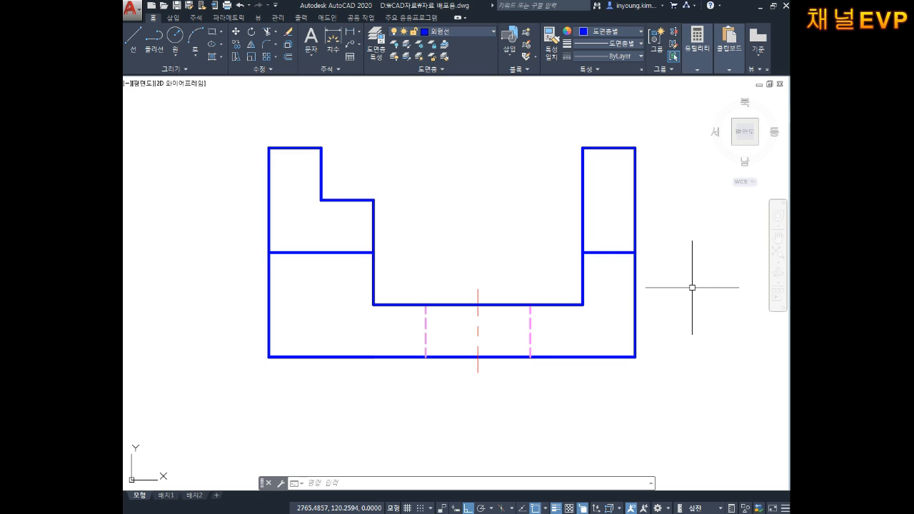
# - Copy the complete view from its lower-left corner and place the copy to the right of the original
pyautogui.scroll(-6, 564, 243)
pyautogui.scroll(4, 535, 238)
pyautogui.press('Escape')
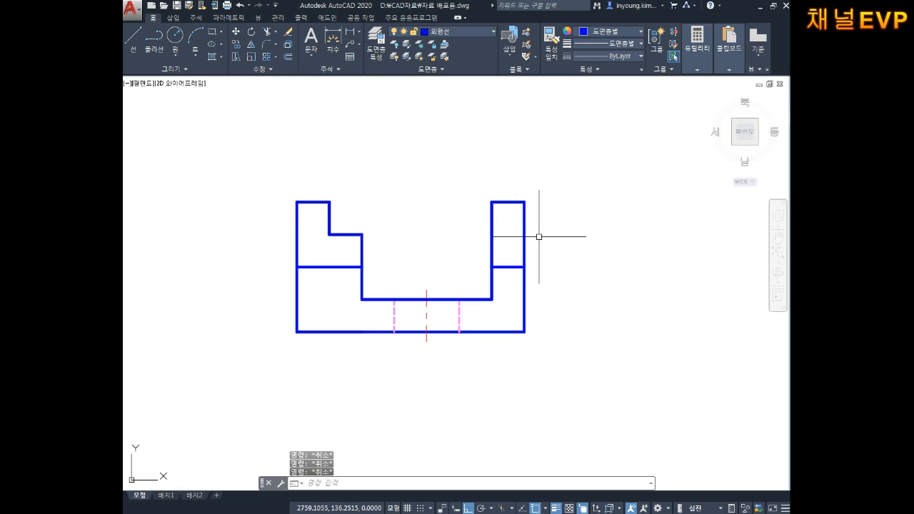
pyautogui.write('CO')
pyautogui.press('Return')
pyautogui.click(593, 142)
pyautogui.click(193, 437)
pyautogui.press('Return')
pyautogui.click(293, 333)
pyautogui.moveTo(505, 326); pyautogui.dragTo(353, 330, button='middle')
pyautogui.click(427, 336)
pyautogui.press('Escape')
pyautogui.press('Escape')
# - Turn ortho mode off and draw a wavy spline across the base, left of the hole in the copied view
pyautogui.moveTo(571, 347)
pyautogui.mouseDown(button='middle')
pyautogui.moveTo(506, 330)
pyautogui.moveTo(567, 333)
pyautogui.mouseUp(button='middle')
pyautogui.moveTo(298, 314); pyautogui.dragTo(304, 315, button='middle')
pyautogui.scroll(2, 532, 310)
pyautogui.moveTo(576, 311); pyautogui.dragTo(469, 330, button='middle')
pyautogui.press('Escape')
pyautogui.press('Escape')
pyautogui.write('s')
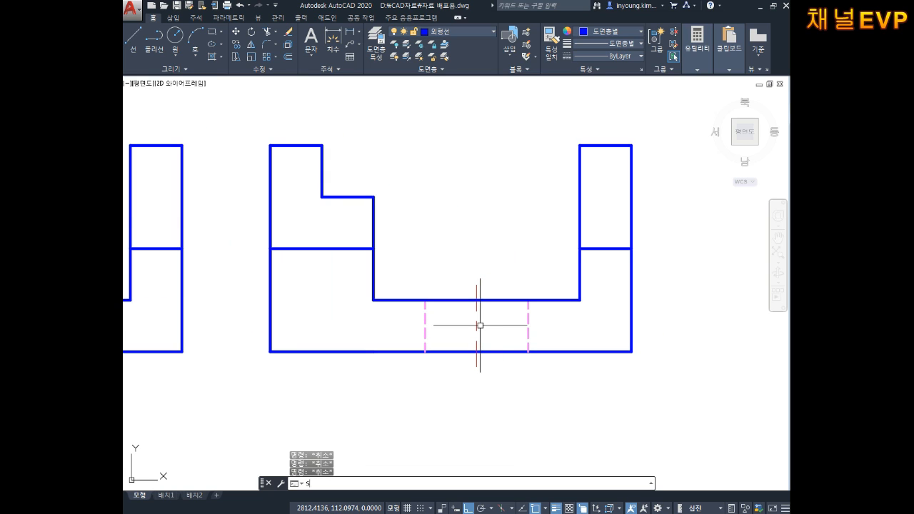
pyautogui.press('Return')
pyautogui.scroll(5, 452, 300)
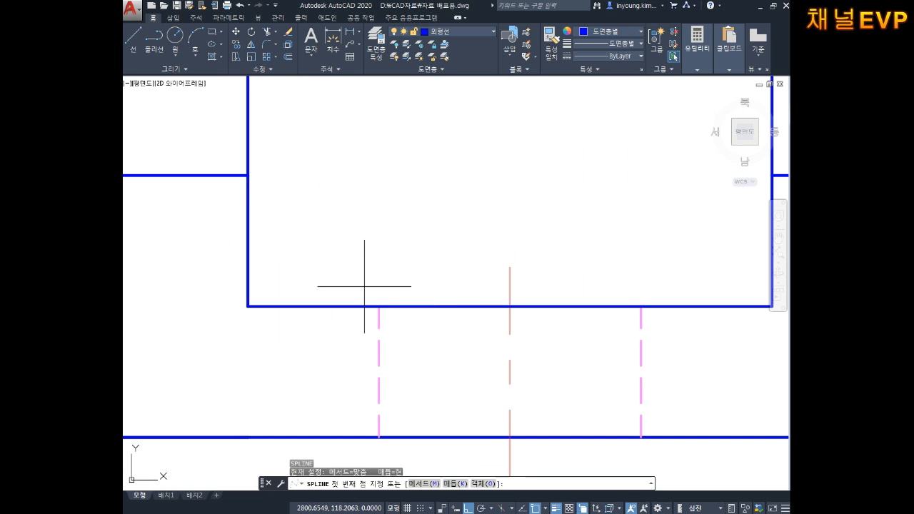
pyautogui.click(363, 286)
pyautogui.moveTo(331, 333); pyautogui.dragTo(366, 307, button='middle')
pyautogui.press('F8')
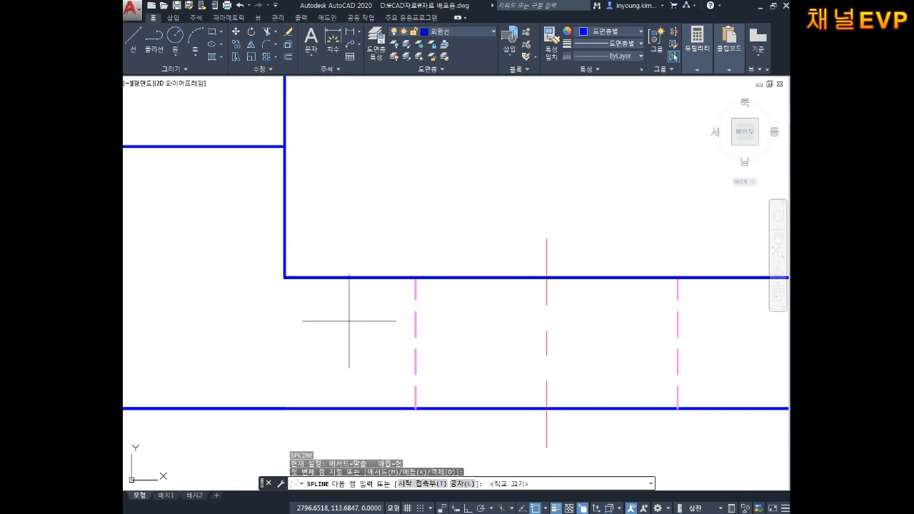
pyautogui.click(345, 306)
pyautogui.click(373, 350)
pyautogui.moveTo(360, 380); pyautogui.dragTo(372, 312, button='middle')
pyautogui.click(339, 362)
pyautogui.click(396, 396)
pyautogui.press('Return')
# - Draw a second wavy spline across the base, right of the hole in the copied view
pyautogui.press('Return')
pyautogui.scroll(-4, 437, 385)
pyautogui.moveTo(444, 378); pyautogui.dragTo(398, 377, button='middle')
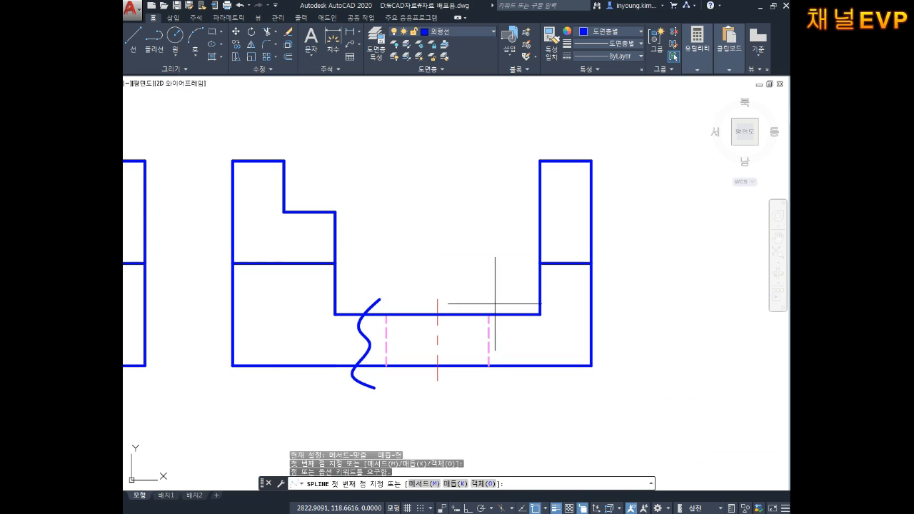
pyautogui.click(494, 300)
pyautogui.click(514, 331)
pyautogui.click(502, 363)
pyautogui.click(519, 404)
pyautogui.press('Return')
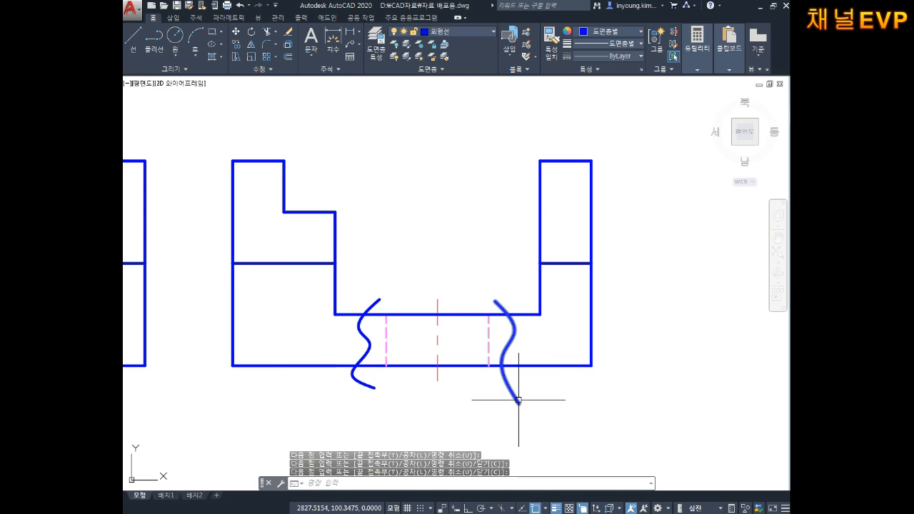
pyautogui.press('Return')
# - Trim the ends of both splines that extend beyond the base's bottom edge and the recess edge
pyautogui.scroll(3, 507, 371)
pyautogui.press('Escape')
pyautogui.write('tr')
pyautogui.press('Return')
pyautogui.press('Return')
pyautogui.click(588, 364)
pyautogui.click(278, 377)
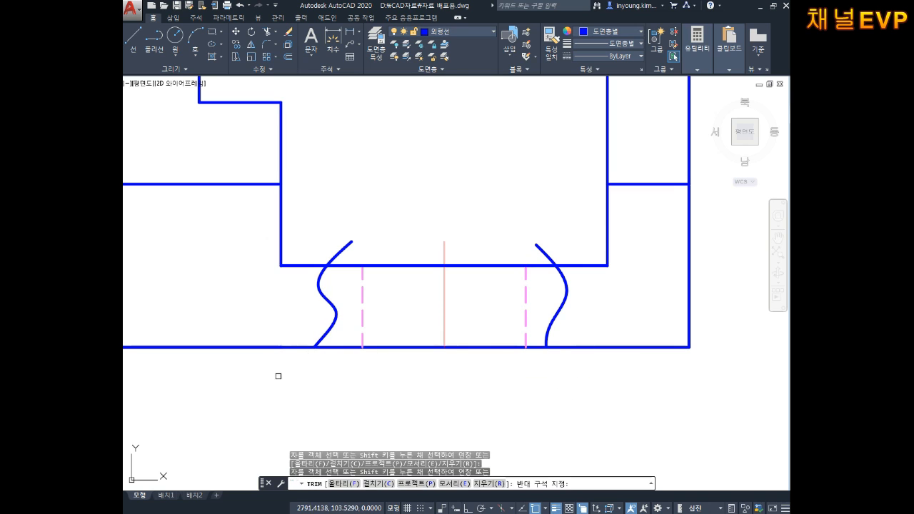
pyautogui.click(563, 234)
pyautogui.click(527, 256)
pyautogui.click(386, 223)
pyautogui.click(341, 251)
pyautogui.press('Escape')
# - Move the two trimmed splines to the 가는실선 layer and deselect them
pyautogui.click(330, 304)
pyautogui.click(566, 294)
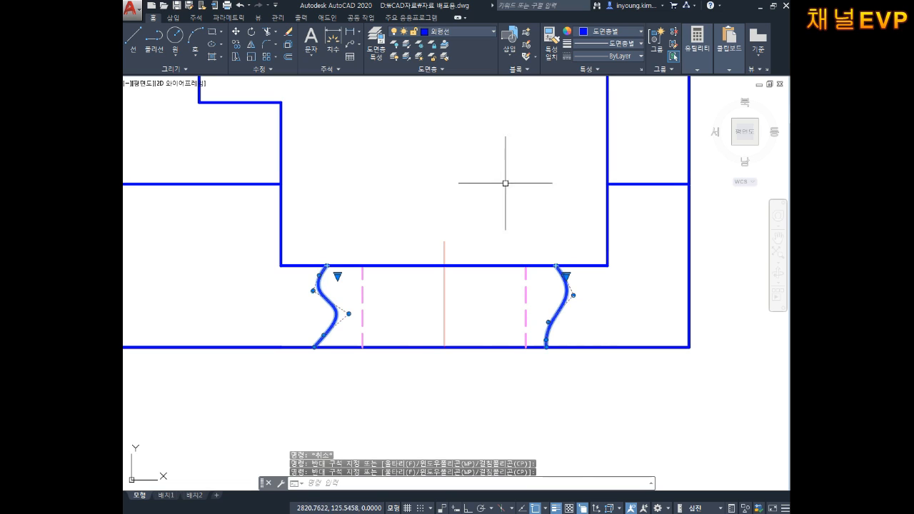
pyautogui.click(459, 33)
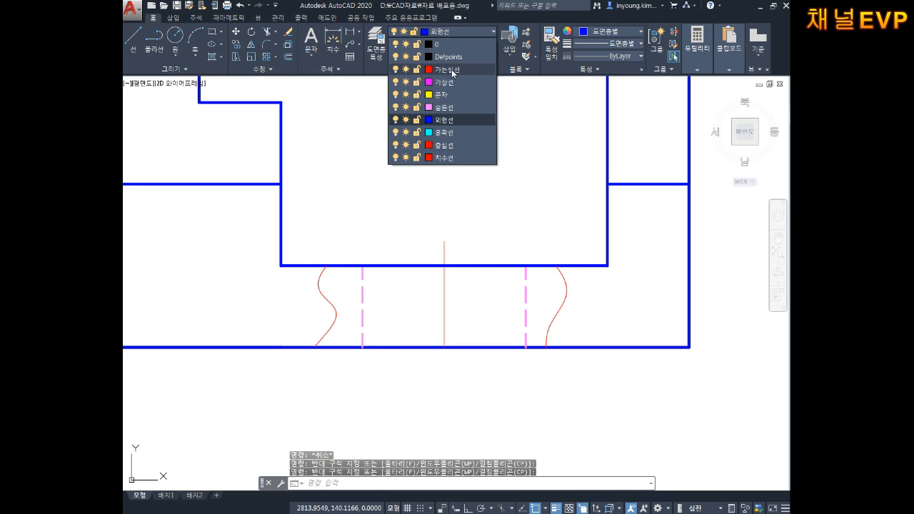
pyautogui.click(451, 69)
pyautogui.press('Escape')
pyautogui.press('Escape')
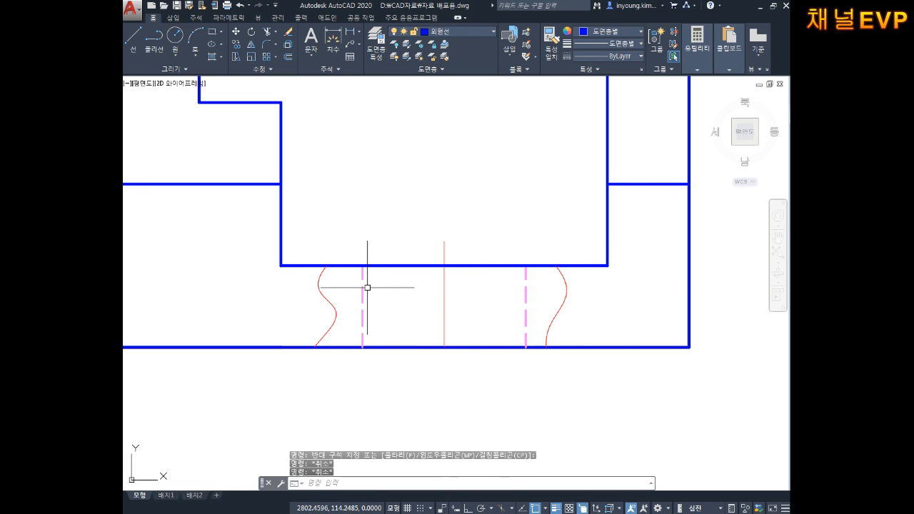
# - Move the copied view's two dashed hole edges to the 외형선 layer and deselect them
pyautogui.click(363, 292)
pyautogui.click(524, 293)
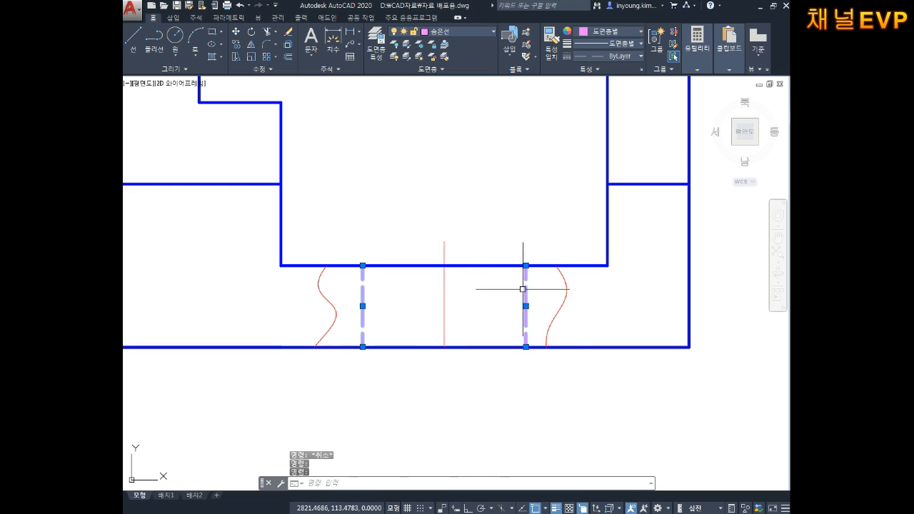
pyautogui.click(451, 32)
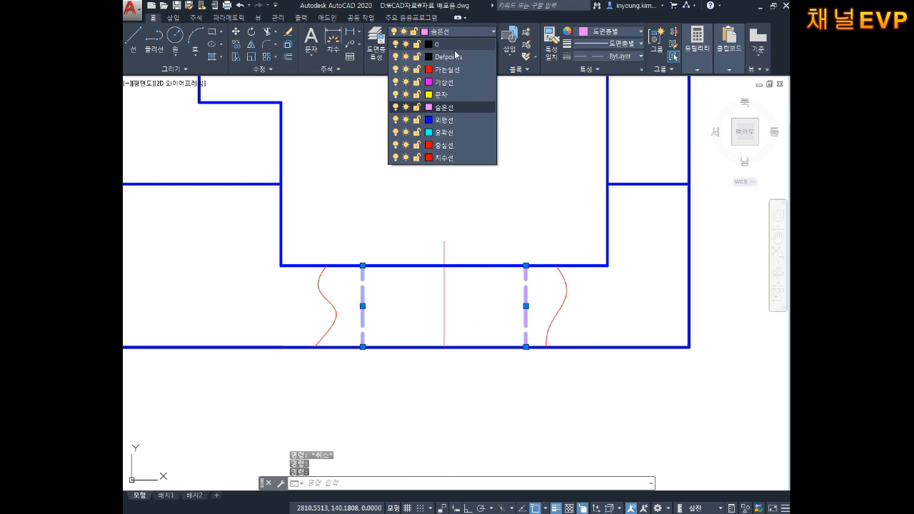
pyautogui.click(446, 120)
pyautogui.press('Escape')
pyautogui.press('Escape')
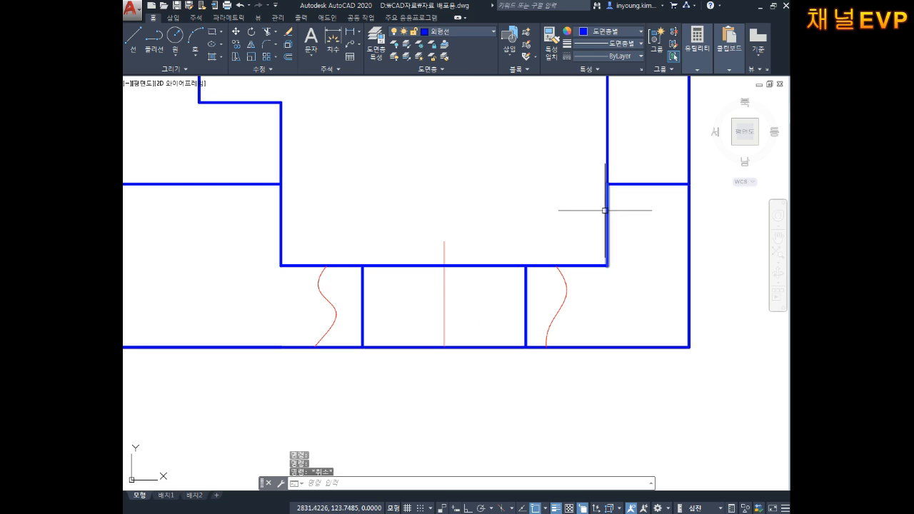
# - Hatch the two areas between the hole edges and the wavy splines with the ANSI31 pattern
pyautogui.write('h')
pyautogui.press('Return')
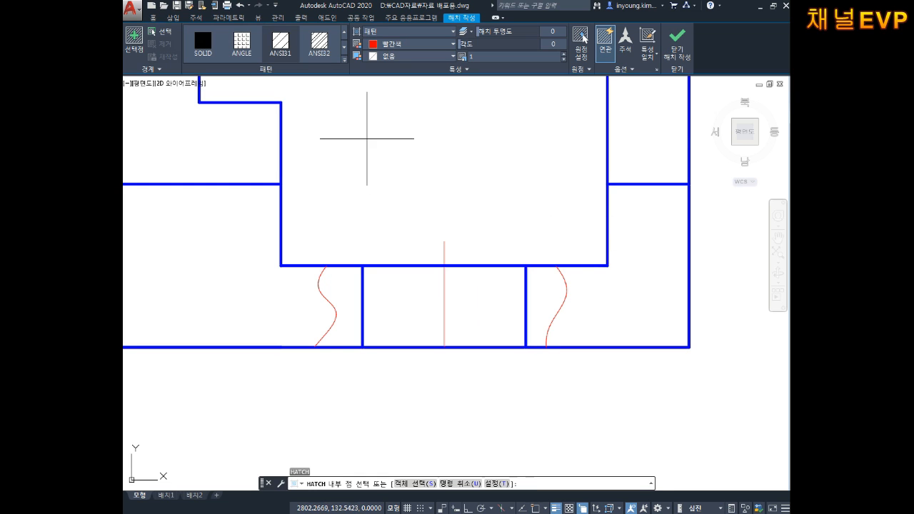
pyautogui.click(348, 282)
pyautogui.click(550, 280)
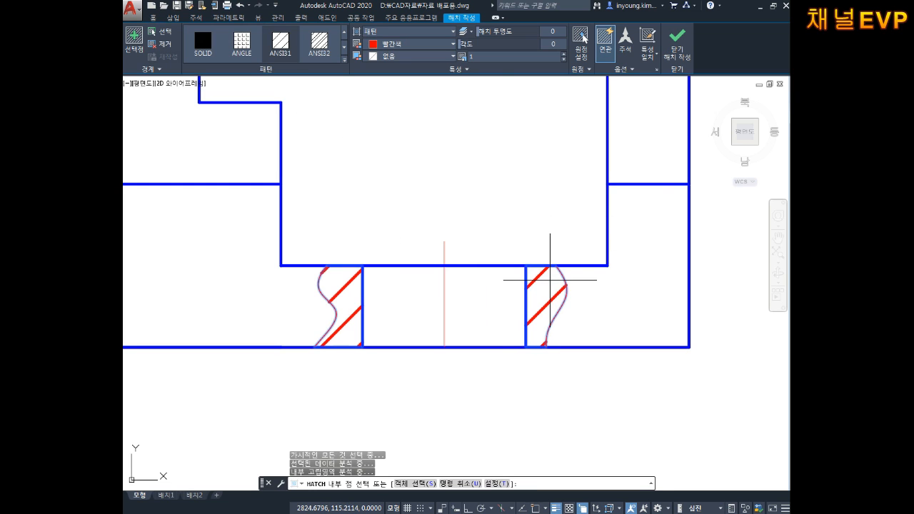
pyautogui.press('Escape')
pyautogui.press('Escape')
pyautogui.press('Escape')
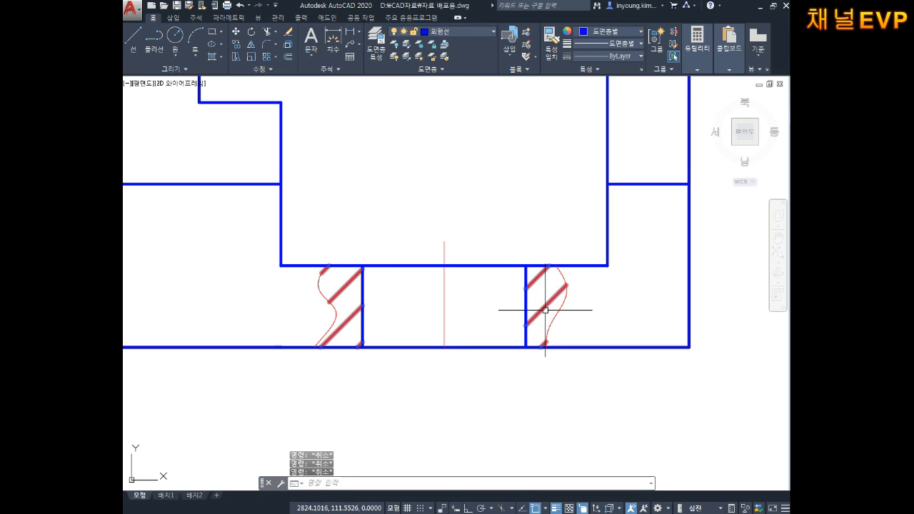
# - Change the hatch's layer to 가는실선 and deselect it
pyautogui.click(544, 309)
pyautogui.click(652, 209)
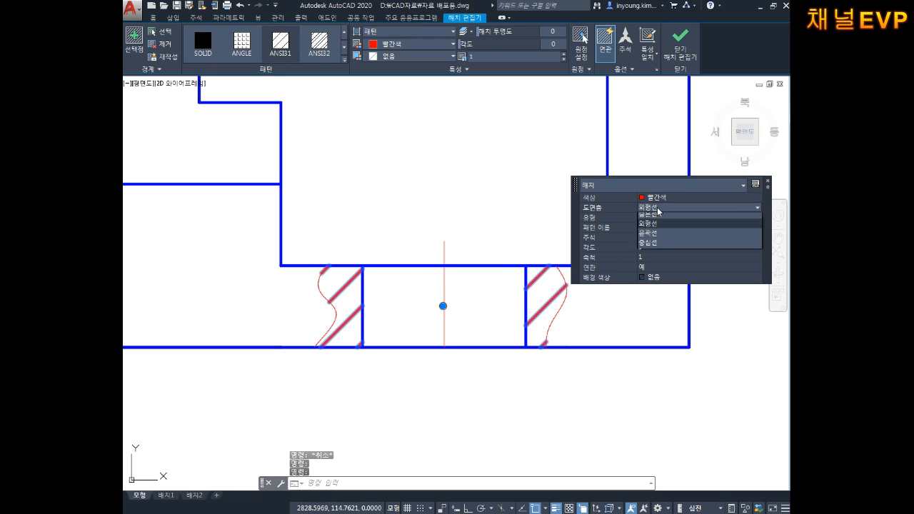
pyautogui.click(661, 240)
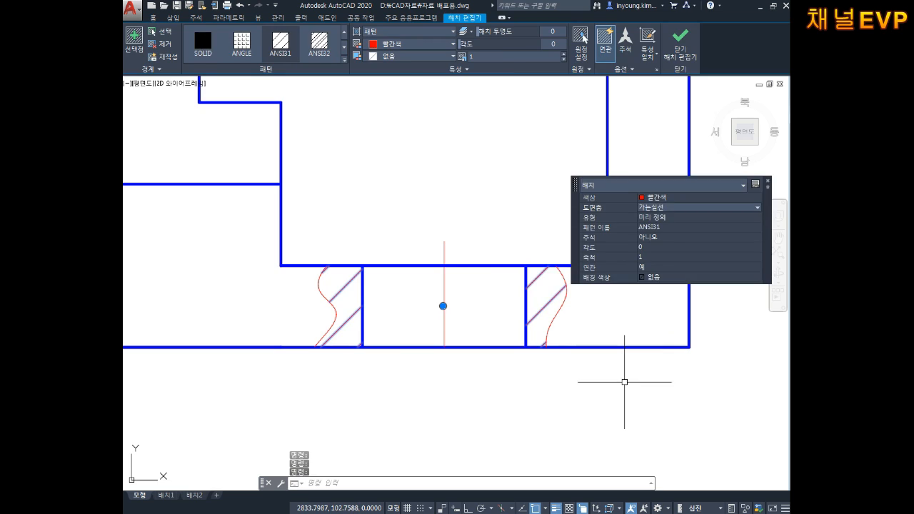
pyautogui.press('Escape')
pyautogui.press('Escape')
pyautogui.press('Escape')
# - Lengthen the lower end of the copied view's centre line by an increment of 3
pyautogui.moveTo(533, 354); pyautogui.dragTo(544, 342, button='middle')
pyautogui.write('ㅏ')
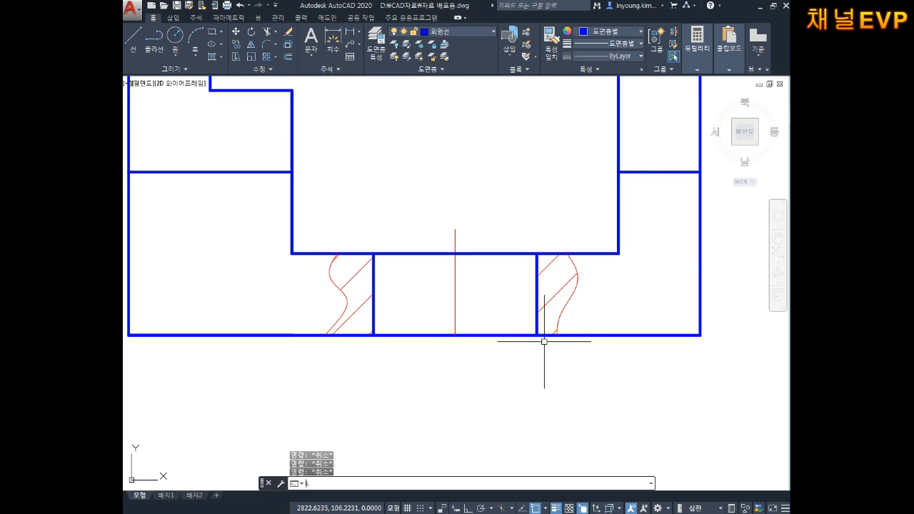
pyautogui.press('Return')
pyautogui.write('DE')
pyautogui.press('Return')
pyautogui.write('3')
pyautogui.press('Return')
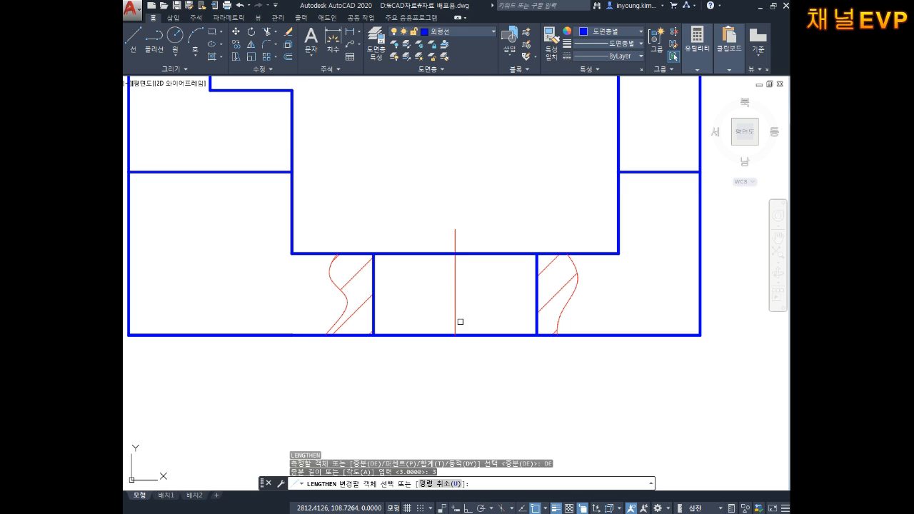
pyautogui.click(455, 321)
pyautogui.press('Escape')
pyautogui.press('Escape')
# - Draw a vertical line in the original view from the left block's inner step corner down into the base
pyautogui.scroll(-4, 490, 270)
pyautogui.moveTo(460, 262)
pyautogui.mouseDown(button='middle')
pyautogui.moveTo(468, 276)
pyautogui.moveTo(511, 289)
pyautogui.moveTo(563, 286)
pyautogui.moveTo(544, 274)
pyautogui.mouseUp(button='middle')
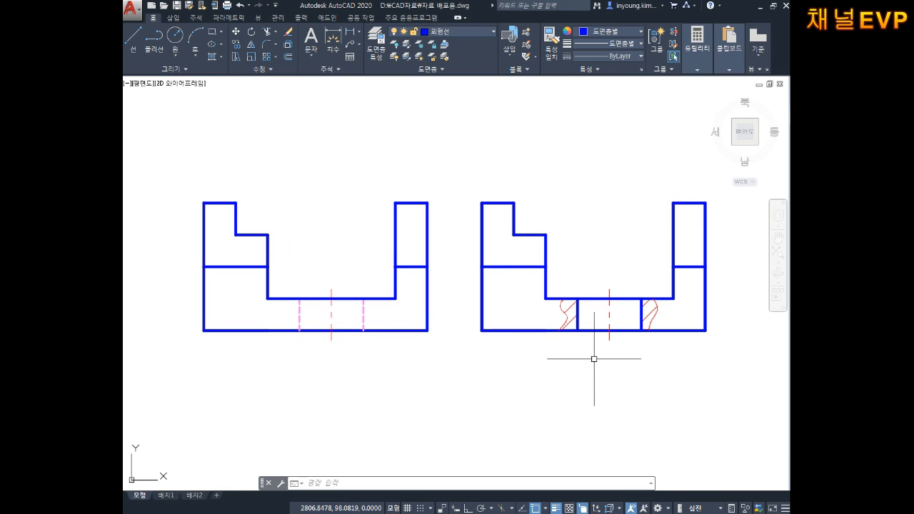
pyautogui.moveTo(356, 263); pyautogui.dragTo(402, 275, button='middle')
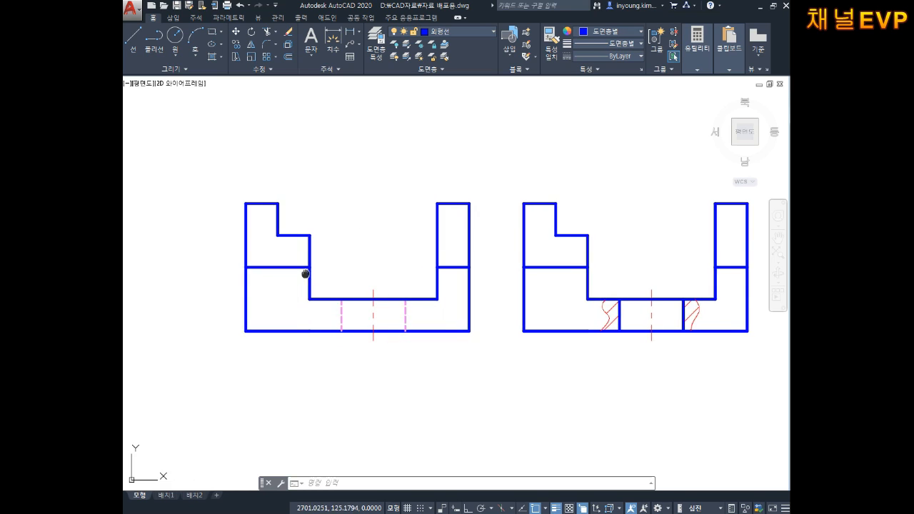
pyautogui.scroll(2, 305, 274)
pyautogui.write('l')
pyautogui.press('space')
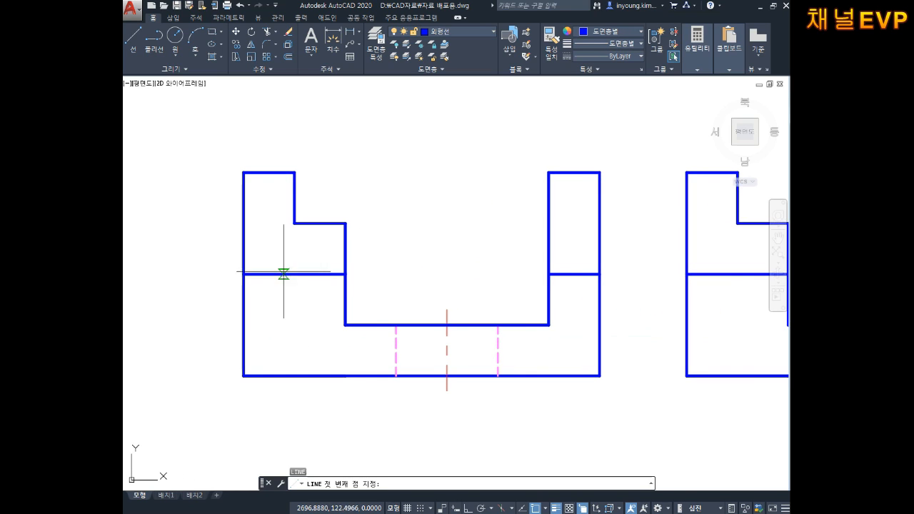
pyautogui.click(294, 223)
pyautogui.click(293, 348)
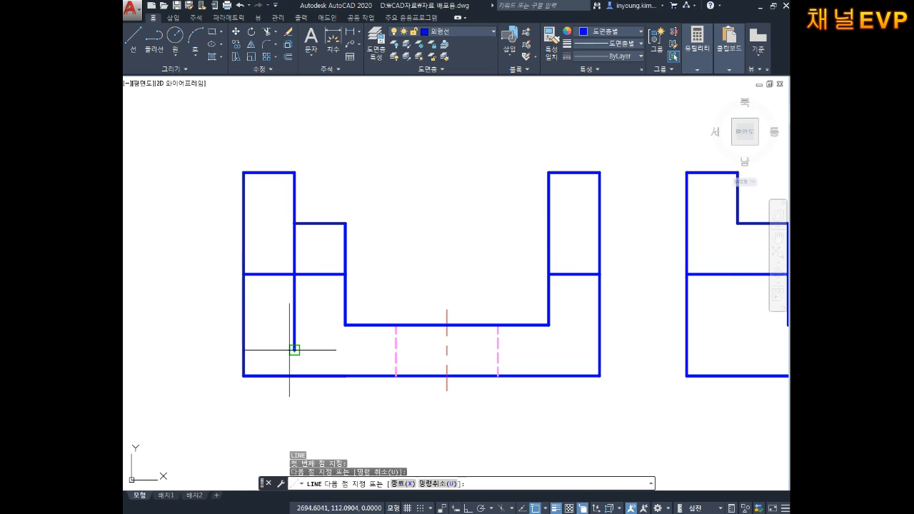
pyautogui.press('Escape')
pyautogui.press('Escape')
pyautogui.press('Escape')
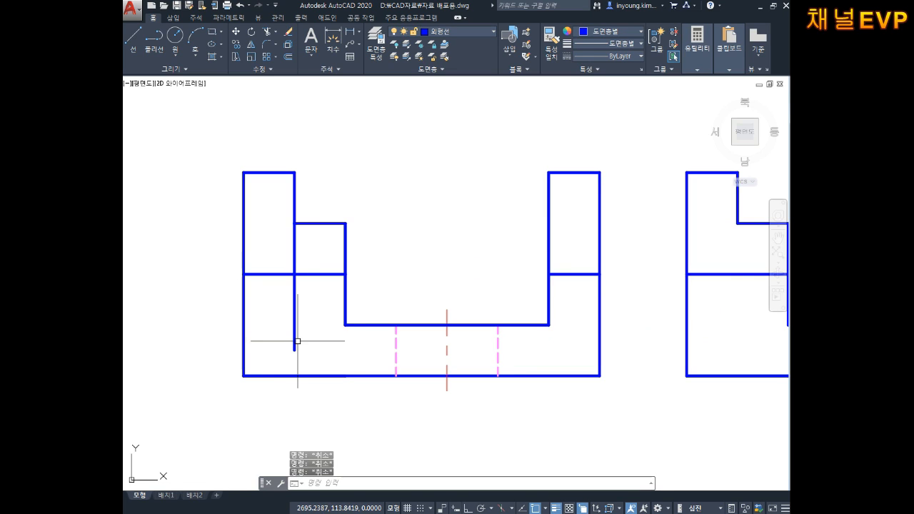
# - Draw a horizontal line leftward from the recess's lower-left corner, crossing the new vertical line
pyautogui.write('l')
pyautogui.press('space')
pyautogui.click(272, 323)
pyautogui.press('Escape')
pyautogui.press('Escape')
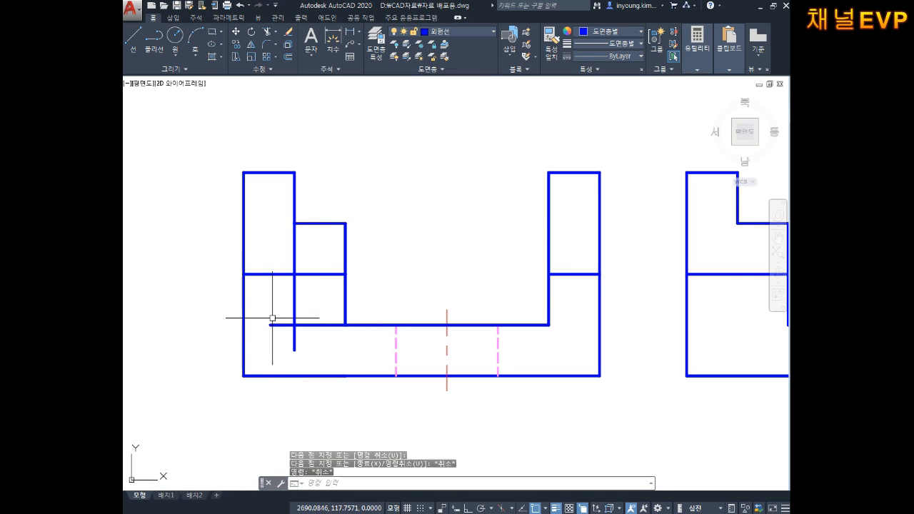
# - Trim the overhanging ends of the new horizontal and vertical lines at their intersection
pyautogui.write('tr')
pyautogui.press('space')
pyautogui.press('space')
pyautogui.click(281, 324)
pyautogui.click(279, 343)
pyautogui.click(305, 343)
pyautogui.press('Escape')
pyautogui.press('Escape')
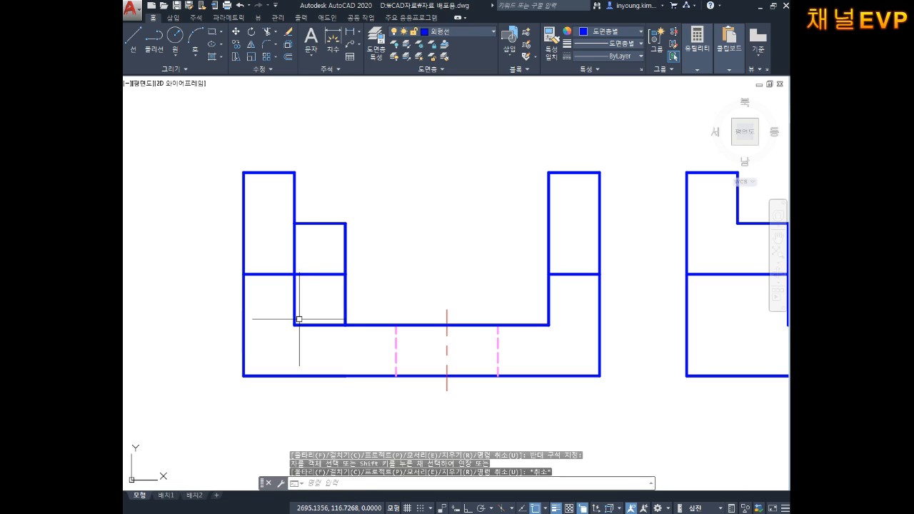
# - Move the left block's new vertical and horizontal inner lines in the original view to the hidden-line layer
pyautogui.click(300, 321)
pyautogui.click(287, 330)
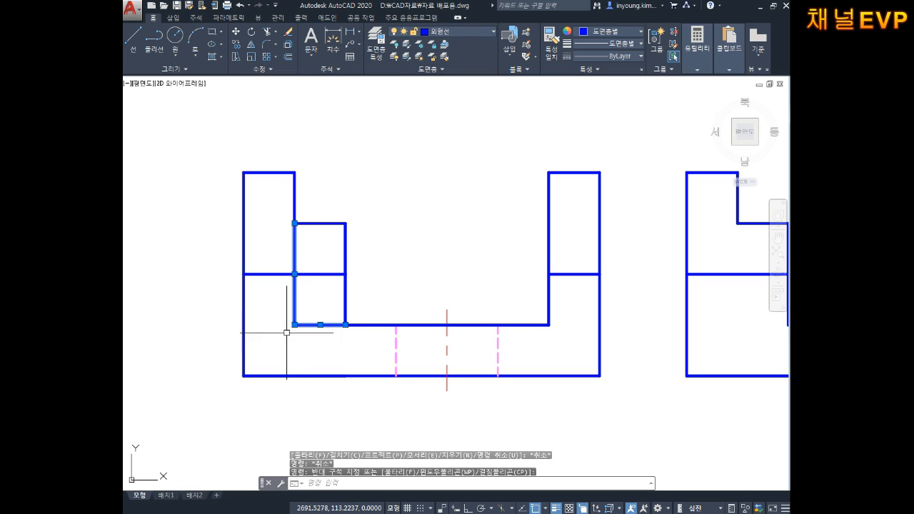
pyautogui.click(457, 31)
pyautogui.click(446, 118)
pyautogui.press('Escape')
pyautogui.press('Escape')
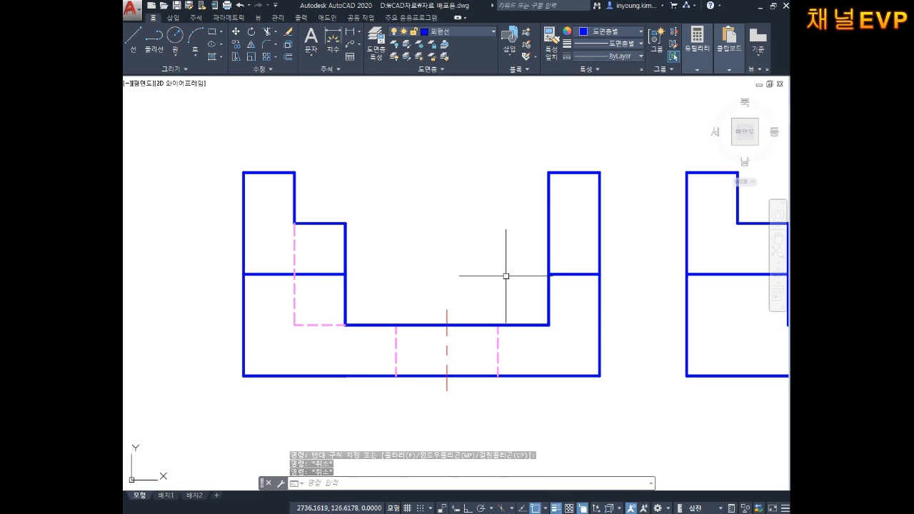
# - Compare the hidden lines of the original view with the partial section of the copied view
pyautogui.moveTo(540, 262)
pyautogui.mouseDown(button='middle')
pyautogui.moveTo(431, 278)
pyautogui.moveTo(502, 287)
pyautogui.moveTo(470, 278)
pyautogui.moveTo(497, 281)
pyautogui.mouseUp(button='middle')
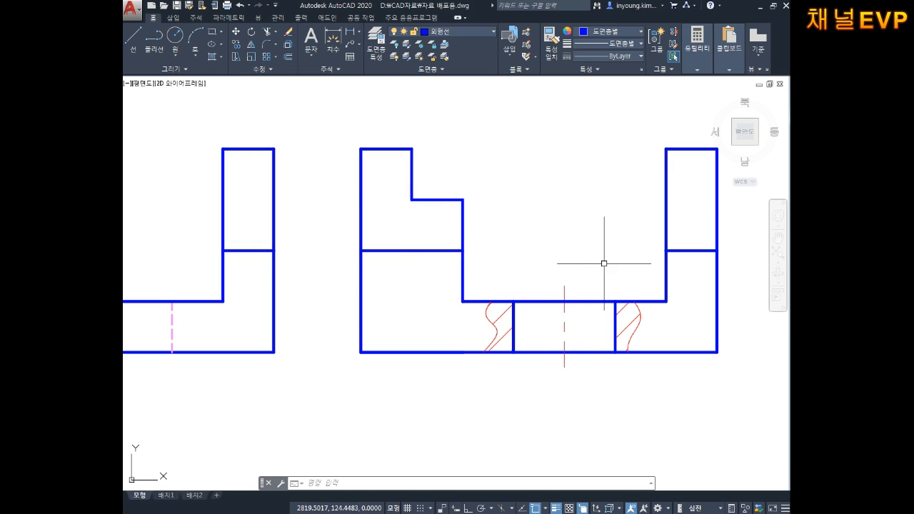
pyautogui.scroll(-2, 774, 273)
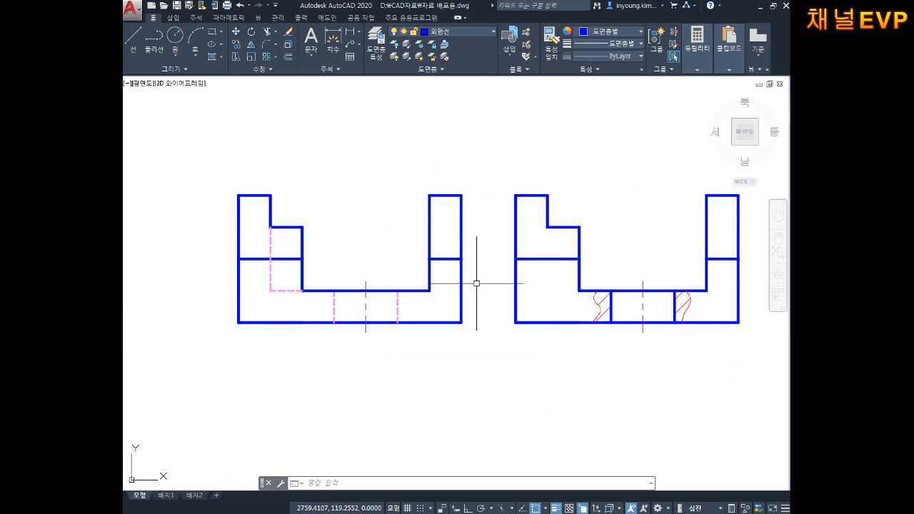
pyautogui.moveTo(472, 286); pyautogui.dragTo(469, 294, button='middle')
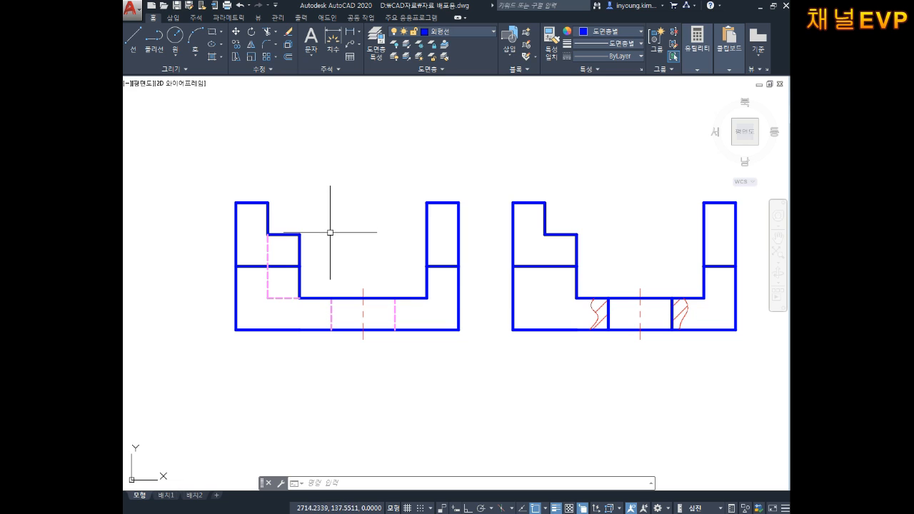
pyautogui.moveTo(457, 239); pyautogui.dragTo(378, 238, button='middle')
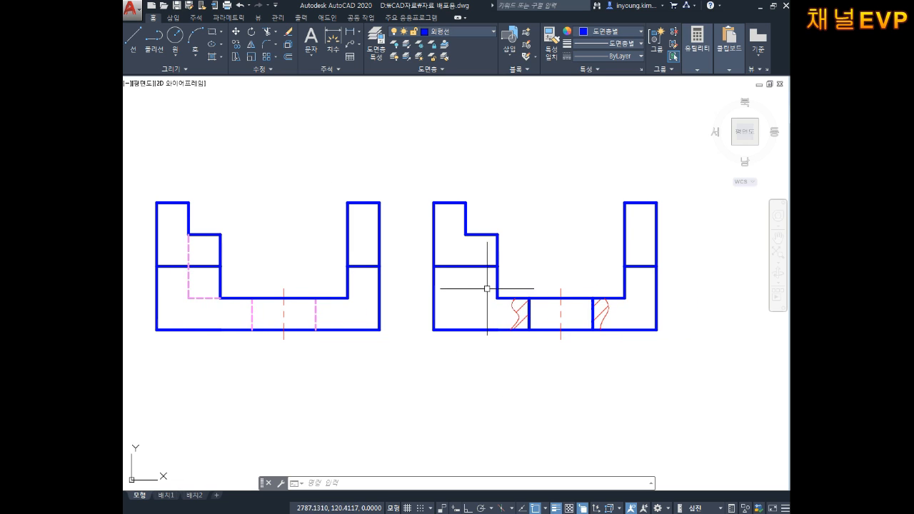
pyautogui.moveTo(497, 290); pyautogui.dragTo(545, 303, button='middle')
pyautogui.moveTo(485, 299); pyautogui.dragTo(507, 295, button='middle')
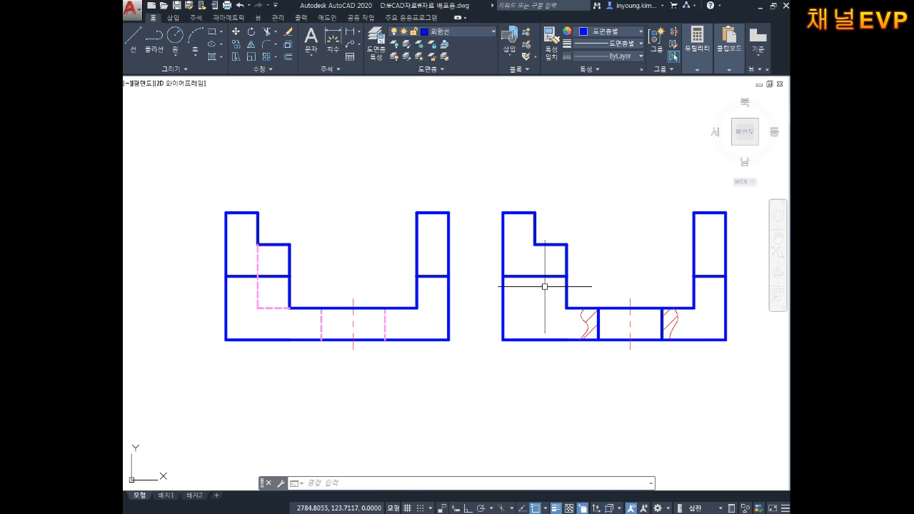
pyautogui.moveTo(510, 294); pyautogui.dragTo(505, 291, button='middle')
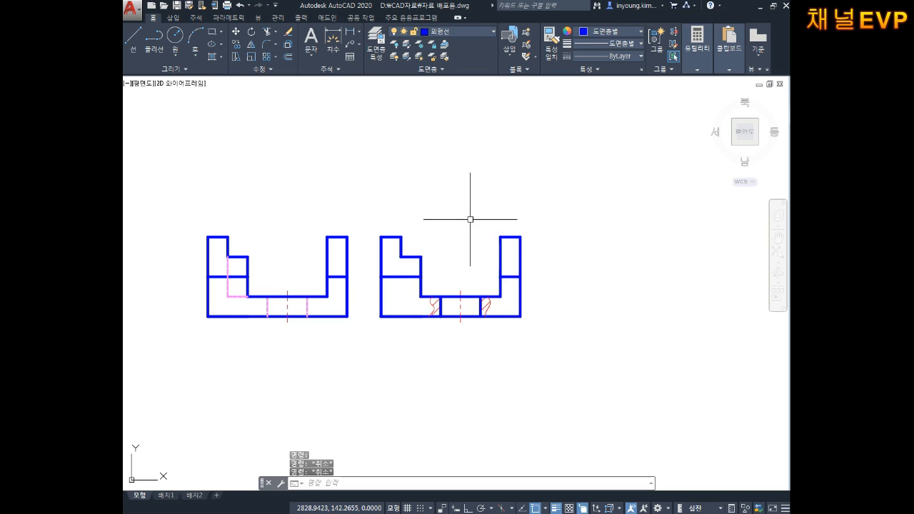
pyautogui.moveTo(360, 214); pyautogui.dragTo(402, 215, button='middle')
pyautogui.scroll(4, 378, 239)
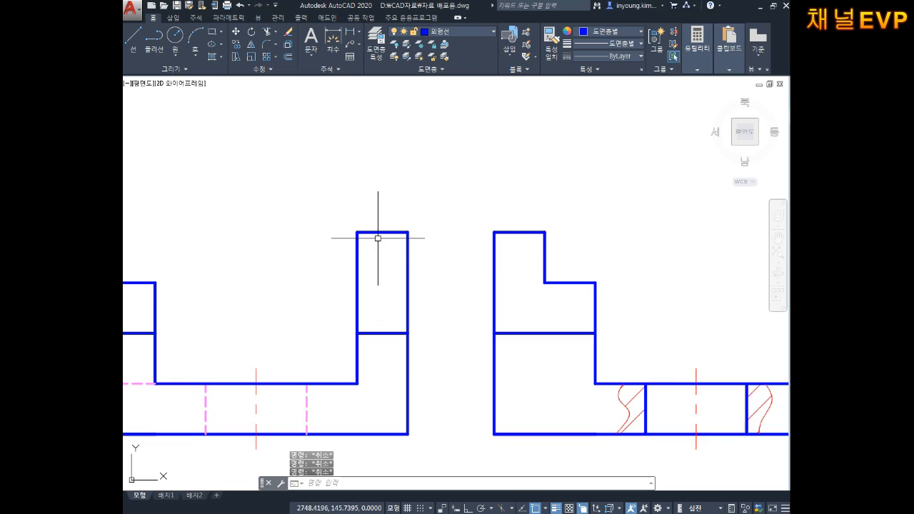
pyautogui.moveTo(319, 292); pyautogui.dragTo(405, 238, button='middle')
pyautogui.moveTo(357, 256); pyautogui.dragTo(381, 240, button='middle')
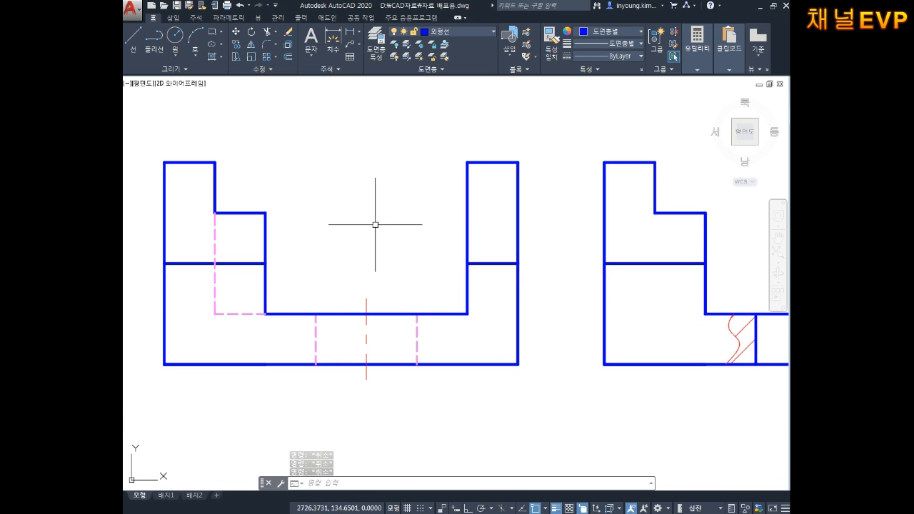
pyautogui.scroll(-4, 232, 225)
pyautogui.scroll(2, 474, 257)
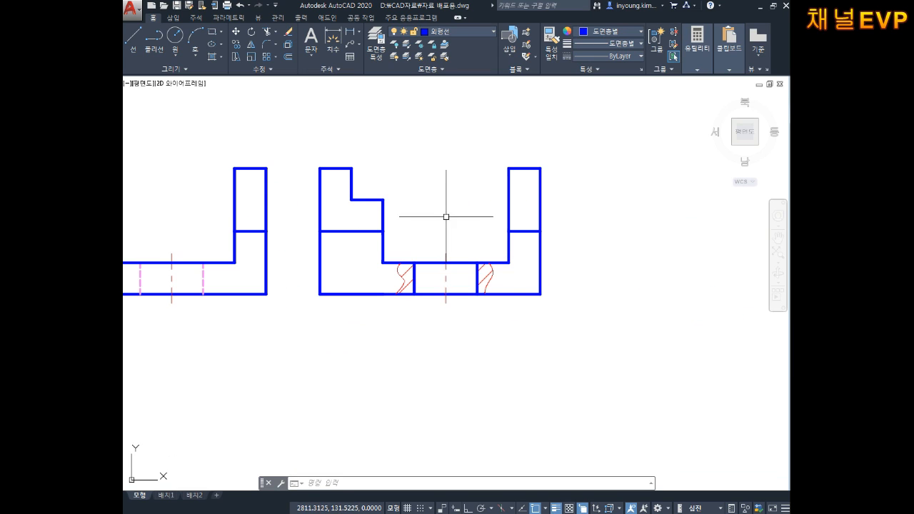
# - Draw vertical construction lines through the copied view's left block corners, step corner, right block corners and hole centre
pyautogui.moveTo(485, 219); pyautogui.dragTo(489, 267, button='middle')
pyautogui.press('Escape')
pyautogui.press('Escape')
pyautogui.press('Escape')
pyautogui.moveTo(446, 237)
pyautogui.mouseDown(button='middle')
pyautogui.moveTo(457, 257)
pyautogui.moveTo(467, 244)
pyautogui.mouseUp(button='middle')
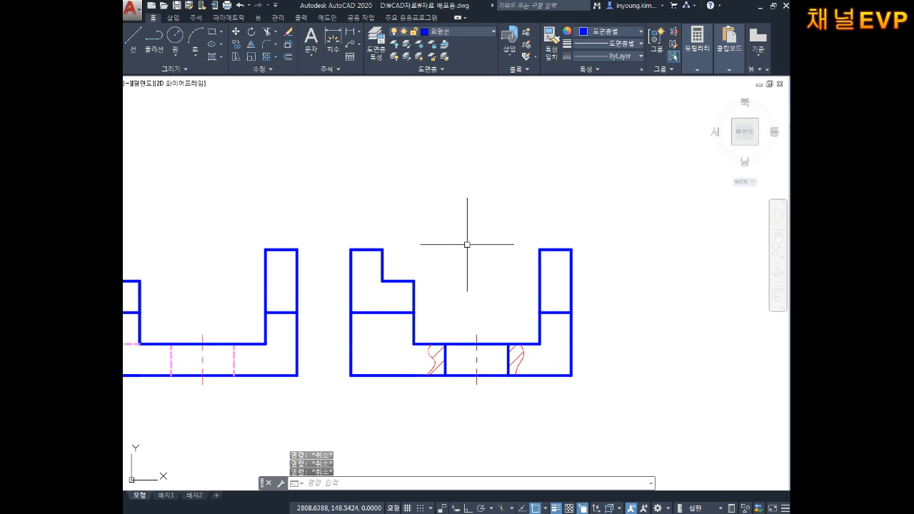
pyautogui.write('xl')
pyautogui.press('Return')
pyautogui.write('v')
pyautogui.press('Return')
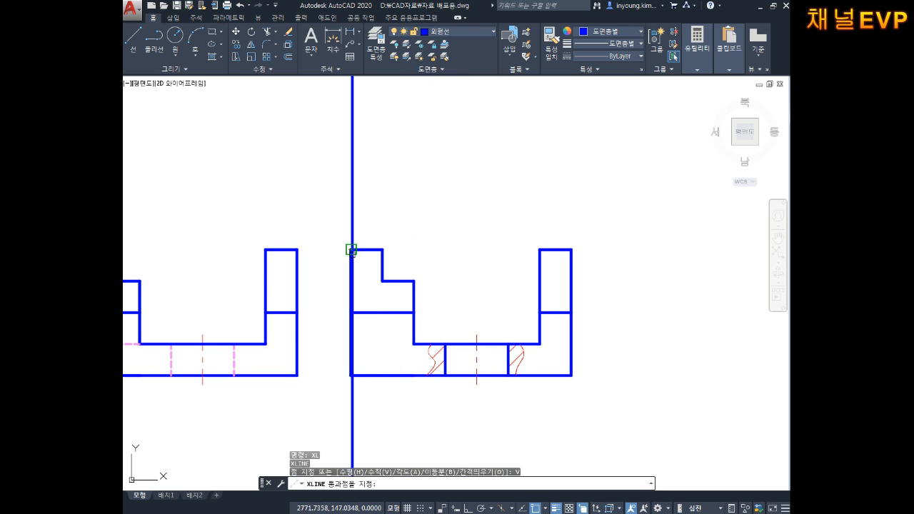
pyautogui.click(351, 250)
pyautogui.click(382, 249)
pyautogui.click(413, 280)
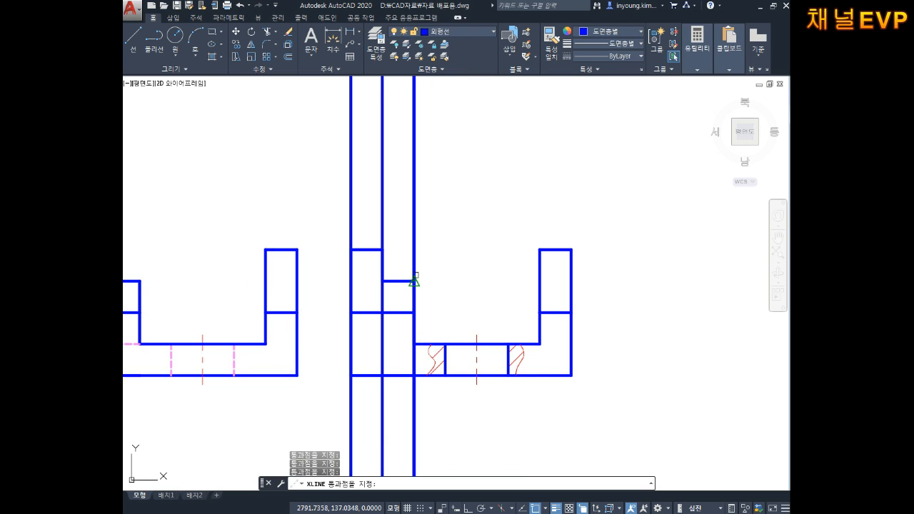
pyautogui.click(539, 250)
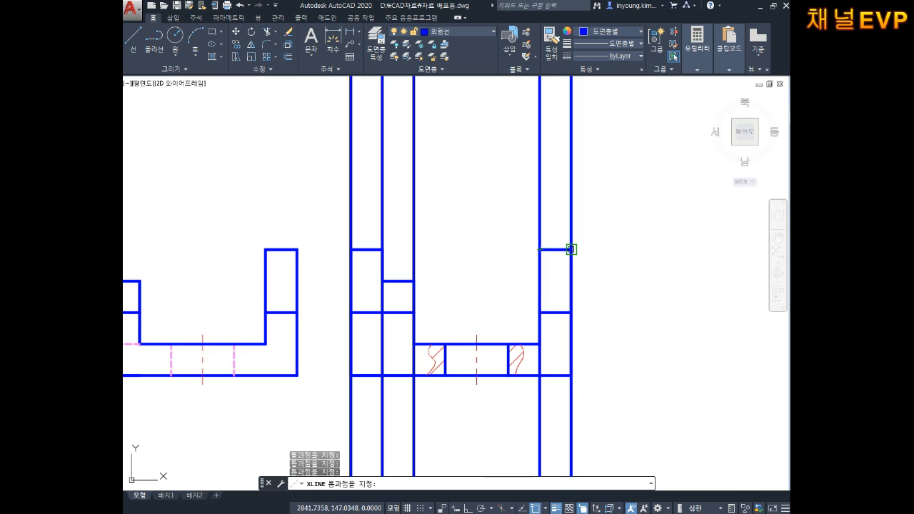
pyautogui.click(571, 250)
pyautogui.click(476, 343)
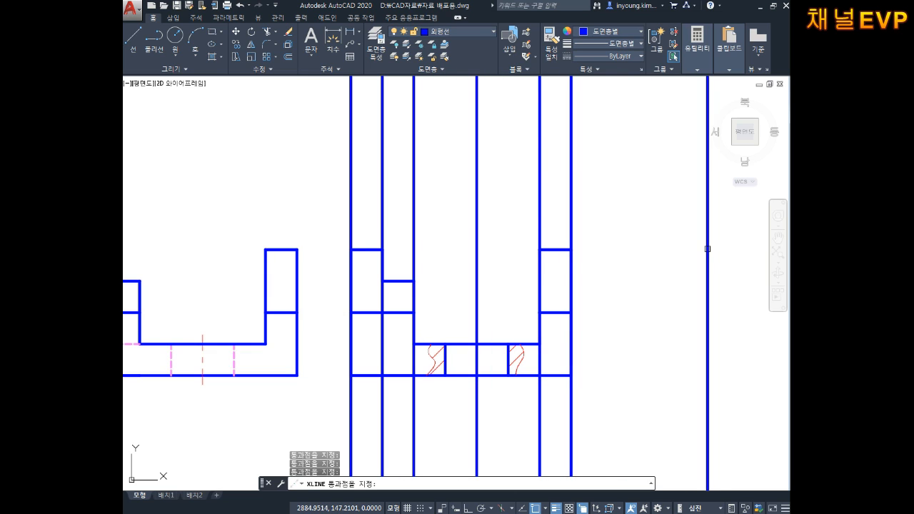
pyautogui.press('Escape')
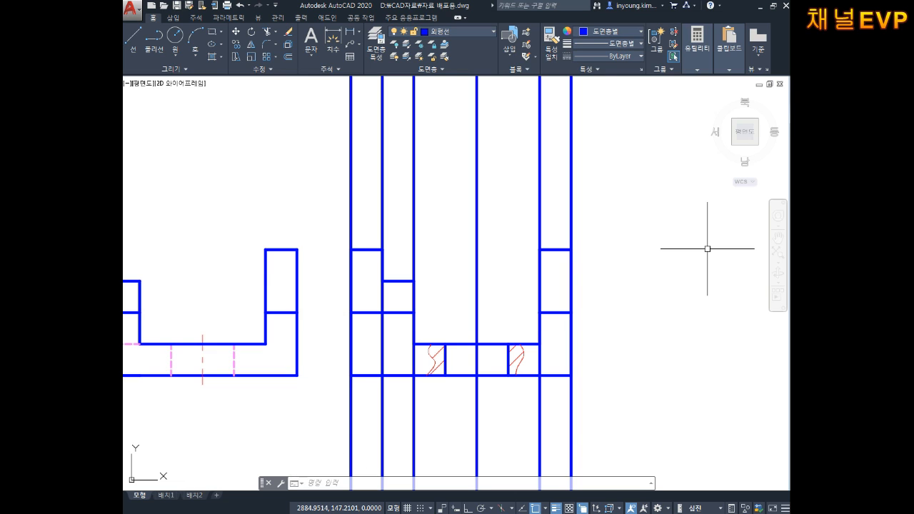
# - Draw a horizontal line above the copied view, crossing all six vertical construction lines, with ortho mode on
pyautogui.scroll(-3, 564, 271)
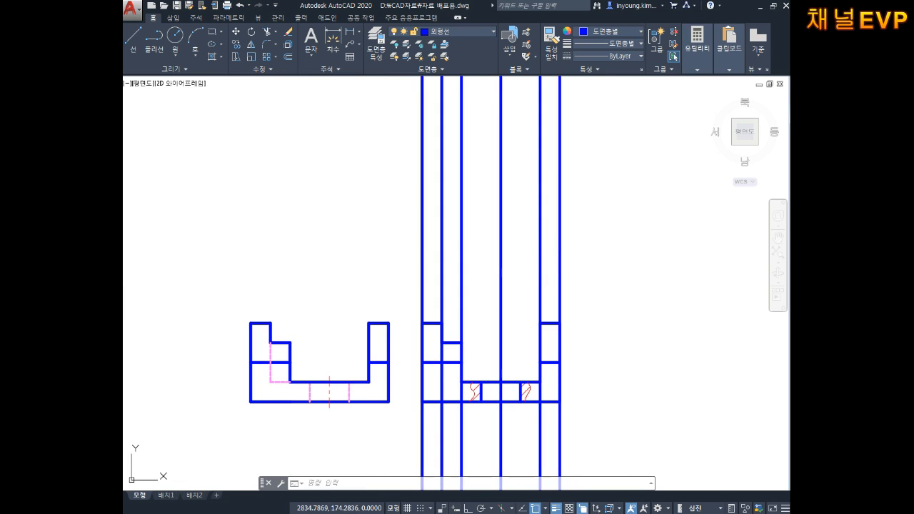
pyautogui.press('Escape')
pyautogui.press('Escape')
pyautogui.press('Escape')
pyautogui.write('l')
pyautogui.press('Return')
pyautogui.click(407, 243)
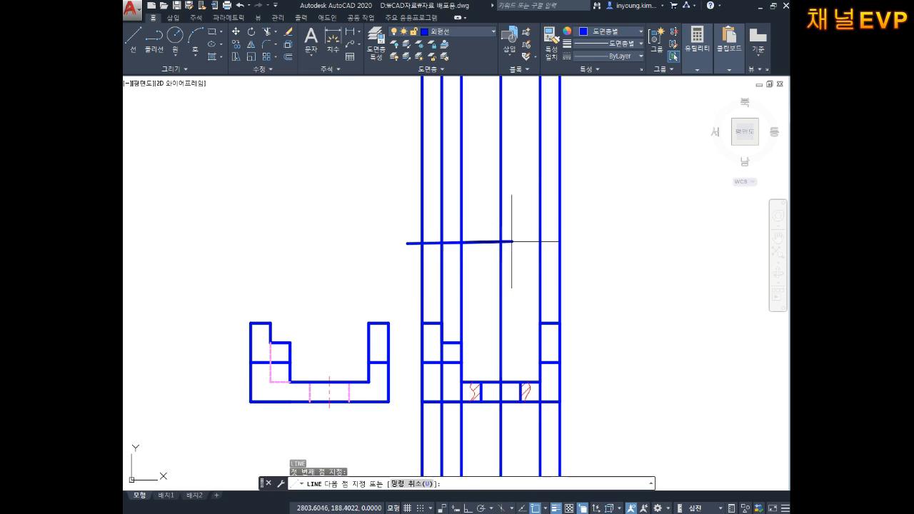
pyautogui.press('F8')
pyautogui.click(608, 244)
pyautogui.press('Escape')
pyautogui.press('Escape')
pyautogui.press('Escape')
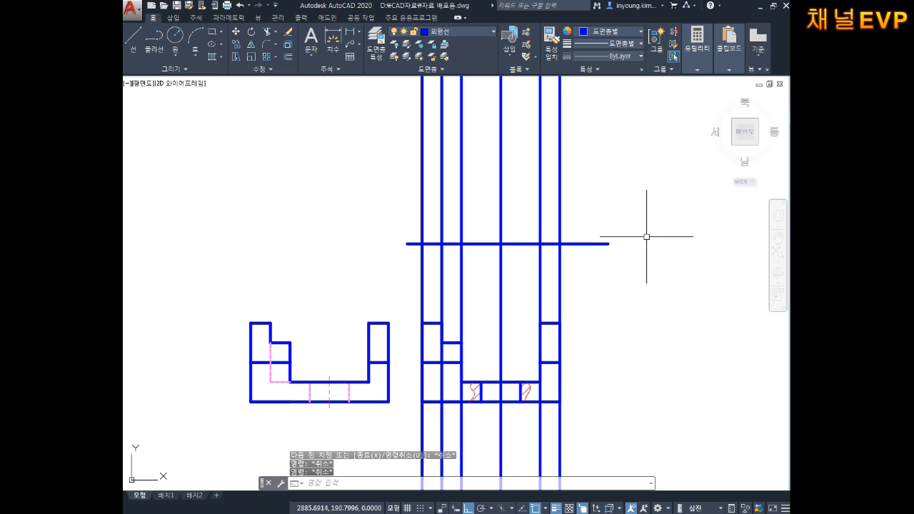
# - Offset the horizontal line upward by 40
pyautogui.write('o')
pyautogui.press('Return')
pyautogui.write('40')
pyautogui.press('Return')
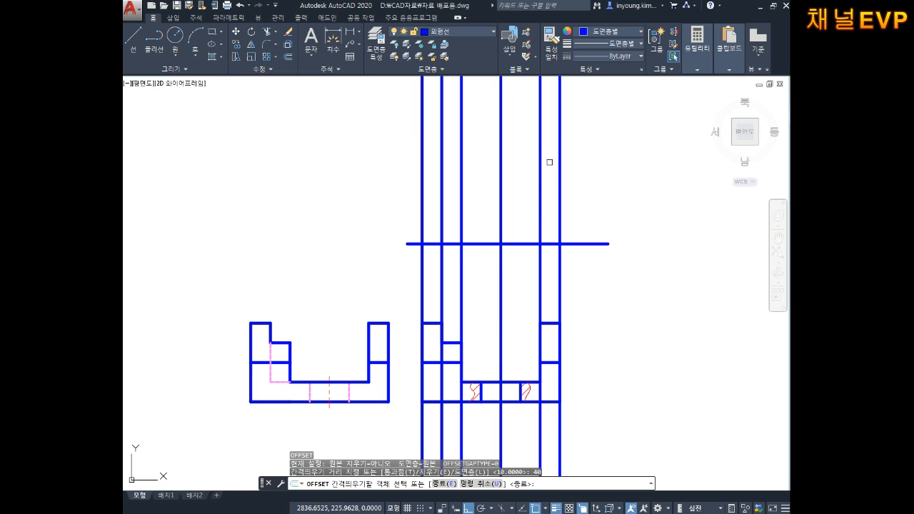
pyautogui.click(578, 243)
pyautogui.click(581, 164)
pyautogui.moveTo(598, 214); pyautogui.dragTo(608, 204, button='middle')
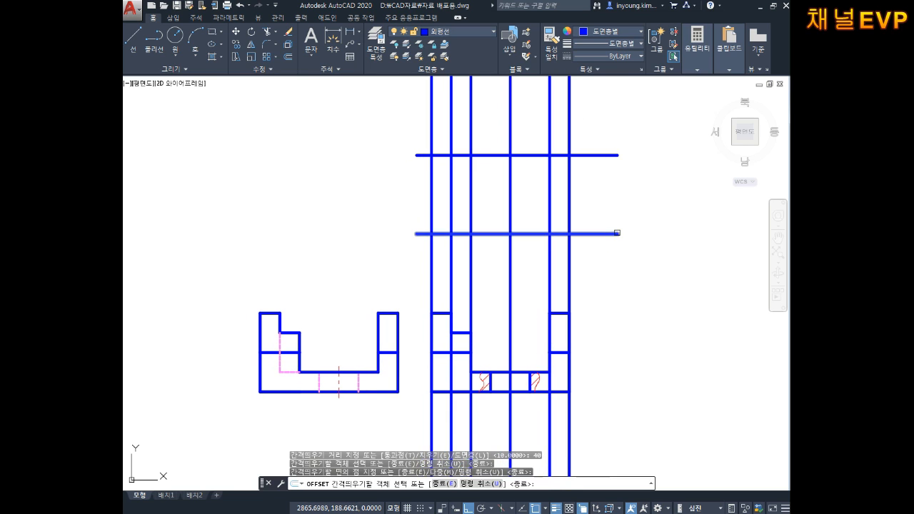
pyautogui.press('Escape')
pyautogui.press('Escape')
# - Trim the vertical construction lines below and above the two horizontal lines
pyautogui.write('tr')
pyautogui.press('Return')
pyautogui.press('Return')
pyautogui.press('Escape')
pyautogui.press('Escape')
pyautogui.press('Return')
pyautogui.press('Return')
pyautogui.click(627, 255)
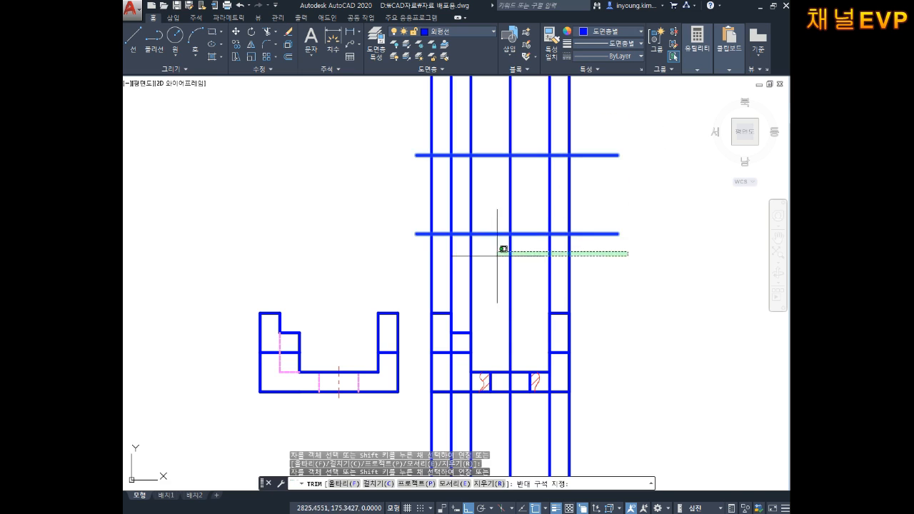
pyautogui.click(434, 252)
pyautogui.moveTo(434, 253); pyautogui.dragTo(450, 294, button='middle')
pyautogui.click(673, 136)
pyautogui.click(408, 146)
pyautogui.press('Escape')
pyautogui.press('Escape')
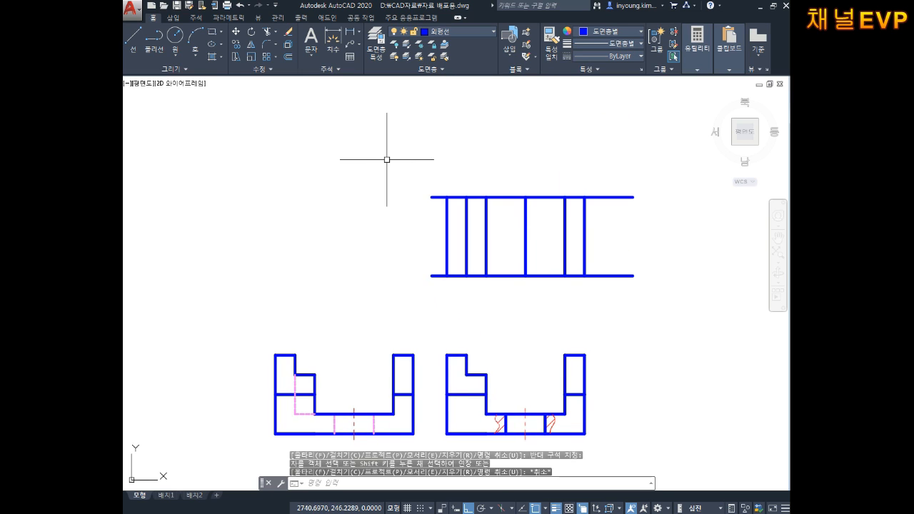
# - Trim both horizontal lines' overhanging ends at the outermost vertical lines to close the top view's rectangle
pyautogui.press('Return')
pyautogui.press('Return')
pyautogui.click(633, 177)
pyautogui.click(613, 305)
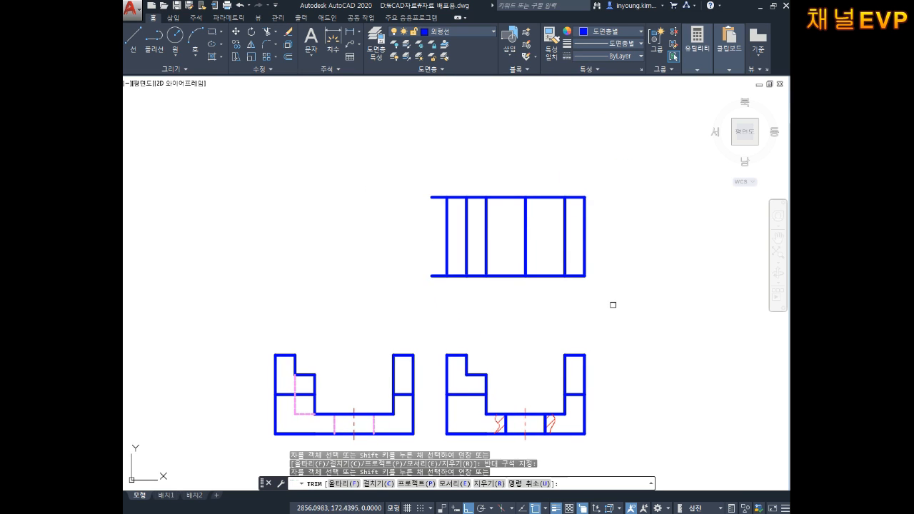
pyautogui.click(436, 188)
pyautogui.click(427, 284)
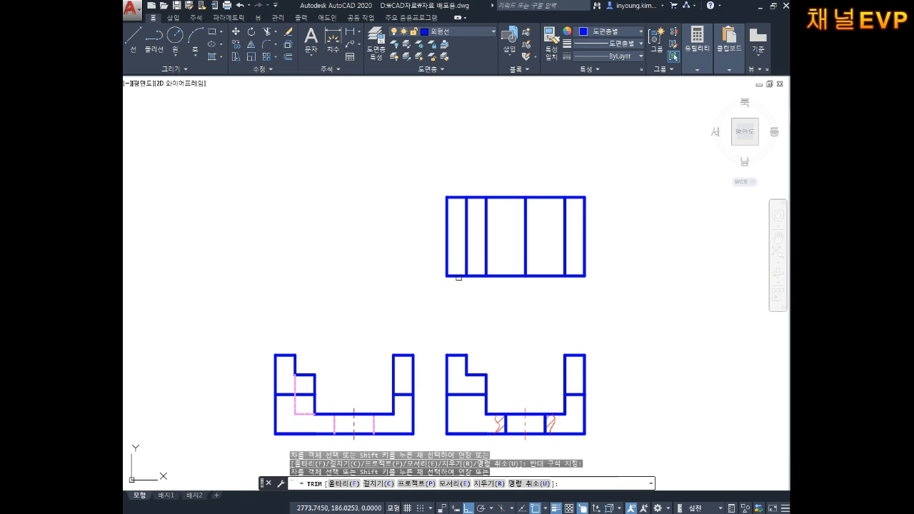
pyautogui.press('Escape')
pyautogui.press('Escape')
pyautogui.moveTo(475, 255); pyautogui.dragTo(464, 241, button='middle')
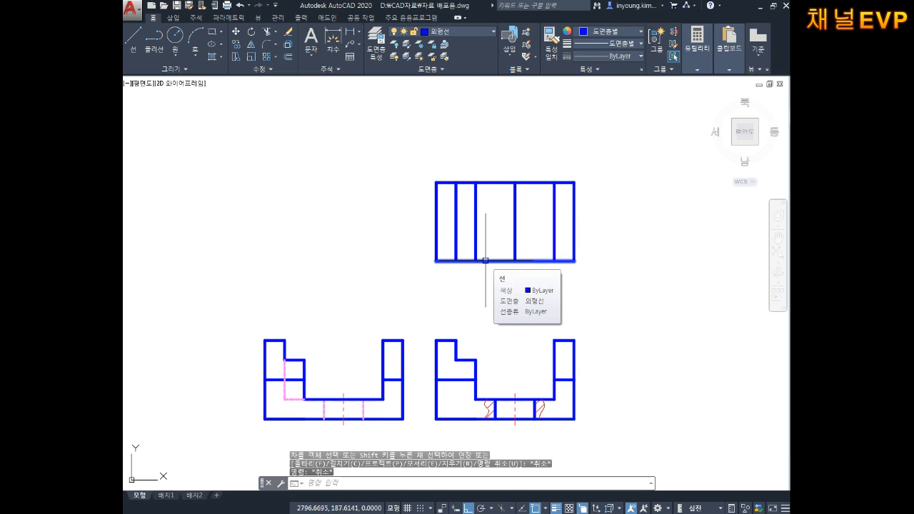
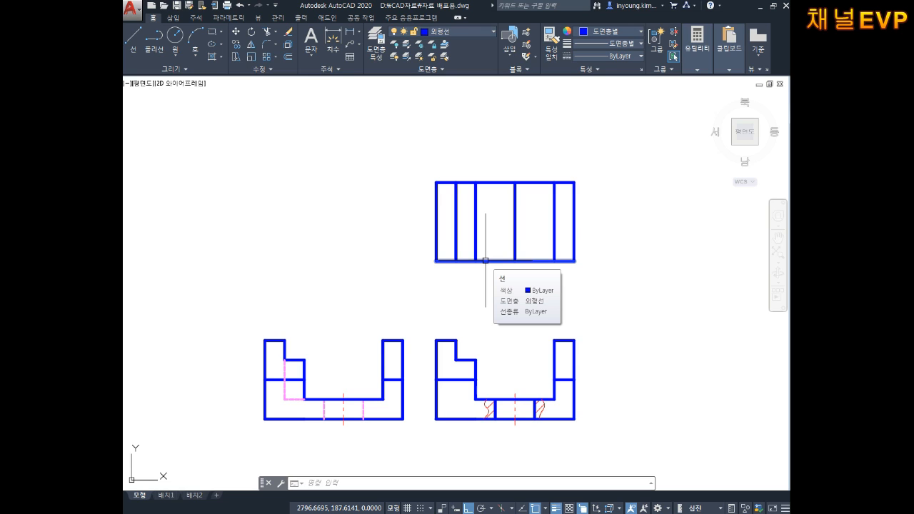
# - Offset the top view's upper edge downward by 20
pyautogui.write('o')
pyautogui.press('Return')
pyautogui.write('20')
pyautogui.press('Return')
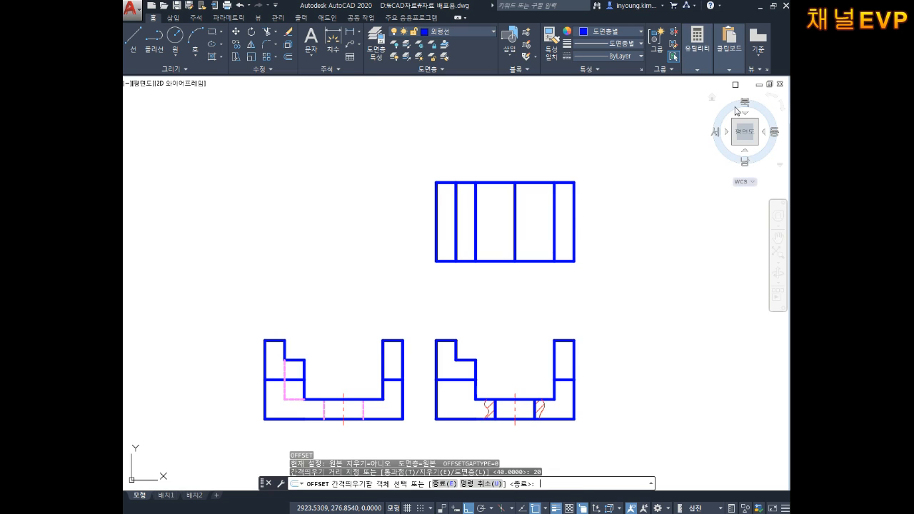
pyautogui.scroll(2, 498, 165)
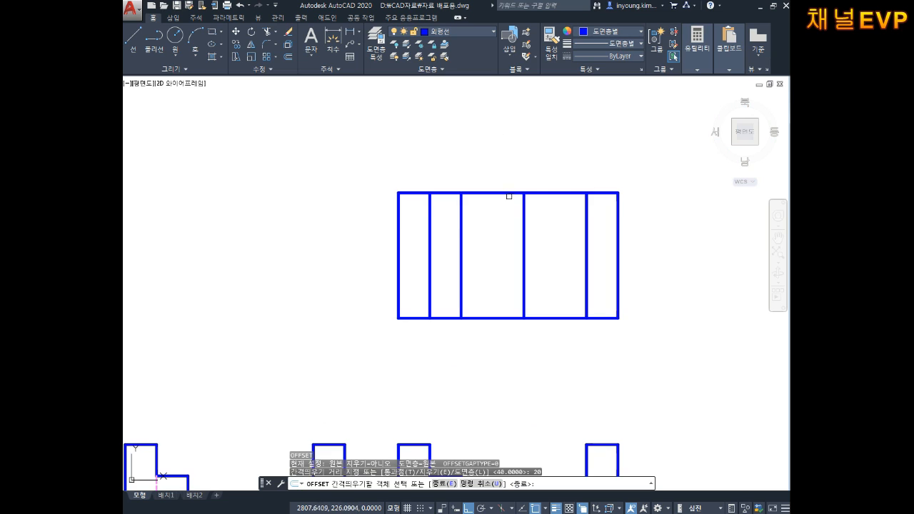
pyautogui.click(500, 192)
pyautogui.click(510, 243)
pyautogui.press('Escape')
pyautogui.press('Escape')
pyautogui.press('Escape')
pyautogui.press('Escape')
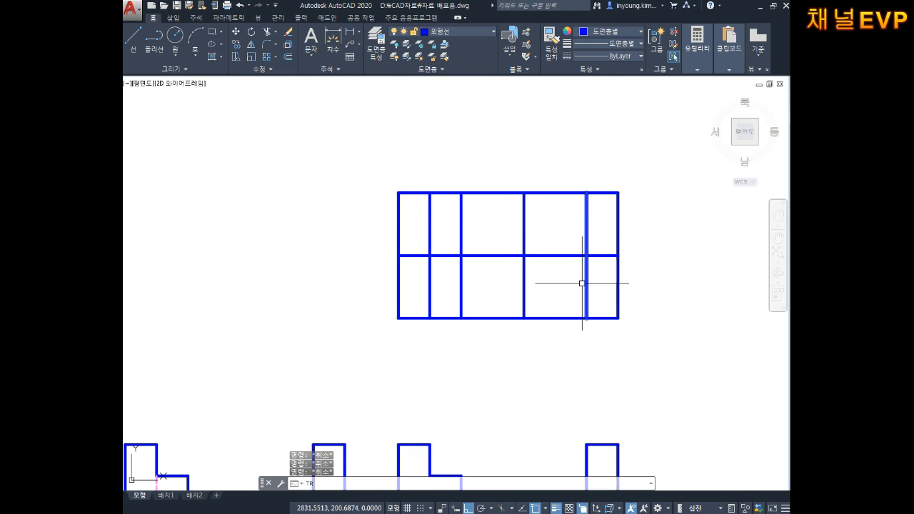
# - Trim the top view's middle horizontal line between the second and third verticals and between the centre and right block lines
pyautogui.write('tr')
pyautogui.press('space')
pyautogui.press('space')
pyautogui.click(440, 254)
pyautogui.click(554, 255)
pyautogui.press('Escape')
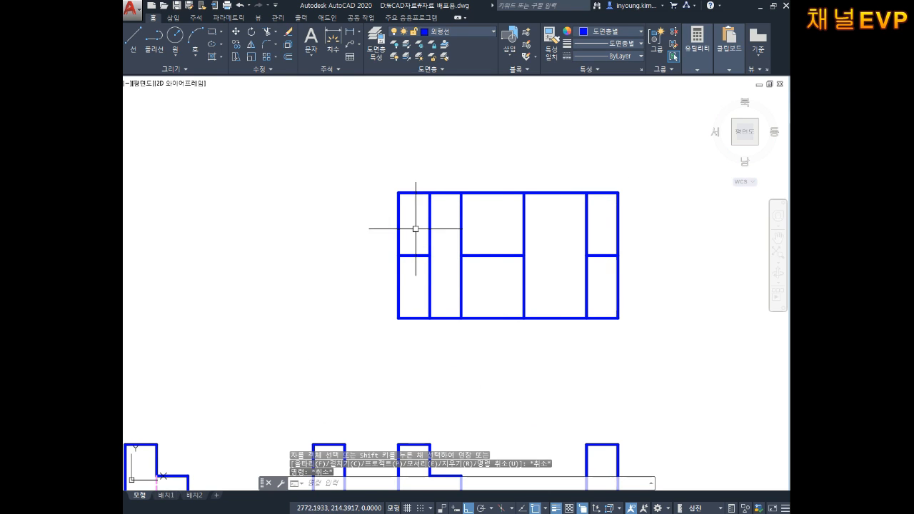
pyautogui.press('Escape')
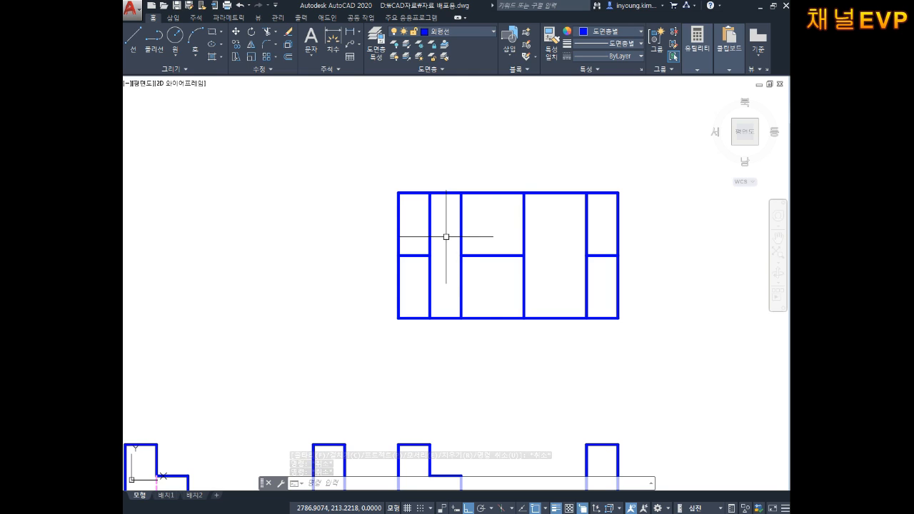
# - Offset the top view's lower edge upward by 10
pyautogui.write('o')
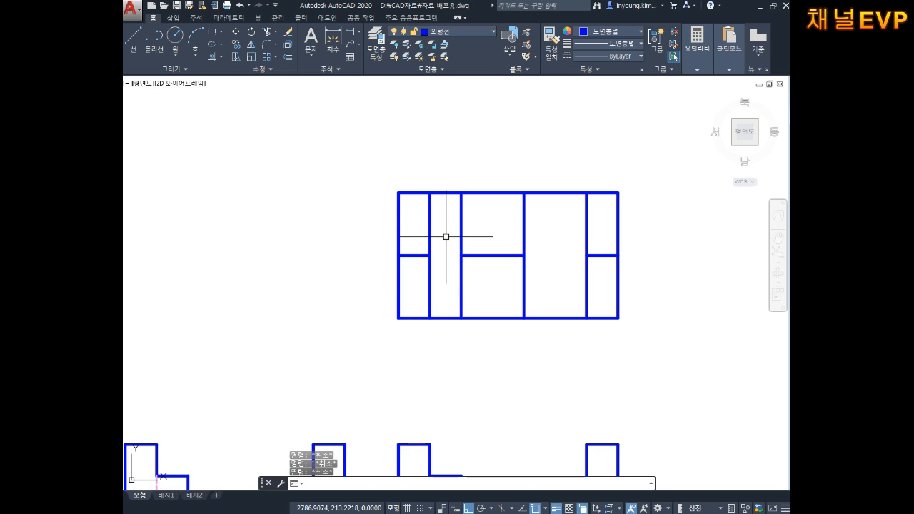
pyautogui.press('Return')
pyautogui.write('10')
pyautogui.press('Return')
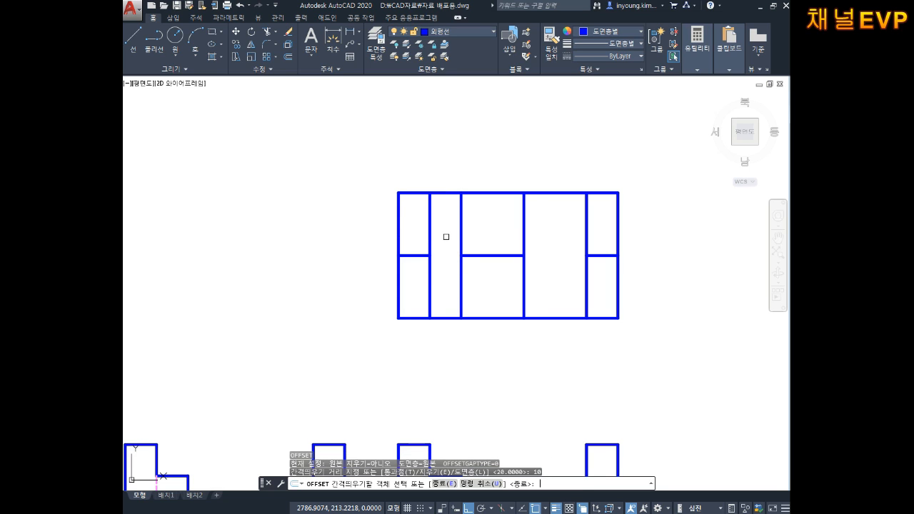
pyautogui.click(412, 321)
pyautogui.click(469, 280)
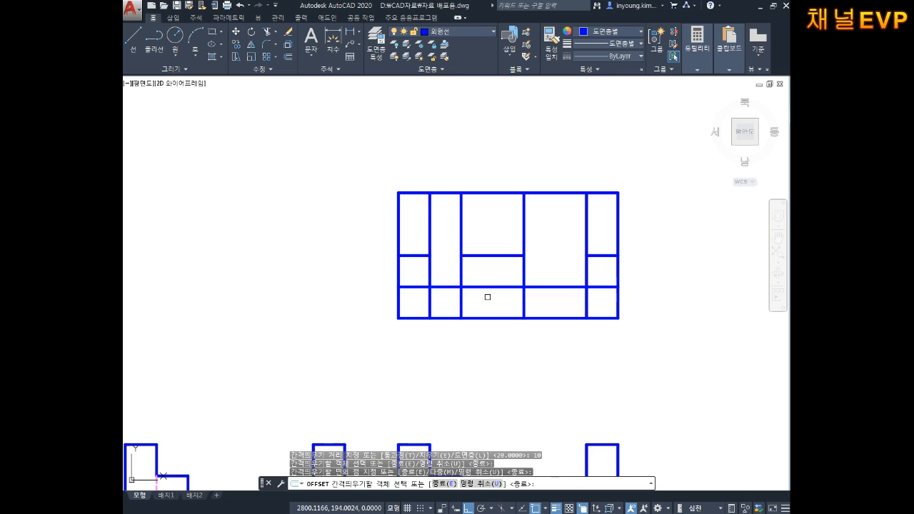
pyautogui.press('Escape')
pyautogui.press('Escape')
pyautogui.press('Escape')
pyautogui.press('Escape')
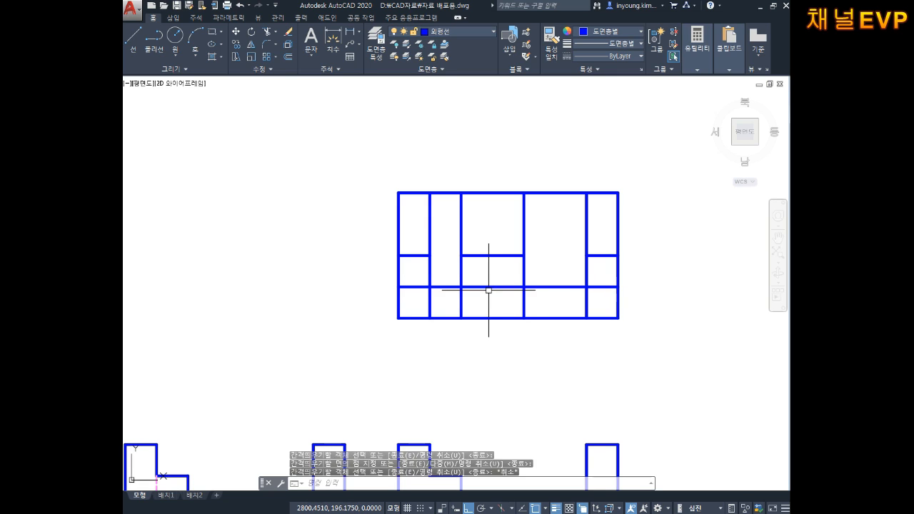
# - Trim the top view's third vertical line from the upper edge down to the new offset line
pyautogui.write('tr')
pyautogui.press('Return')
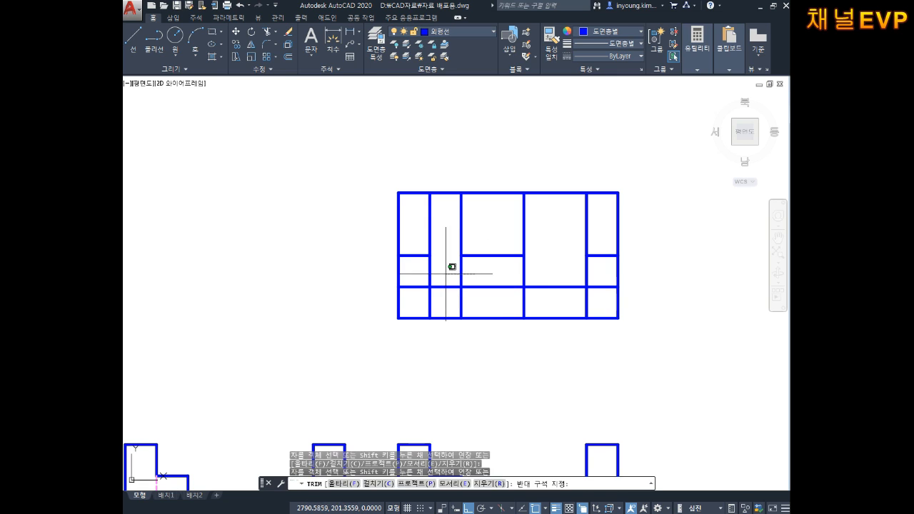
pyautogui.click(462, 236)
pyautogui.click(460, 267)
pyautogui.press('Escape')
pyautogui.press('Escape')
pyautogui.press('Escape')
pyautogui.press('Escape')
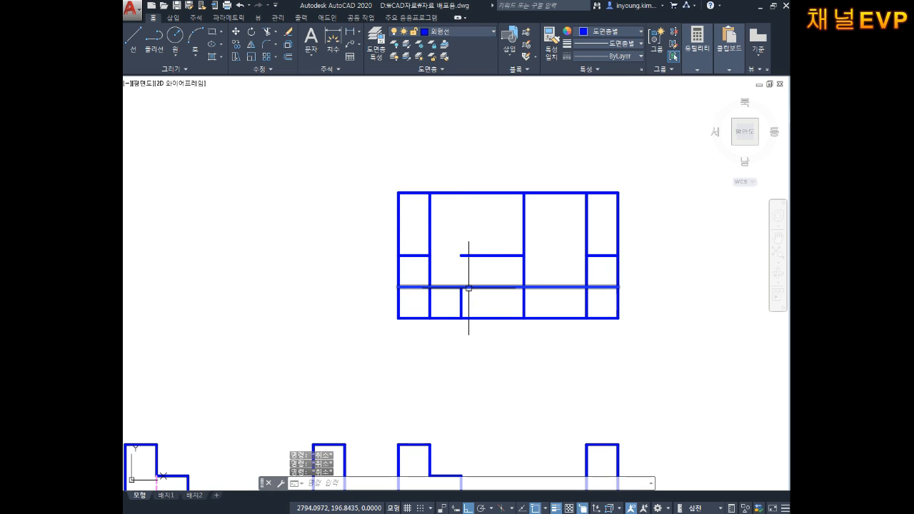
# - Trim the offset line inside the left block and the second vertical below that line to form the step's corner
pyautogui.write('tr')
pyautogui.press('Return')
pyautogui.click(414, 286)
pyautogui.click(428, 300)
pyautogui.press('Escape')
pyautogui.moveTo(431, 234); pyautogui.dragTo(418, 245, button='middle')
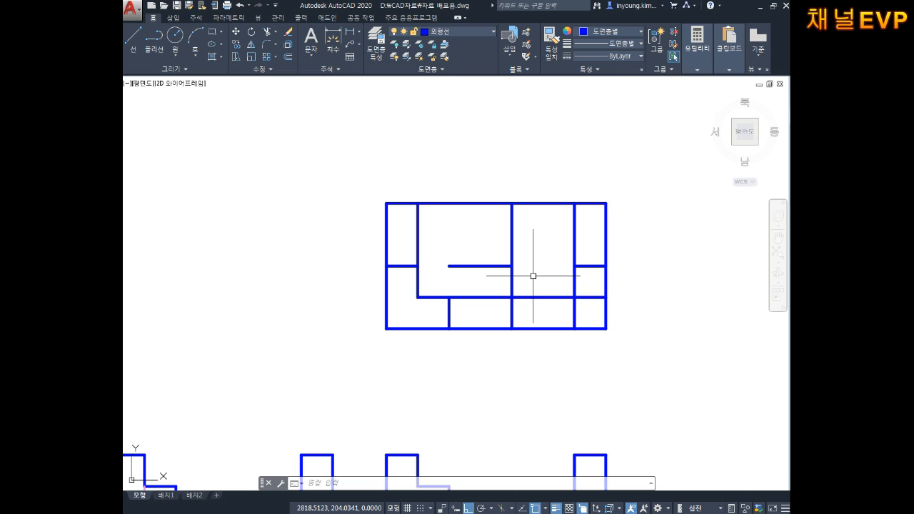
pyautogui.press('Escape')
pyautogui.press('Escape')
pyautogui.press('Escape')
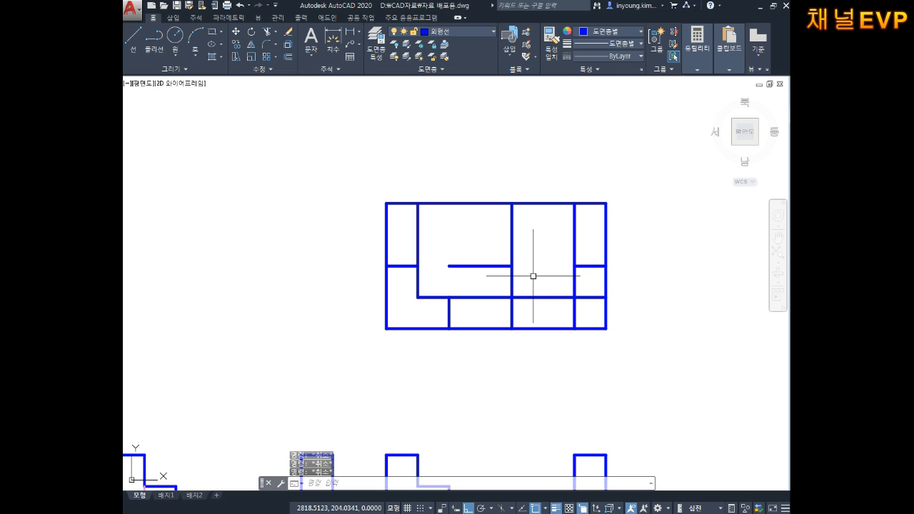
# - Trim the offset line between the third vertical and the right block's inner edge
pyautogui.write('tr')
pyautogui.press('space')
pyautogui.click(487, 293)
pyautogui.click(479, 305)
pyautogui.press('Escape')
pyautogui.press('Escape')
pyautogui.write('tr')
pyautogui.press('space')
pyautogui.press('space')
pyautogui.click(491, 291)
pyautogui.click(483, 304)
pyautogui.click(543, 287)
pyautogui.click(532, 302)
pyautogui.press('Escape')
pyautogui.press('Escape')
# - Draw a circle of radius 10 centred where the middle horizontal line meets the central vertical line
pyautogui.write('c')
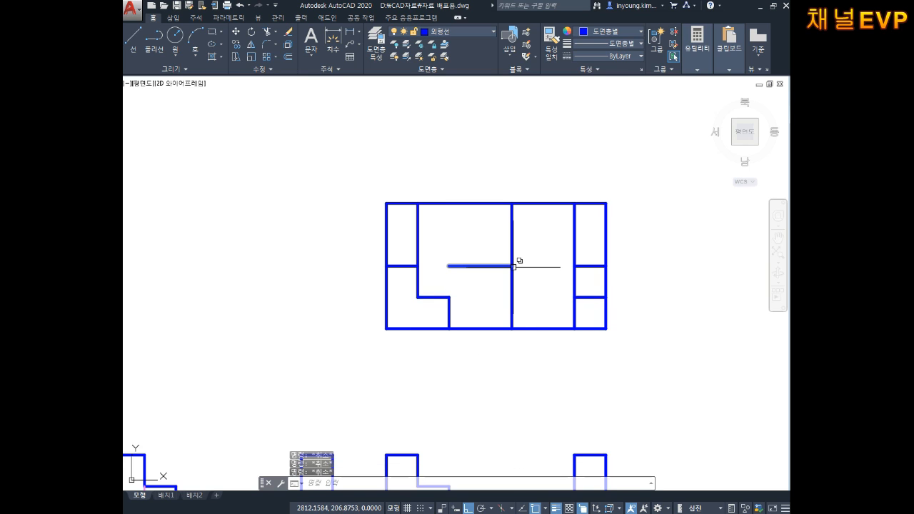
pyautogui.press('space')
pyautogui.click(511, 266)
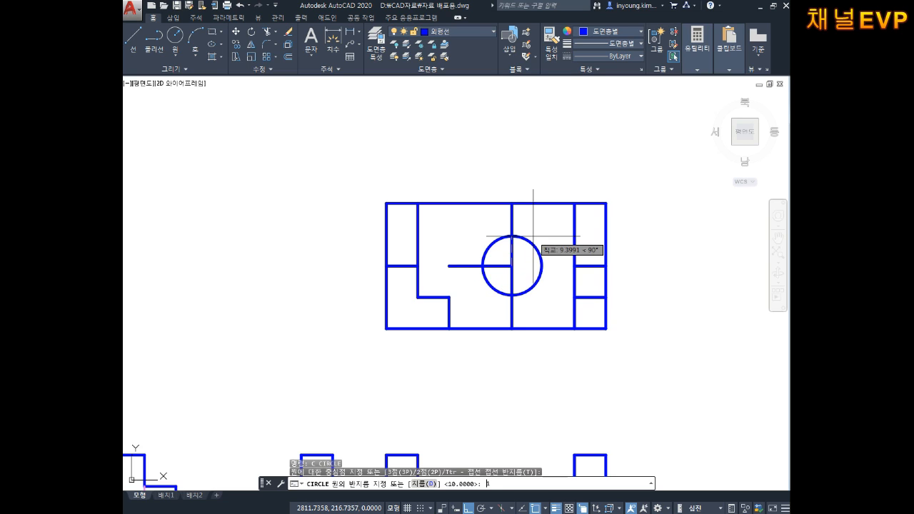
pyautogui.write('10')
pyautogui.press('Return')
pyautogui.press('Escape')
pyautogui.press('Escape')
pyautogui.press('Escape')
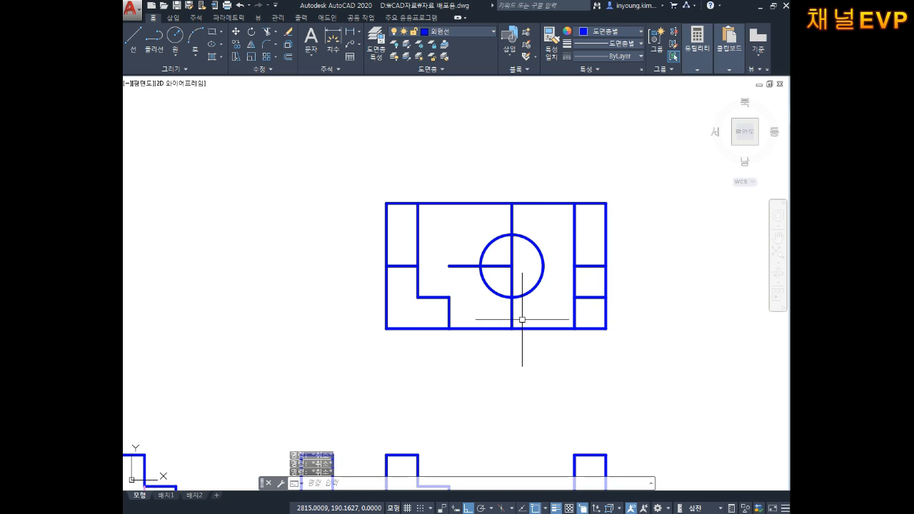
# - Delete the leftover lower horizontal segment inside the top view's right block
pyautogui.click(588, 294)
pyautogui.click(591, 308)
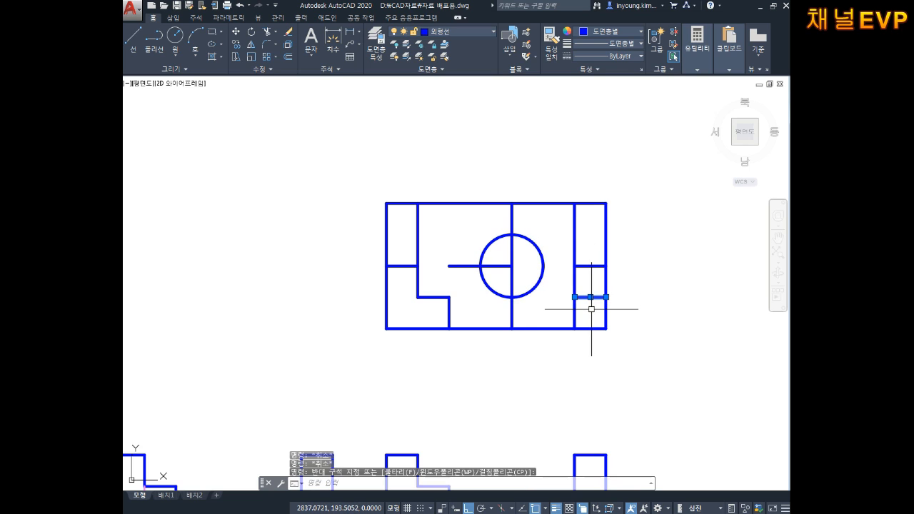
pyautogui.press('Delete')
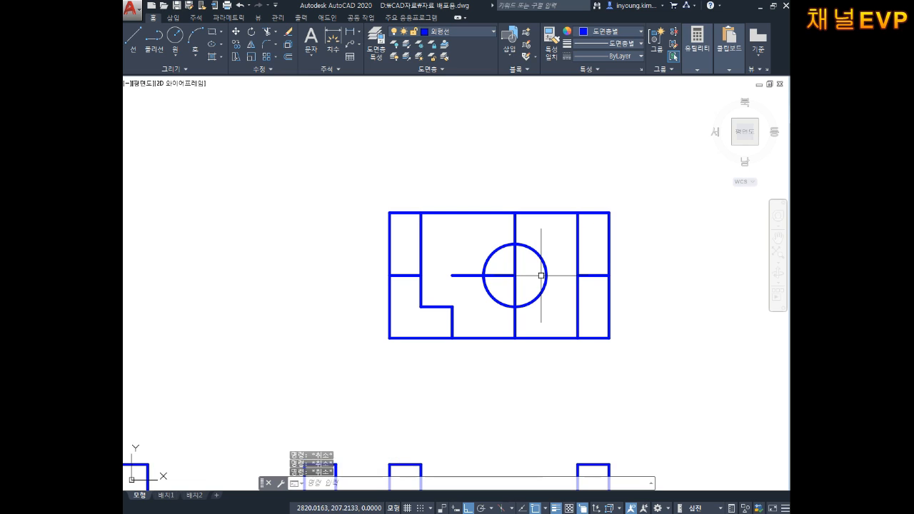
# - Extend the middle horizontal line through the circle's centre to the circle's far side
pyautogui.write('ex')
pyautogui.press('Return')
pyautogui.click(510, 269)
pyautogui.click(506, 273)
pyautogui.click(507, 274)
pyautogui.press('Return')
# - Trim the central vertical and middle horizontal lines outside the circle, leaving only the cross inside it
pyautogui.write('tr')
pyautogui.press('Return')
pyautogui.press('Return')
pyautogui.click(515, 227)
pyautogui.click(466, 275)
pyautogui.click(534, 316)
pyautogui.click(502, 324)
pyautogui.press('Escape')
pyautogui.press('Escape')
# - Move the two crossing lines inside the circle to the 중심선 layer
pyautogui.click(528, 261)
pyautogui.click(507, 279)
pyautogui.click(452, 33)
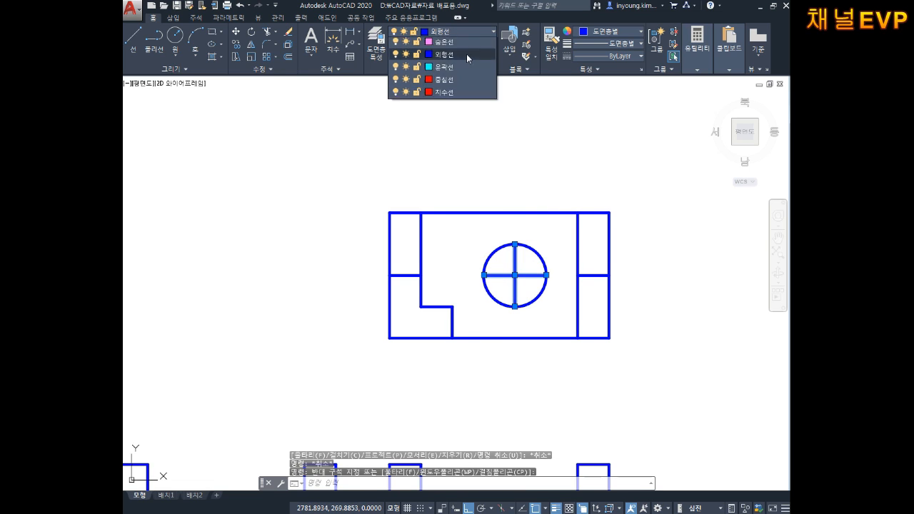
pyautogui.click(447, 147)
pyautogui.press('Escape')
pyautogui.press('Escape')
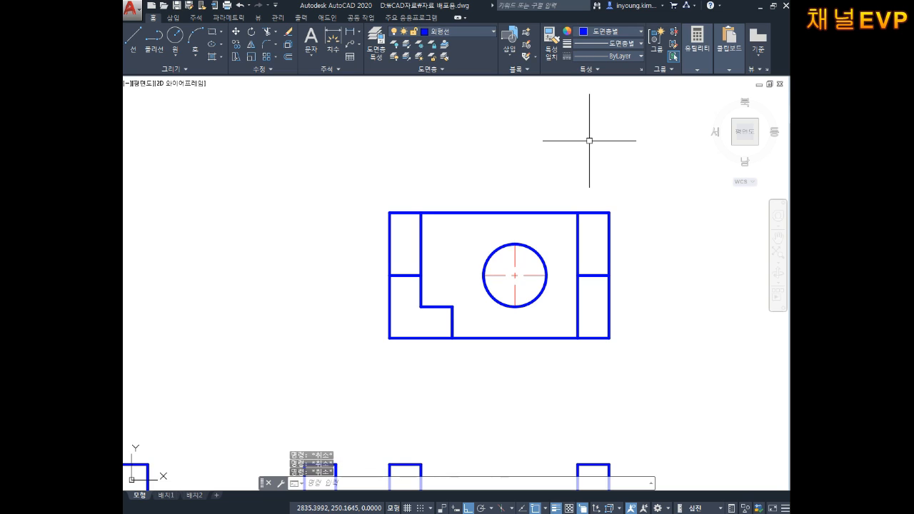
# - Lengthen both ends of the circle's two centre lines by an increment of 3
pyautogui.write('LEN')
pyautogui.press('Return')
pyautogui.write('DE')
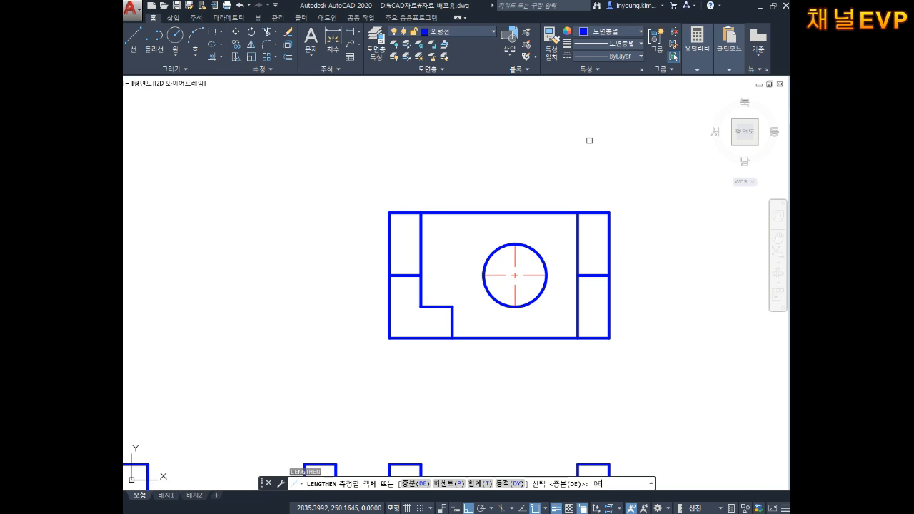
pyautogui.press('Return')
pyautogui.press('Return')
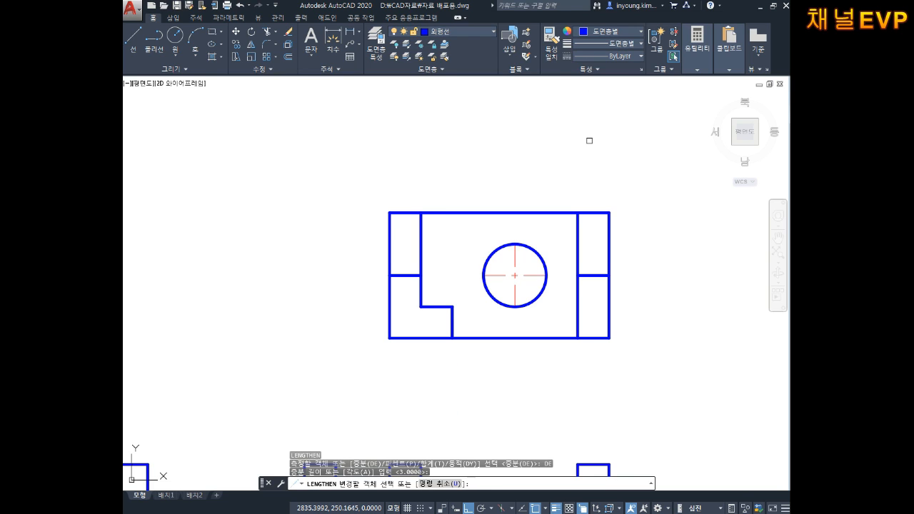
pyautogui.click(517, 265)
pyautogui.click(496, 275)
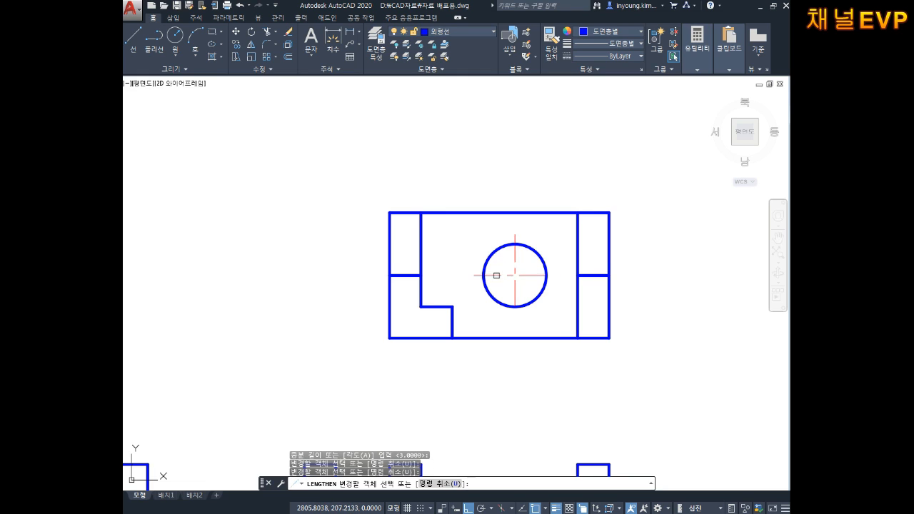
pyautogui.click(518, 292)
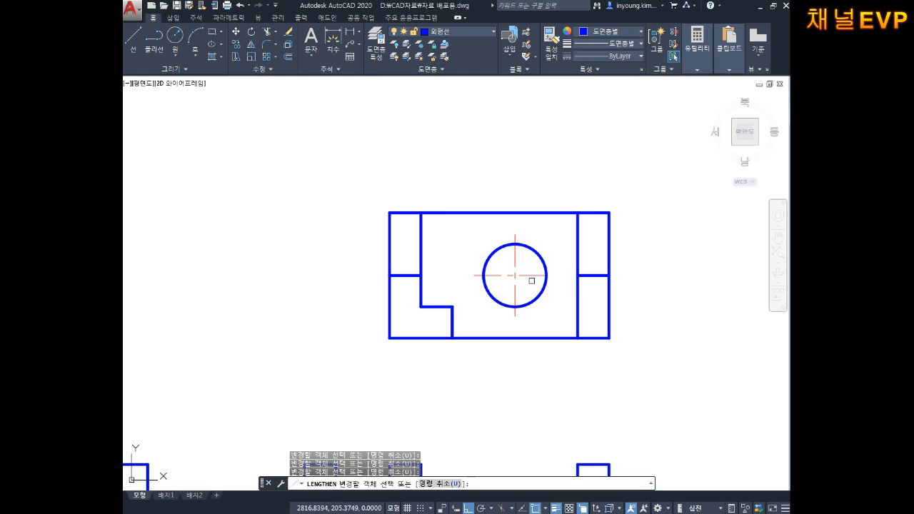
pyautogui.press('Escape')
# - Compare the top view with the partial-section front view below it
pyautogui.moveTo(610, 298); pyautogui.dragTo(583, 284, button='middle')
pyautogui.press('Escape')
pyautogui.press('Escape')
pyautogui.moveTo(658, 291)
pyautogui.mouseDown(button='middle')
pyautogui.moveTo(660, 300)
pyautogui.moveTo(604, 190)
pyautogui.moveTo(597, 228)
pyautogui.moveTo(549, 249)
pyautogui.moveTo(555, 256)
pyautogui.moveTo(557, 245)
pyautogui.mouseUp(button='middle')
pyautogui.scroll(-4, 604, 201)
pyautogui.scroll(2, 550, 249)
pyautogui.scroll(2, 522, 367)
pyautogui.moveTo(522, 367)
pyautogui.mouseDown(button='middle')
pyautogui.moveTo(607, 373)
pyautogui.moveTo(544, 328)
pyautogui.mouseUp(button='middle')
pyautogui.moveTo(606, 335); pyautogui.dragTo(597, 380, button='middle')
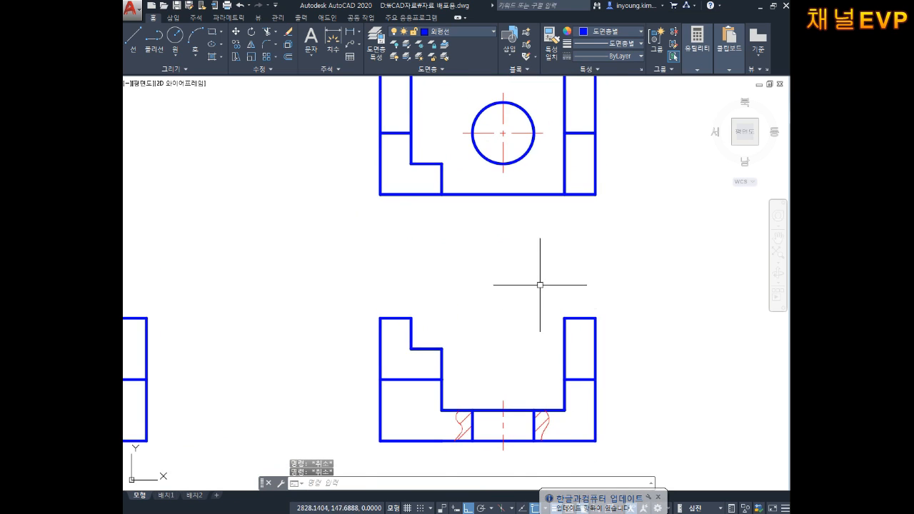
pyautogui.moveTo(539, 285); pyautogui.dragTo(543, 341, button='middle')
pyautogui.moveTo(530, 289); pyautogui.dragTo(532, 205, button='middle')
pyautogui.moveTo(547, 305); pyautogui.dragTo(547, 257, button='middle')
pyautogui.press('Escape')
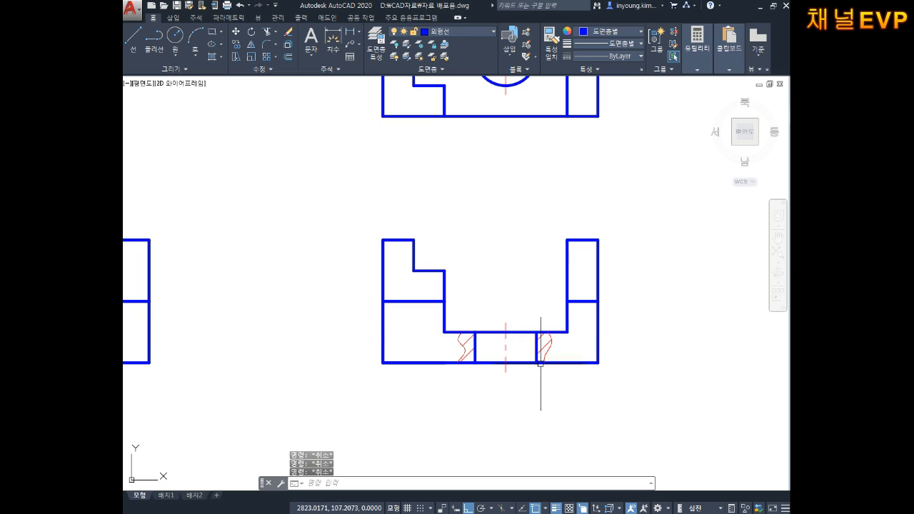
pyautogui.moveTo(534, 119); pyautogui.dragTo(528, 240, button='middle')
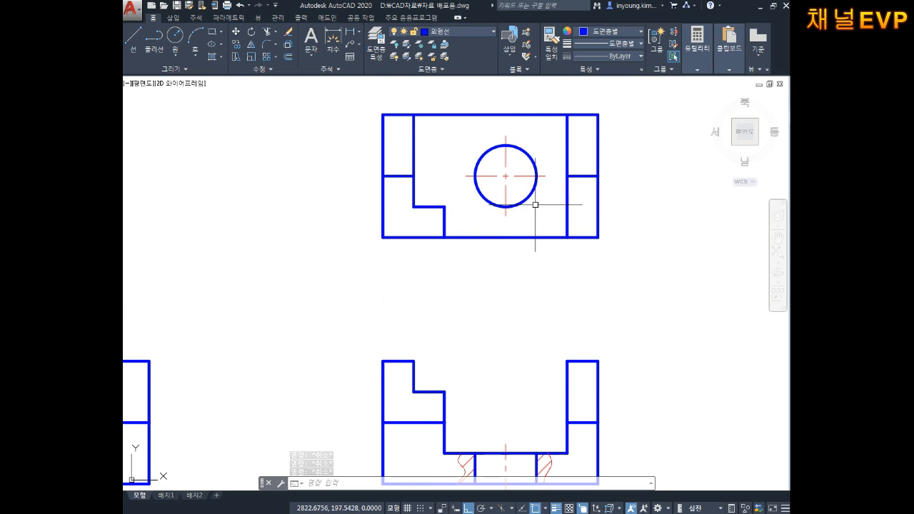
pyautogui.scroll(2, 539, 205)
pyautogui.moveTo(526, 193); pyautogui.dragTo(529, 239, button='middle')
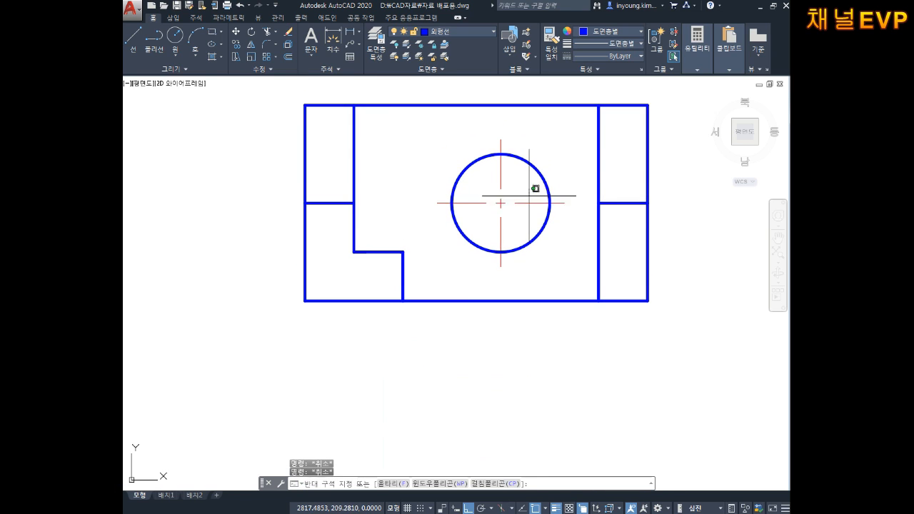
# - Examine the extent of the circle's horizontal centre line in the top view
pyautogui.click(529, 189)
pyautogui.click(523, 216)
pyautogui.press('Escape')
pyautogui.click(527, 194)
pyautogui.click(524, 212)
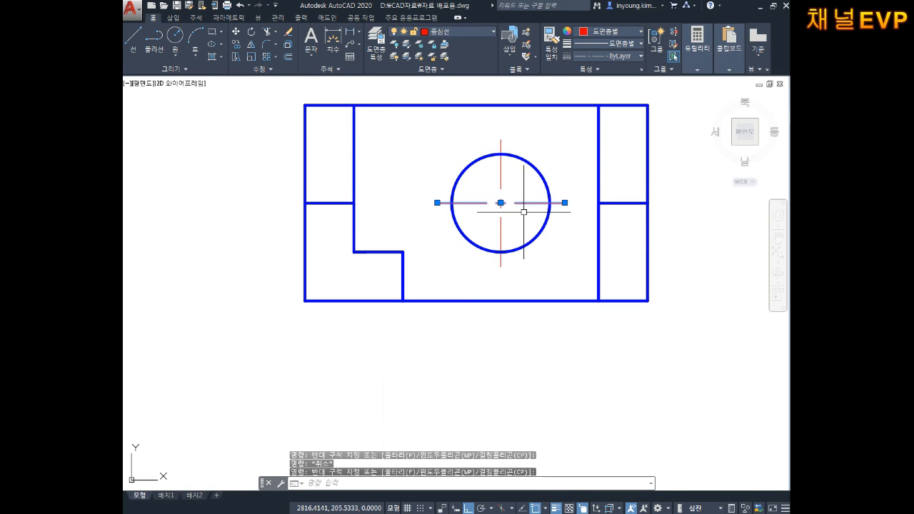
pyautogui.press('Escape')
pyautogui.moveTo(522, 220); pyautogui.dragTo(519, 229, button='middle')
pyautogui.press('Escape')
pyautogui.press('Escape')
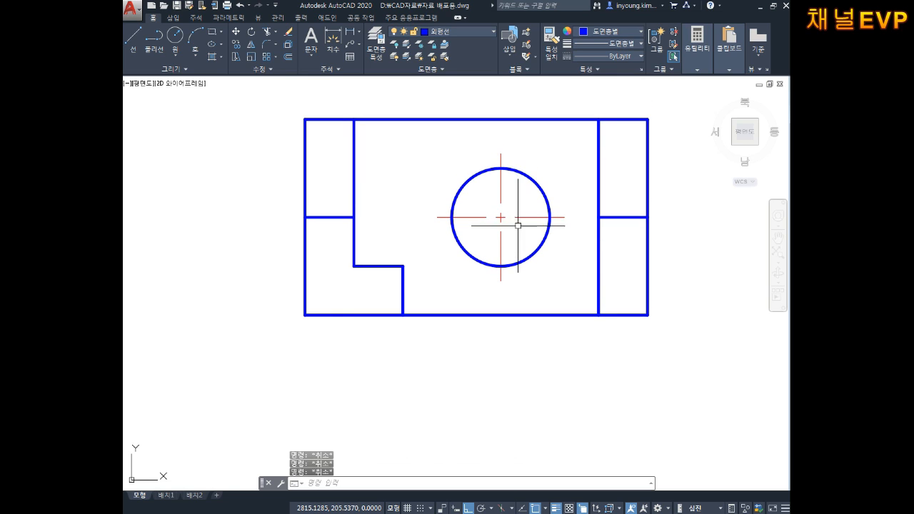
pyautogui.click(523, 203)
pyautogui.click(522, 222)
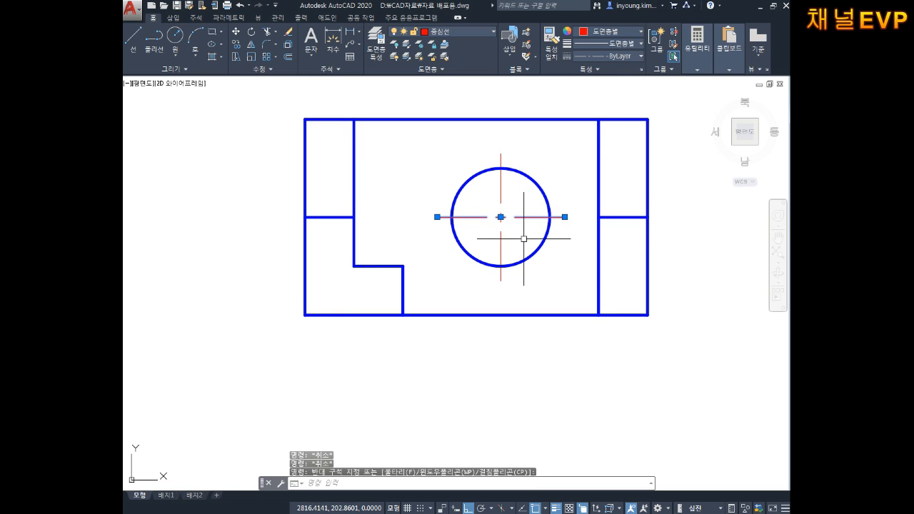
pyautogui.press('Escape')
pyautogui.moveTo(520, 249); pyautogui.dragTo(528, 237, button='middle')
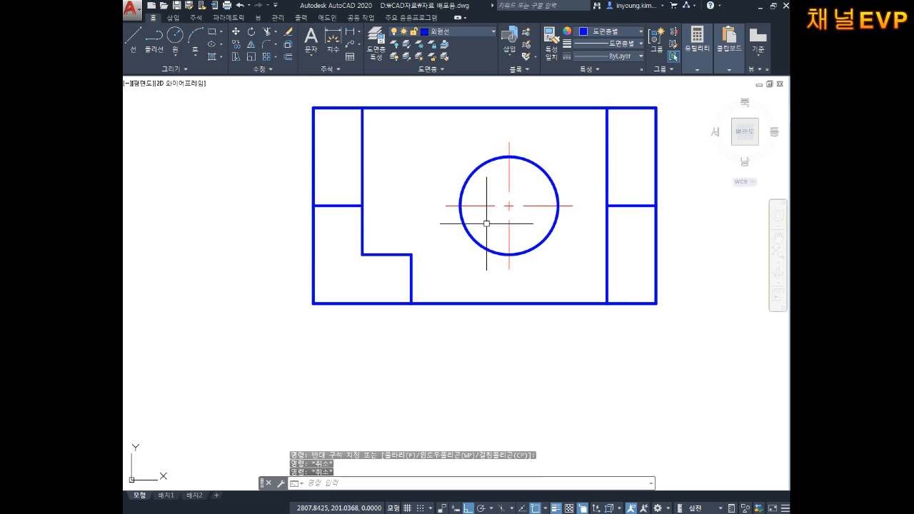
# - Lengthen both ends of the circle's horizontal centre line by an increment of 5
pyautogui.click(450, 207)
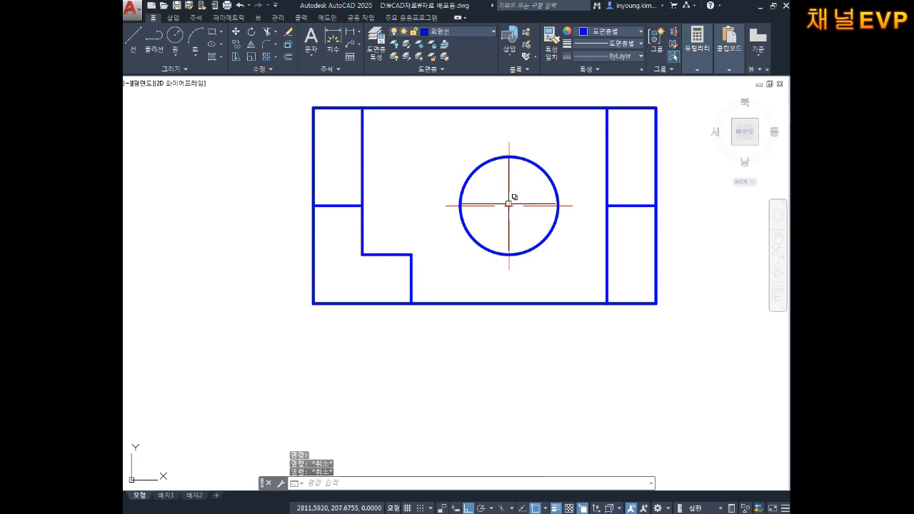
pyautogui.write('len')
pyautogui.press('Return')
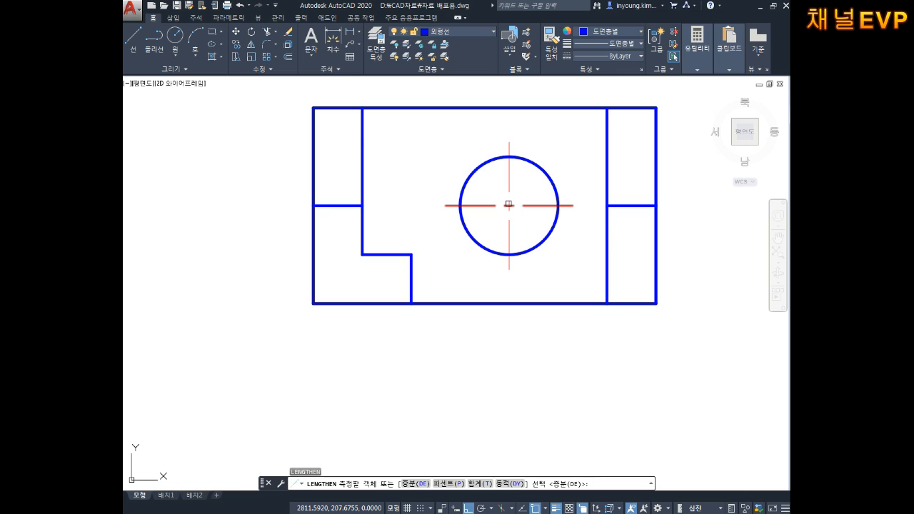
pyautogui.write('de')
pyautogui.press('Return')
pyautogui.write('5')
pyautogui.press('Return')
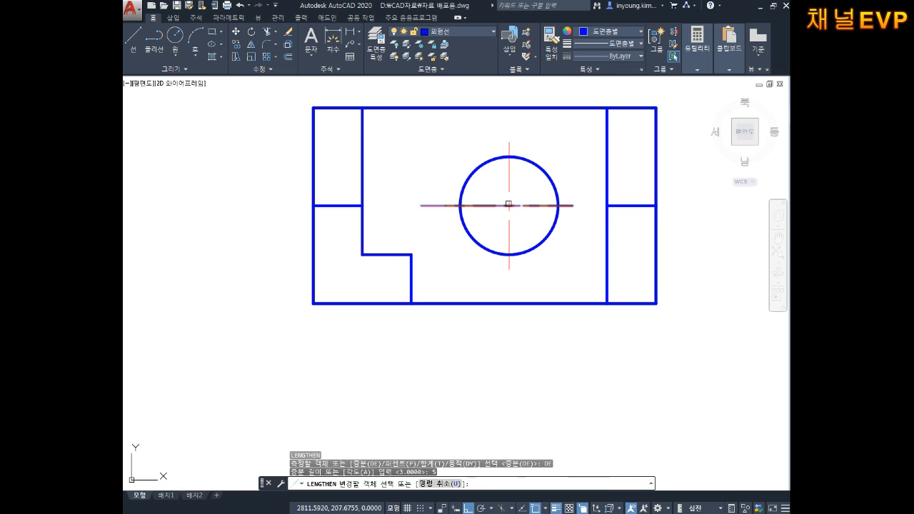
pyautogui.click(444, 206)
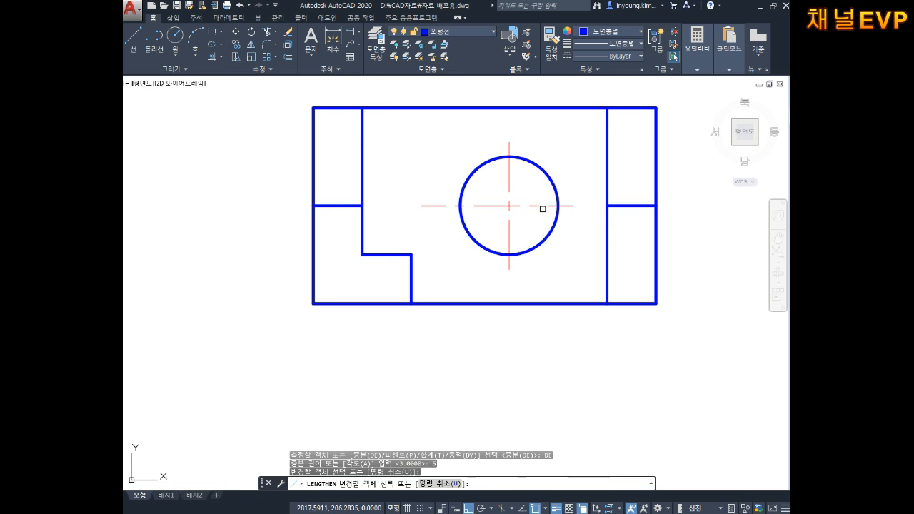
pyautogui.press('Escape')
pyautogui.press('Escape')
pyautogui.press('Escape')
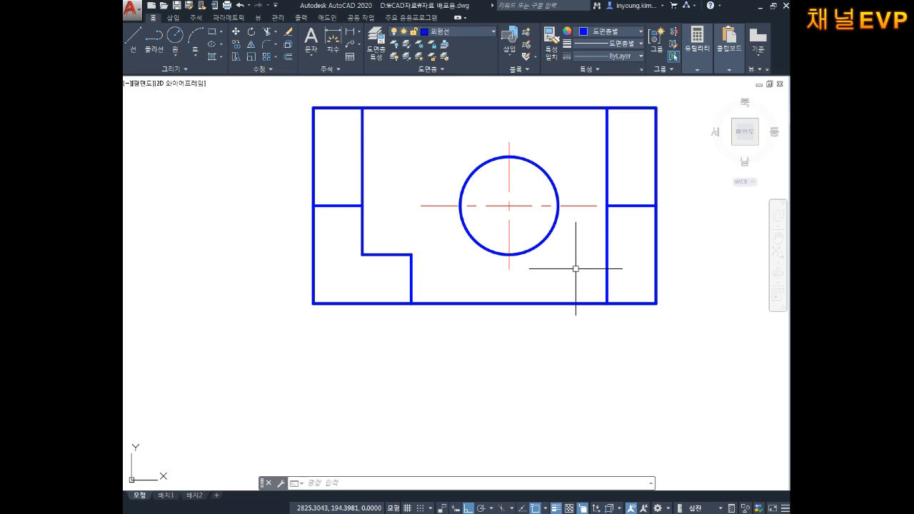
# - Draw a 4-unit horizontal outline segment from the left end of the circle's horizontal centre line inward toward the circle
pyautogui.moveTo(427, 200); pyautogui.dragTo(417, 218, button='middle')
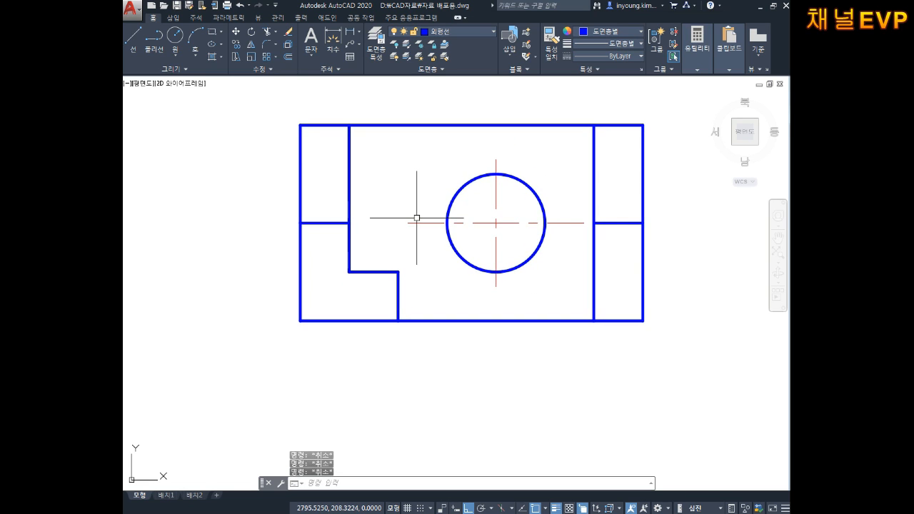
pyautogui.write('l')
pyautogui.press('Return')
pyautogui.scroll(4, 421, 234)
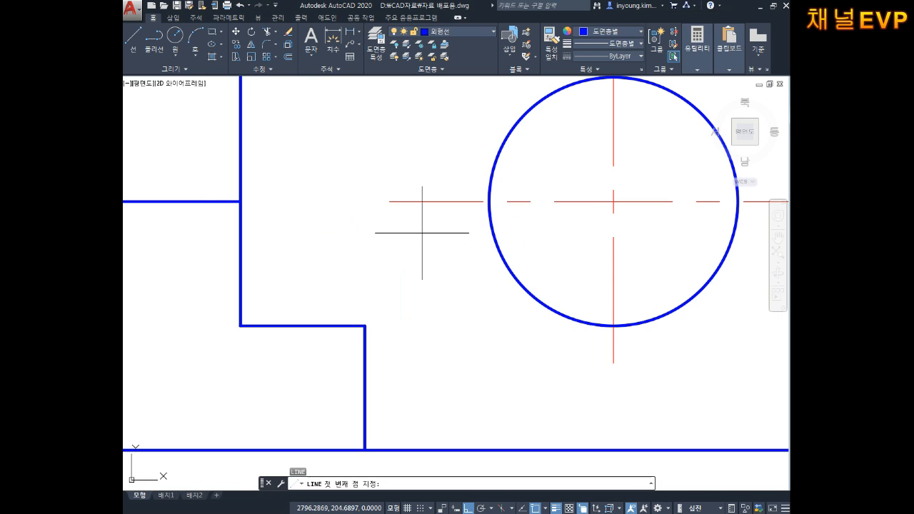
pyautogui.click(389, 200)
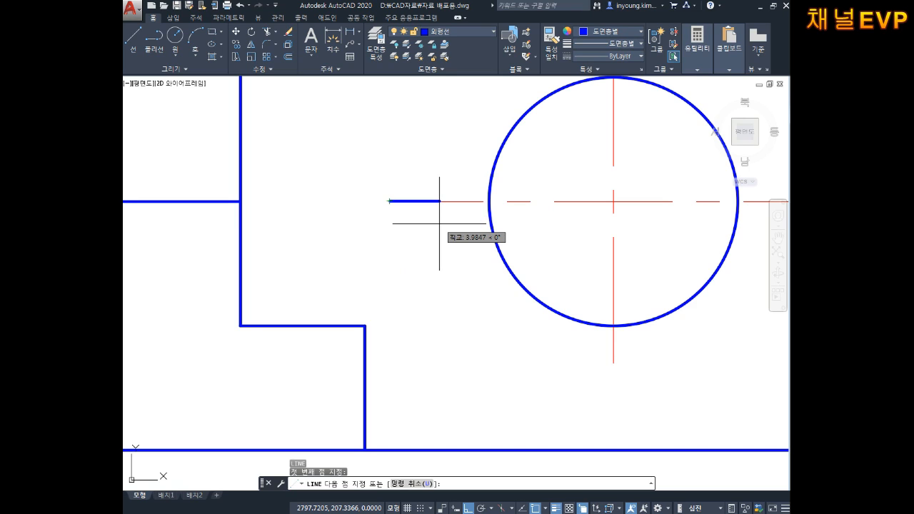
pyautogui.write('4')
pyautogui.press('Return')
pyautogui.press('Escape')
# - Draw a matching 4-unit outline segment from the right end of the circle's horizontal centre line inward toward the circle
pyautogui.moveTo(688, 259); pyautogui.dragTo(524, 289, button='middle')
pyautogui.press('Return')
pyautogui.click(673, 231)
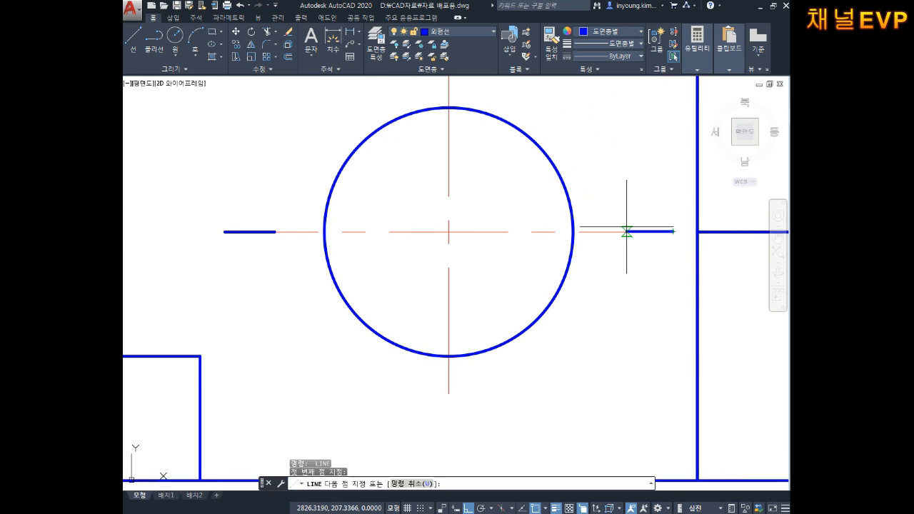
pyautogui.write('4')
pyautogui.press('Return')
pyautogui.press('Escape')
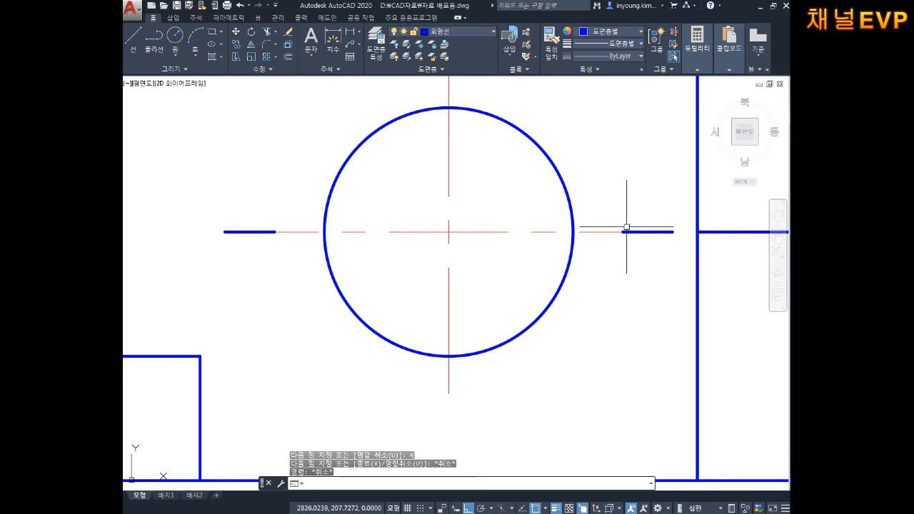
# - Examine the horizontal centre line with its thick end segments and compare the top view with the views below it
pyautogui.moveTo(619, 266); pyautogui.dragTo(642, 286, button='middle')
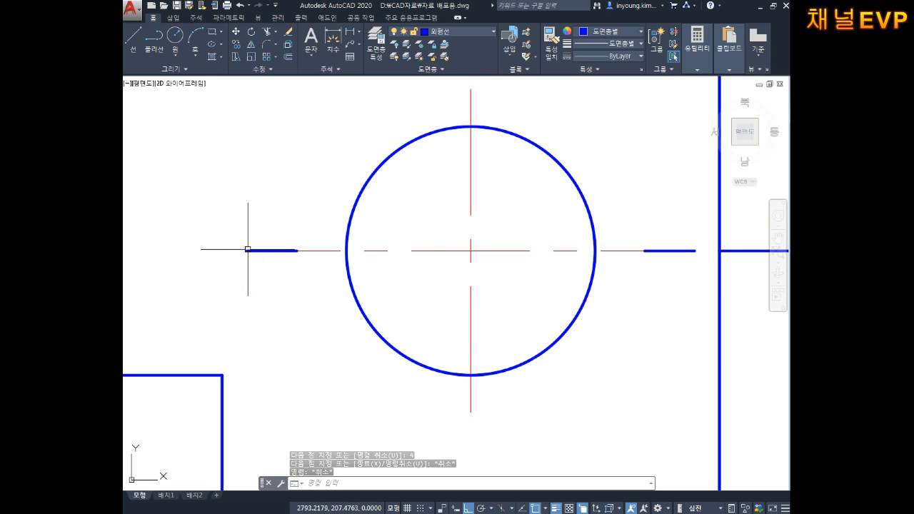
pyautogui.click(559, 215)
pyautogui.click(528, 267)
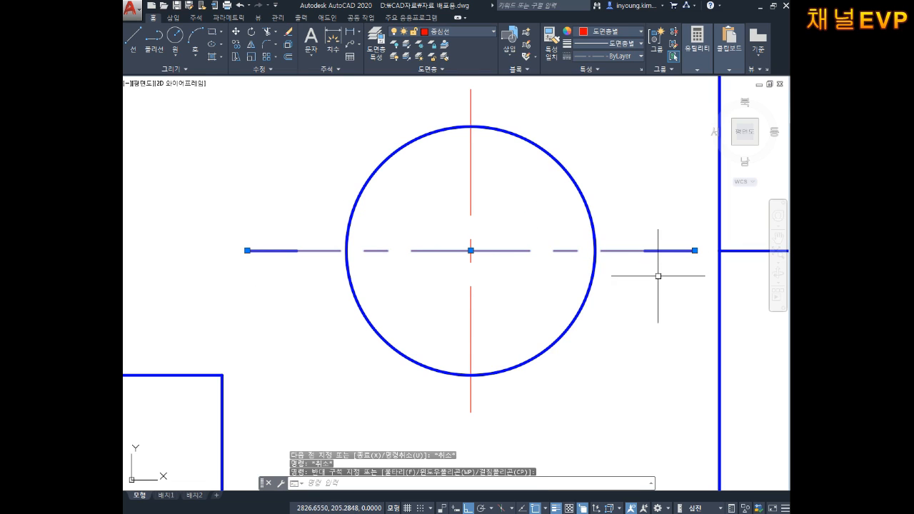
pyautogui.press('Escape')
pyautogui.press('Escape')
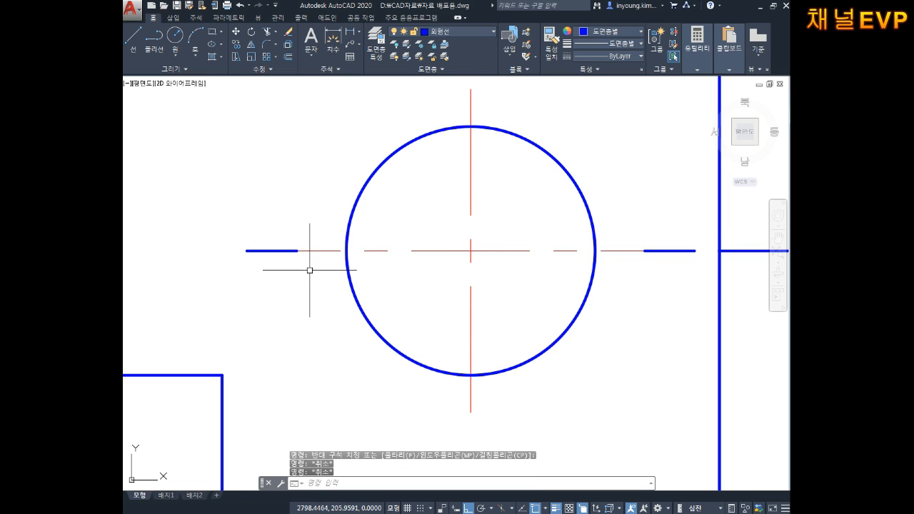
pyautogui.scroll(-3, 392, 298)
pyautogui.moveTo(414, 298)
pyautogui.mouseDown(button='middle')
pyautogui.moveTo(439, 263)
pyautogui.moveTo(442, 291)
pyautogui.mouseUp(button='middle')
pyautogui.moveTo(537, 264); pyautogui.dragTo(531, 275, button='middle')
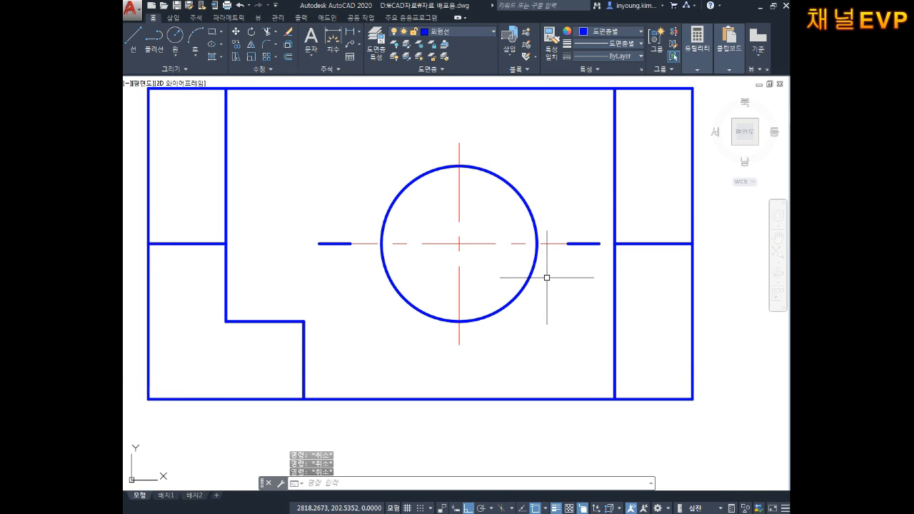
pyautogui.moveTo(564, 238); pyautogui.dragTo(565, 212, button='middle')
pyautogui.scroll(-6, 486, 224)
pyautogui.moveTo(519, 369); pyautogui.dragTo(525, 282, button='middle')
pyautogui.scroll(4, 524, 307)
pyautogui.moveTo(461, 197)
pyautogui.mouseDown(button='middle')
pyautogui.moveTo(459, 286)
pyautogui.moveTo(474, 276)
pyautogui.mouseUp(button='middle')
pyautogui.moveTo(447, 143); pyautogui.dragTo(445, 235, button='middle')
pyautogui.scroll(2, 444, 239)
pyautogui.moveTo(437, 165)
pyautogui.mouseDown(button='middle')
pyautogui.moveTo(450, 289)
pyautogui.moveTo(480, 302)
pyautogui.mouseUp(button='middle')
pyautogui.press('Escape')
pyautogui.press('Escape')
pyautogui.press('Escape')
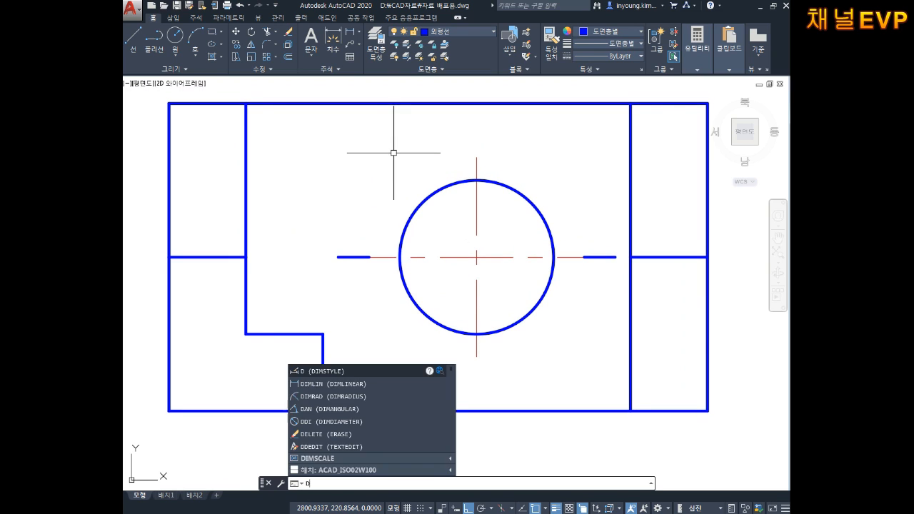
# - Add a linear dimension for the length of the thick segment at the centre line's left end, placed below it
pyautogui.write('dli')
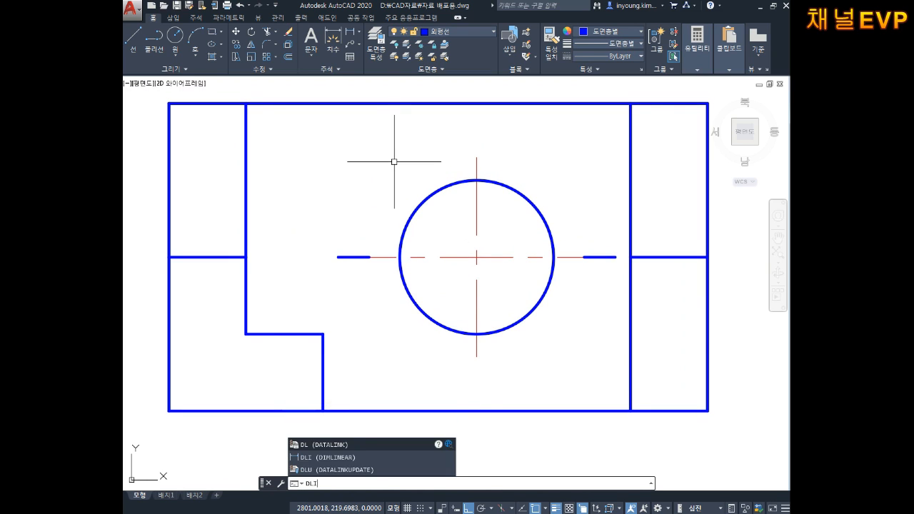
pyautogui.press('Return')
pyautogui.click(337, 257)
pyautogui.click(369, 257)
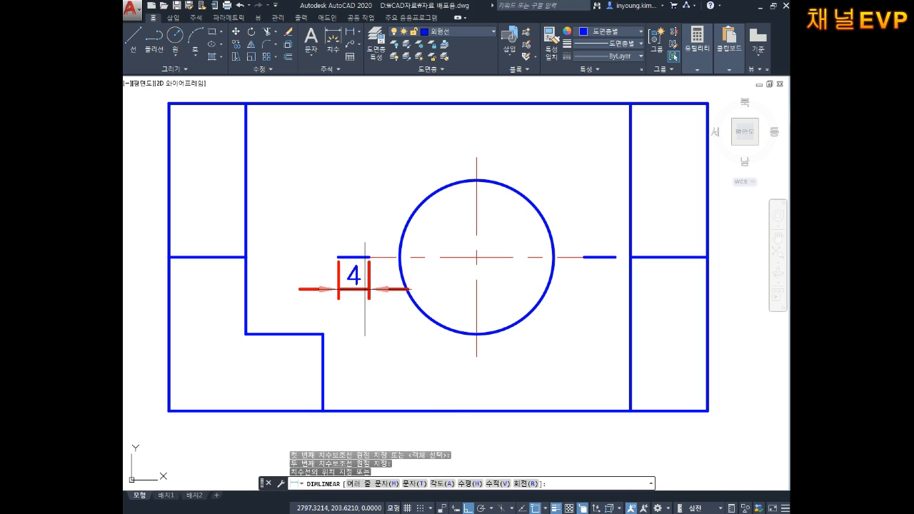
pyautogui.click(381, 294)
pyautogui.press('Return')
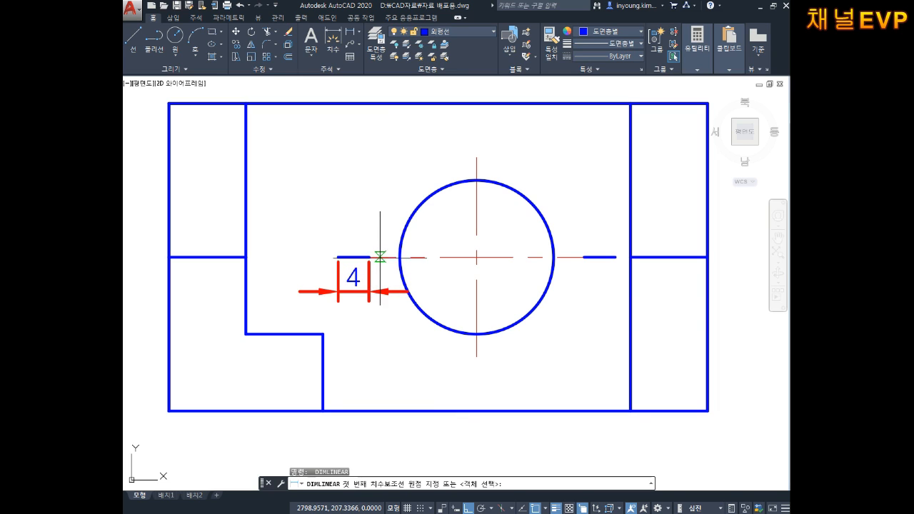
# - Add a linear dimension above the centre line from the circle's left quadrant to the thick segment's outer end
pyautogui.click(400, 256)
pyautogui.click(337, 257)
pyautogui.click(335, 227)
pyautogui.press('Escape')
pyautogui.press('Escape')
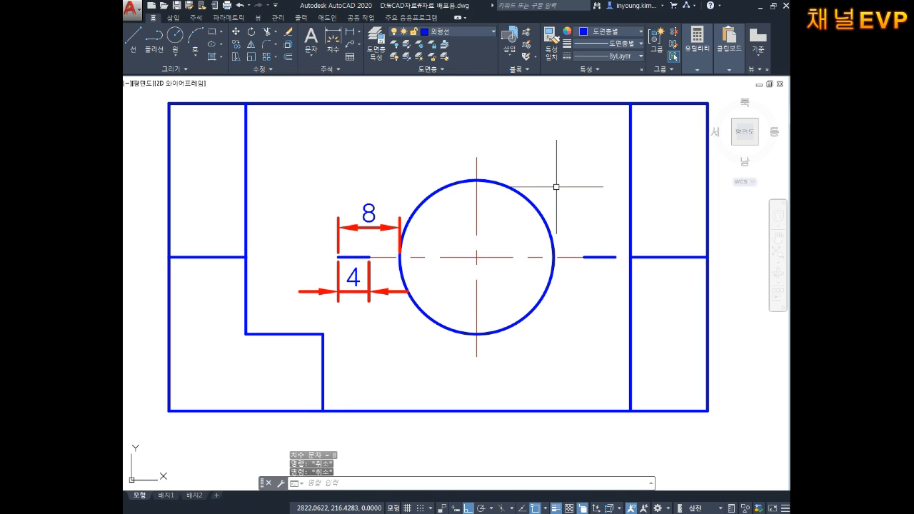
# - Delete the two linear dimensions beside the left thick segment
pyautogui.moveTo(450, 184); pyautogui.dragTo(454, 189, button='middle')
pyautogui.click(376, 230)
pyautogui.click(370, 236)
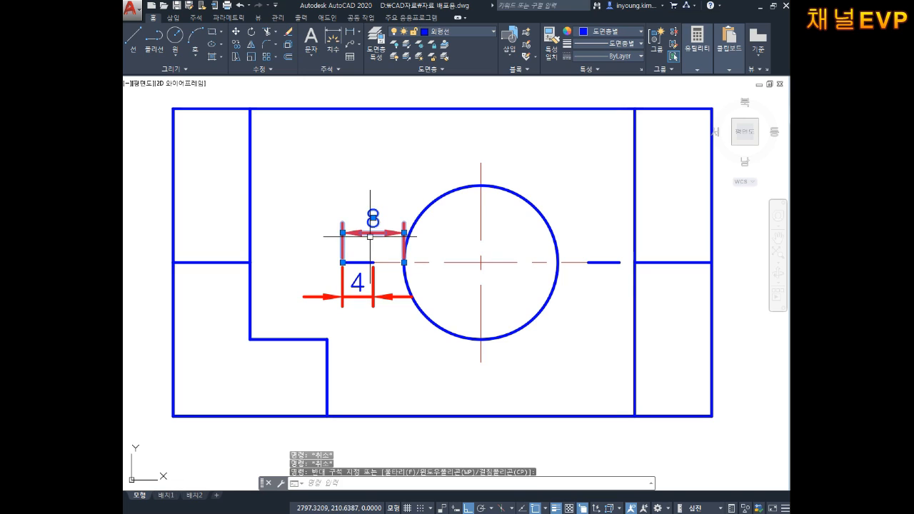
pyautogui.press('Delete')
pyautogui.click(380, 280)
pyautogui.click(354, 302)
pyautogui.press('Delete')
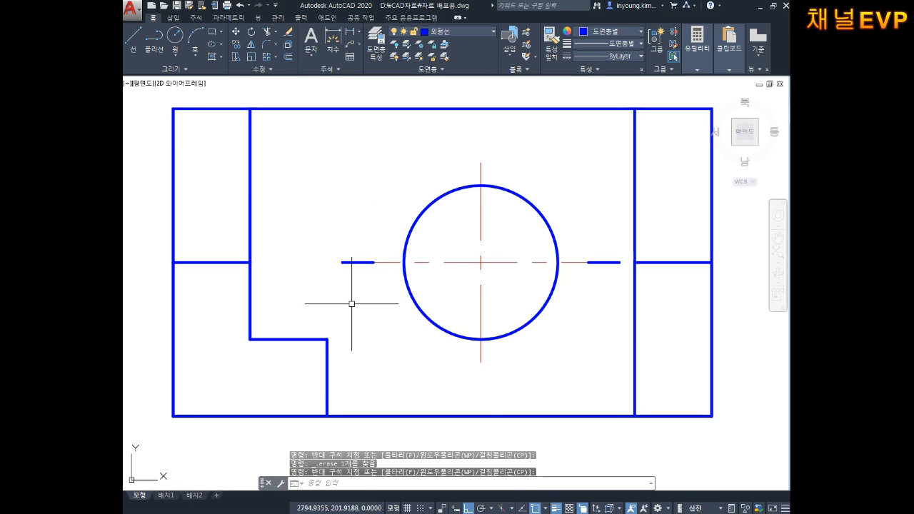
pyautogui.press('Escape')
pyautogui.press('Escape')
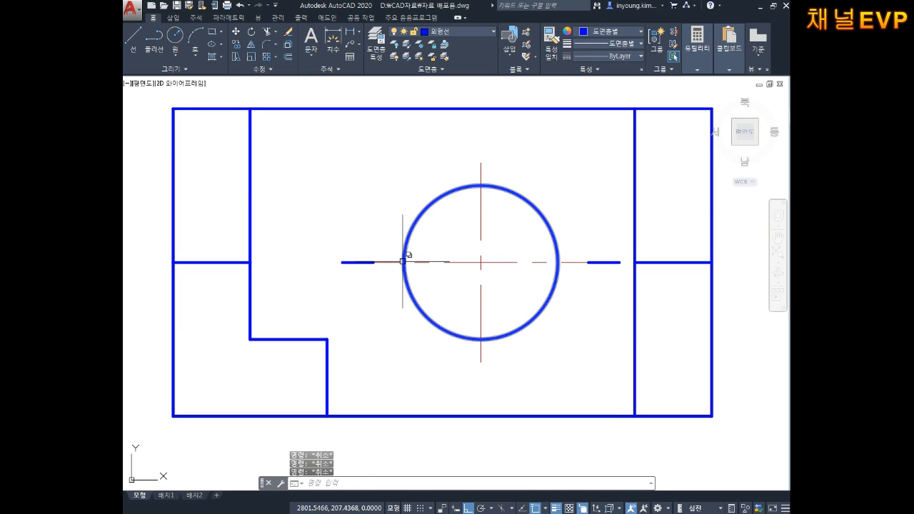
# - Try adding a quick leader with the text A, pointing up to the midpoint of the left thick segment
pyautogui.write('le')
pyautogui.press('Return')
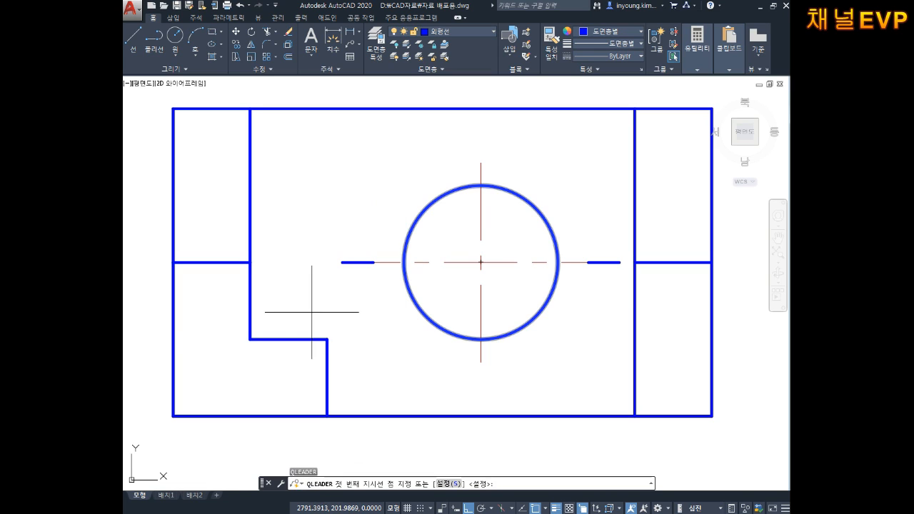
pyautogui.click(357, 262)
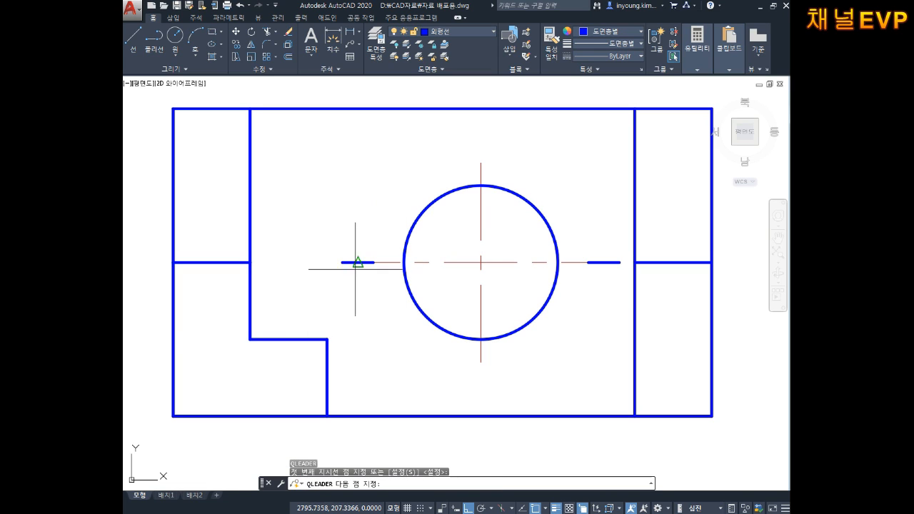
pyautogui.click(356, 306)
pyautogui.press('Return')
pyautogui.press('Return')
pyautogui.press('Return')
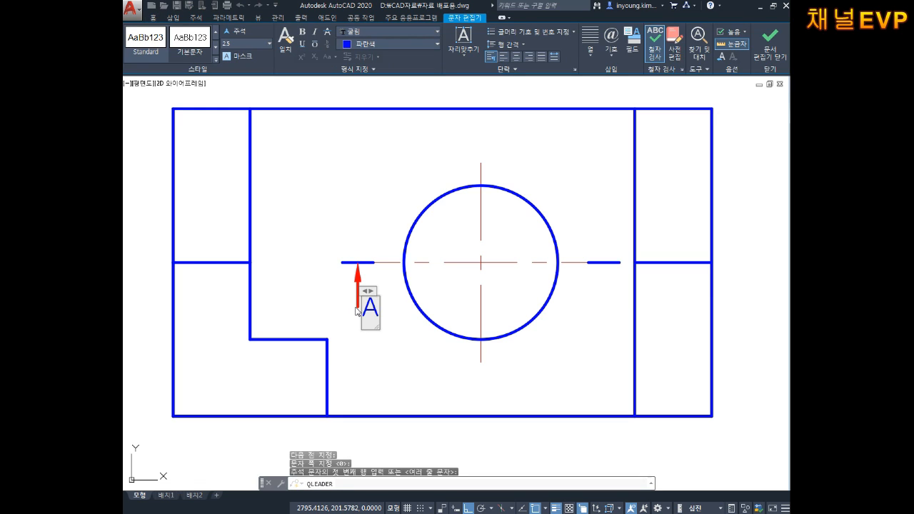
pyautogui.write('A')
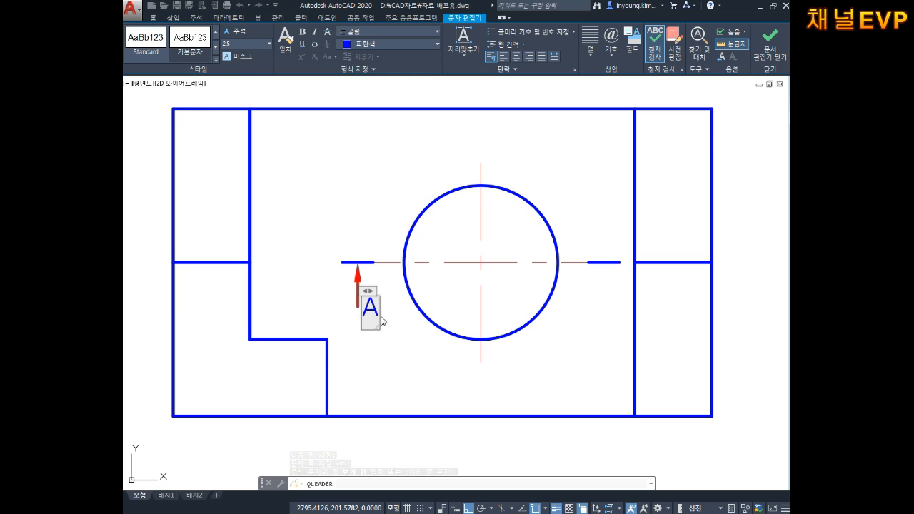
pyautogui.click(384, 335)
pyautogui.press('Escape')
pyautogui.press('Escape')
pyautogui.moveTo(372, 324); pyautogui.dragTo(383, 322, button='middle')
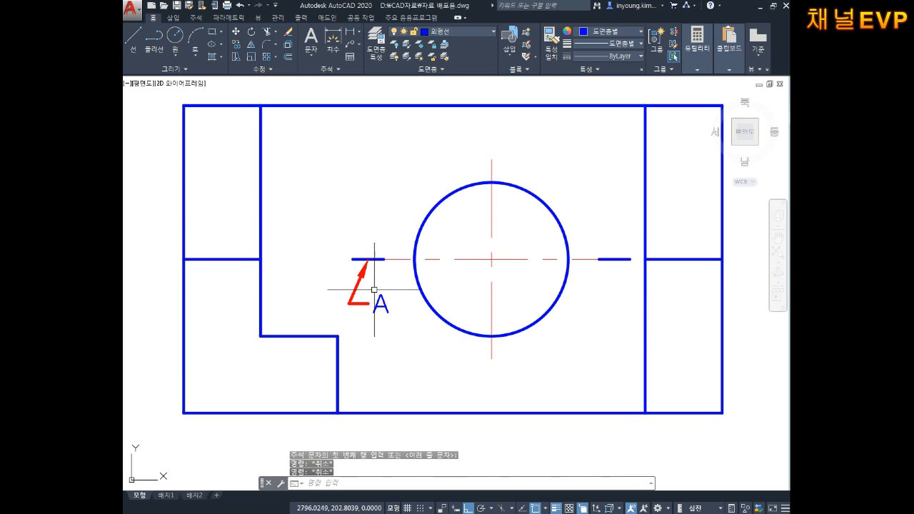
pyautogui.scroll(4, 371, 286)
pyautogui.scroll(1, 377, 315)
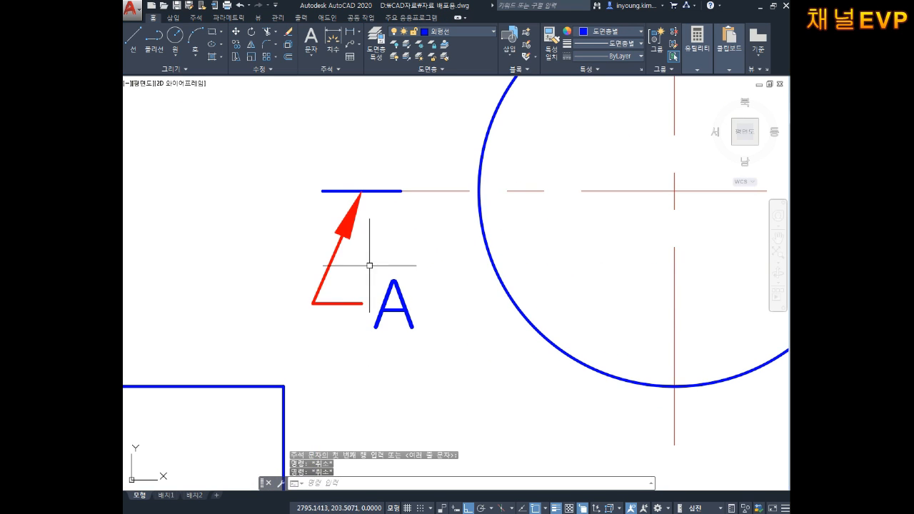
pyautogui.press('Escape')
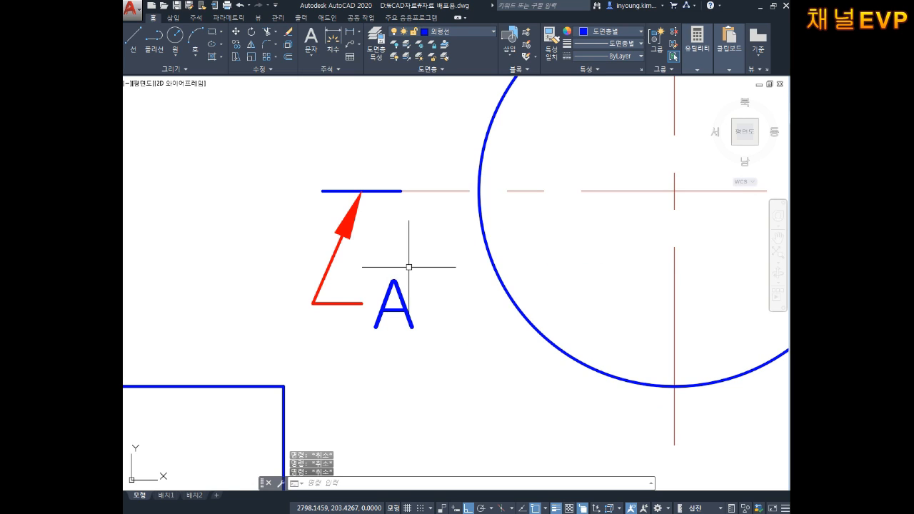
# - Undo the leader labelled A and the view change made after it
pyautogui.write('u')
pyautogui.press('Return')
pyautogui.write('u')
pyautogui.press('Return')
pyautogui.press('Escape')
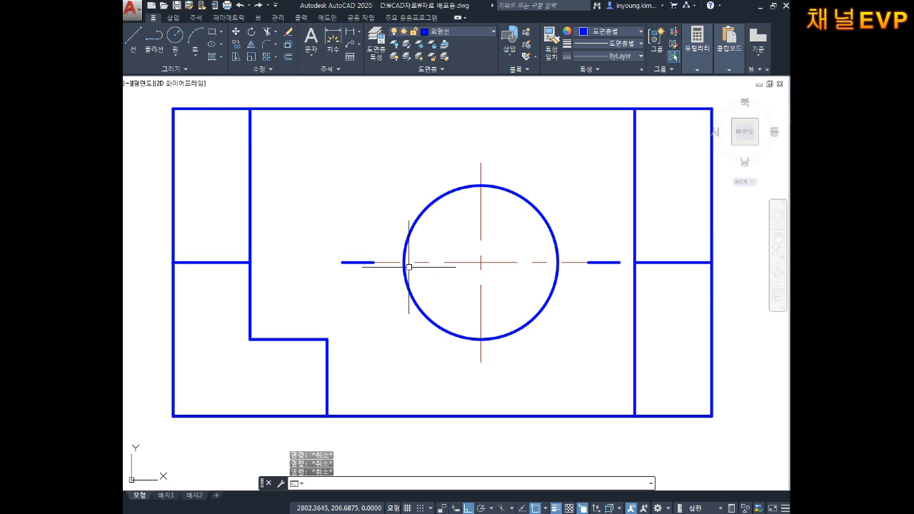
# - Draw a vertical quick-leader arrow about 5 units long without text, pointing up to the left thick segment's midpoint
pyautogui.write('le')
pyautogui.press('Return')
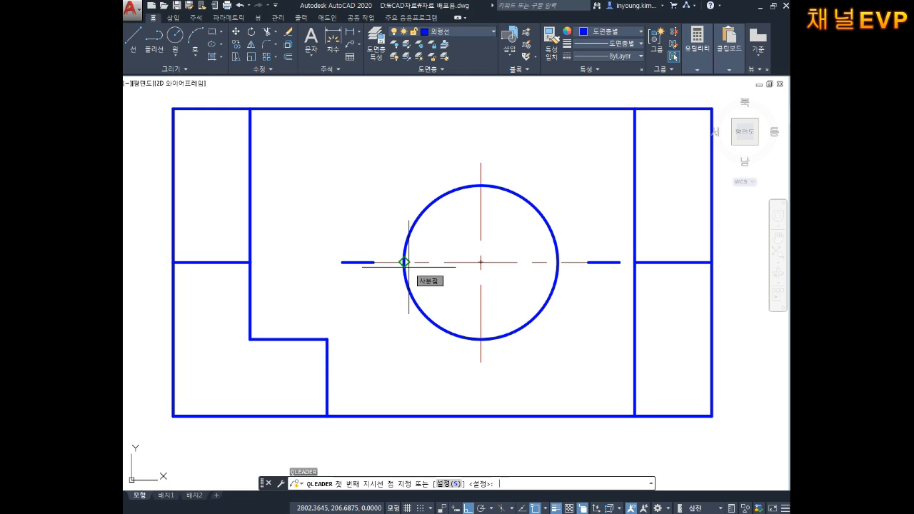
pyautogui.scroll(2, 330, 290)
pyautogui.click(372, 245)
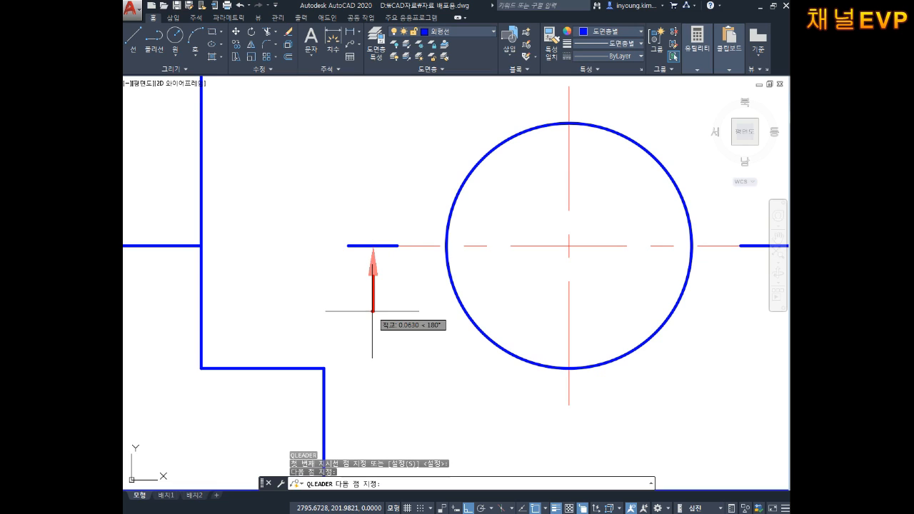
pyautogui.press('Escape')
pyautogui.press('Escape')
pyautogui.press('Escape')
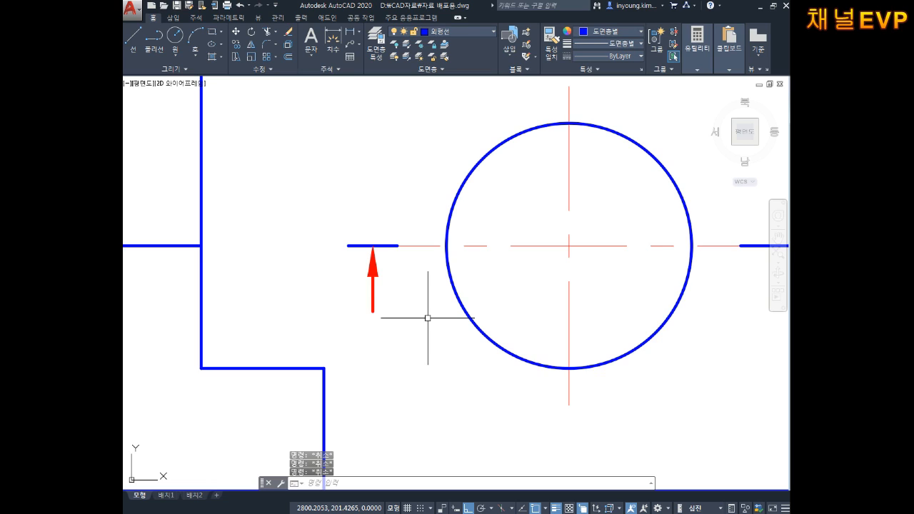
# - Add the multiline text A directly below the section arrow
pyautogui.write('m')
pyautogui.press('BackSpace')
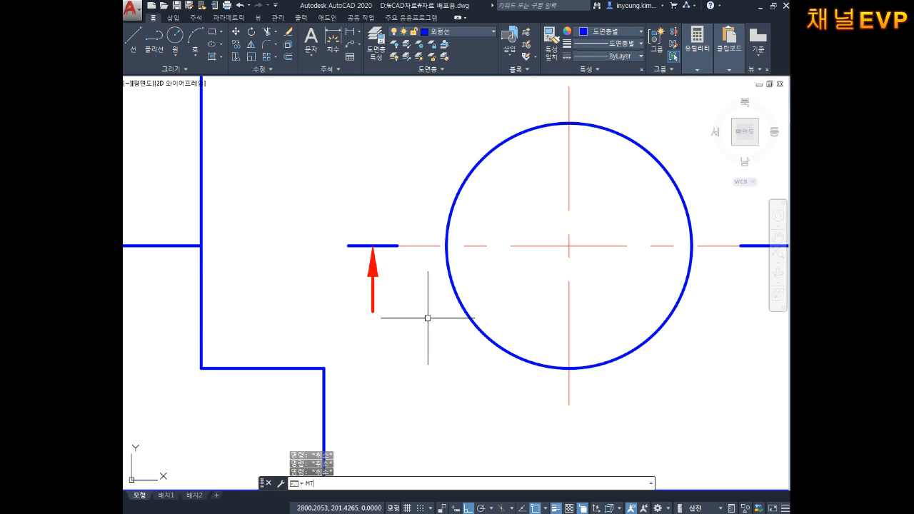
pyautogui.press('Return')
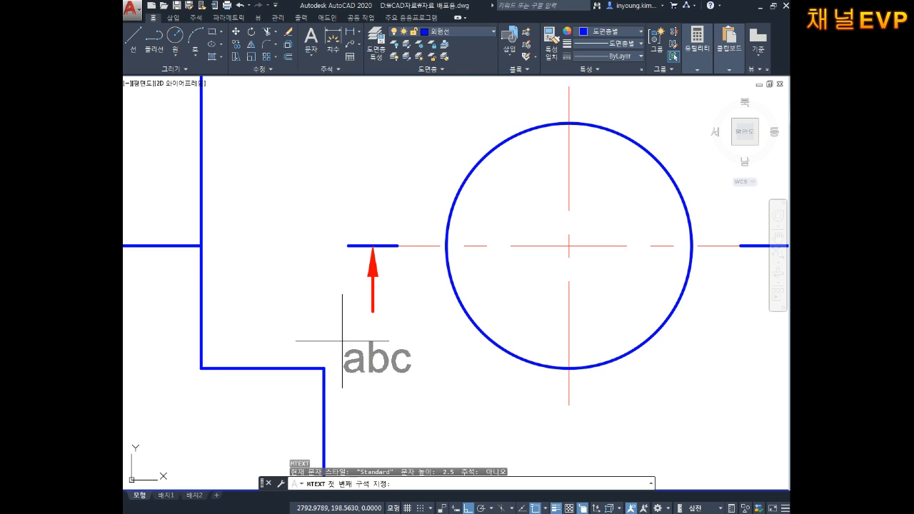
pyautogui.click(350, 317)
pyautogui.click(432, 379)
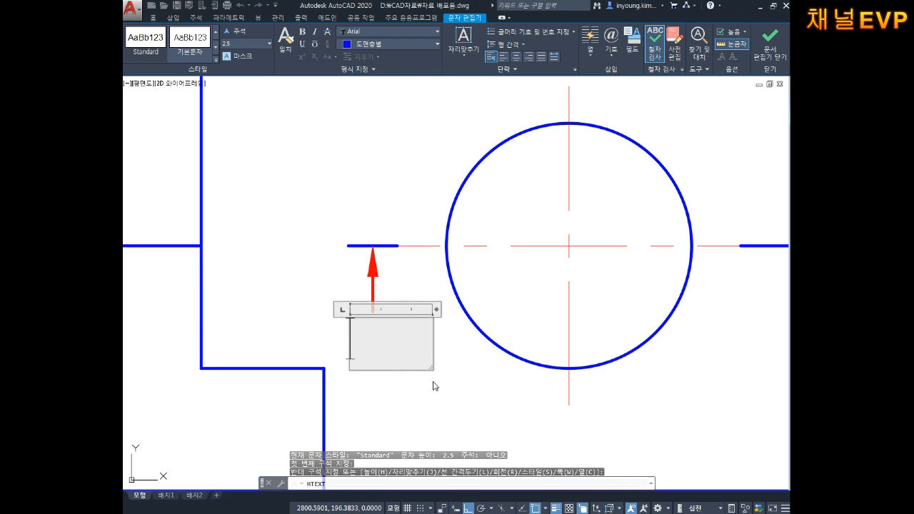
pyautogui.press('Escape')
pyautogui.press('Escape')
pyautogui.press('Escape')
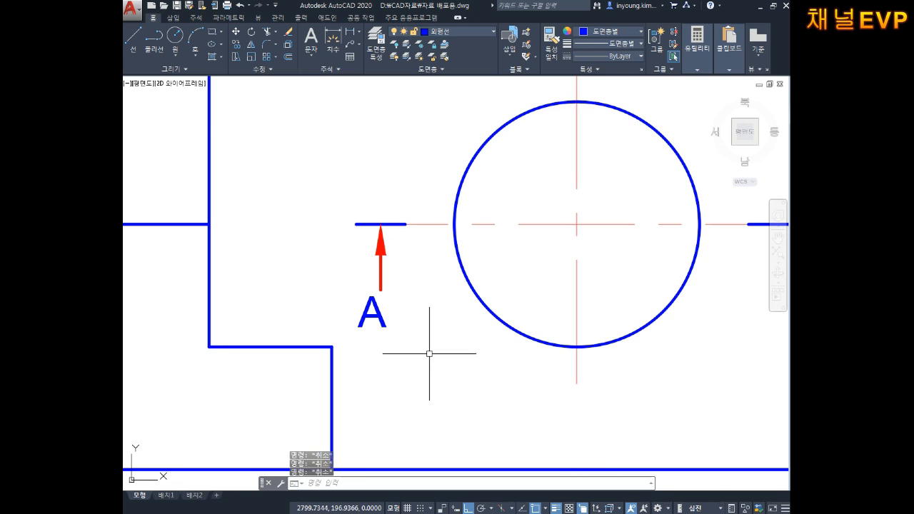
# - Move the letter A about 0.8 units to the right so it is centred under the section arrow
pyautogui.press('space')
pyautogui.click(401, 311)
pyautogui.click(377, 339)
pyautogui.press('space')
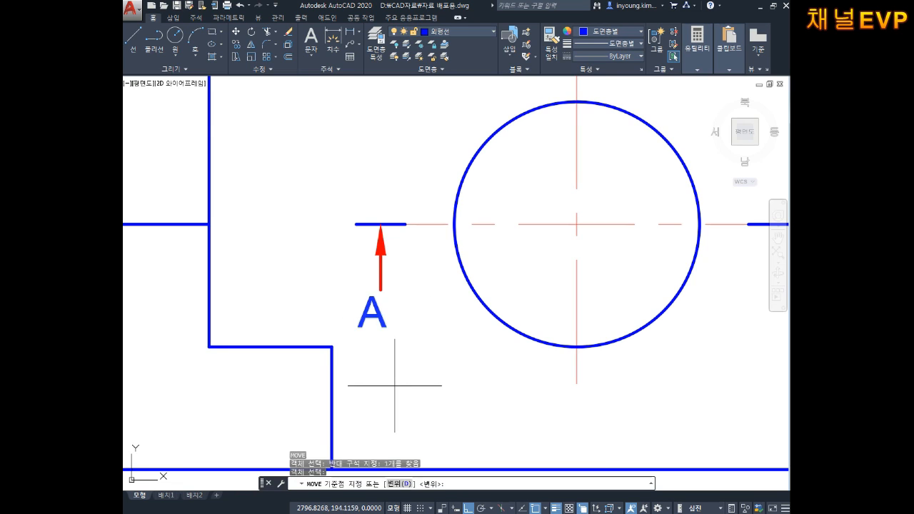
pyautogui.click(394, 385)
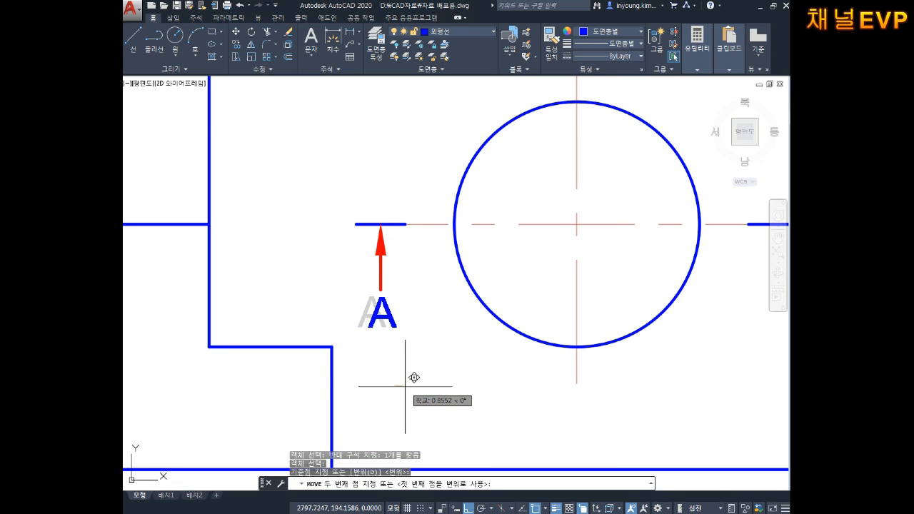
pyautogui.press('Escape')
pyautogui.press('Escape')
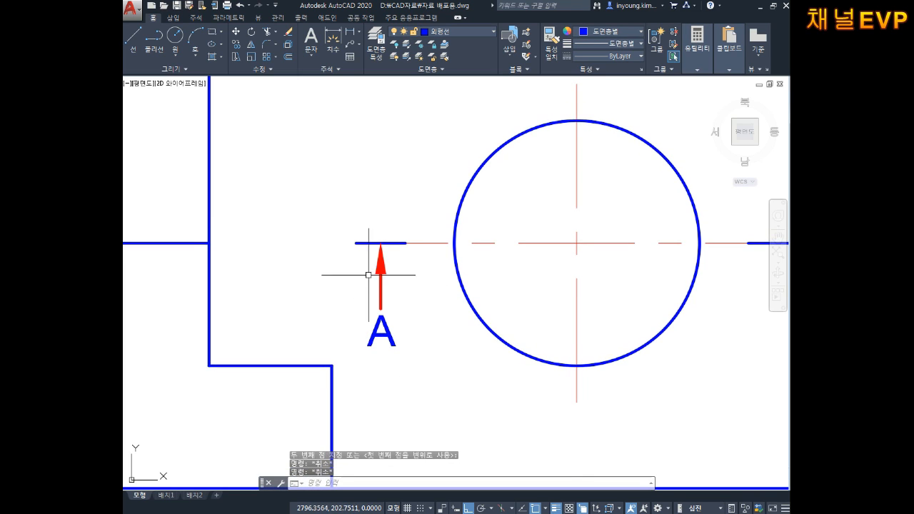
# - Copy the section arrow and its letter A from the left thick segment's midpoint to the right thick segment's midpoint
pyautogui.moveTo(418, 354); pyautogui.dragTo(407, 334, button='middle')
pyautogui.scroll(-3, 407, 335)
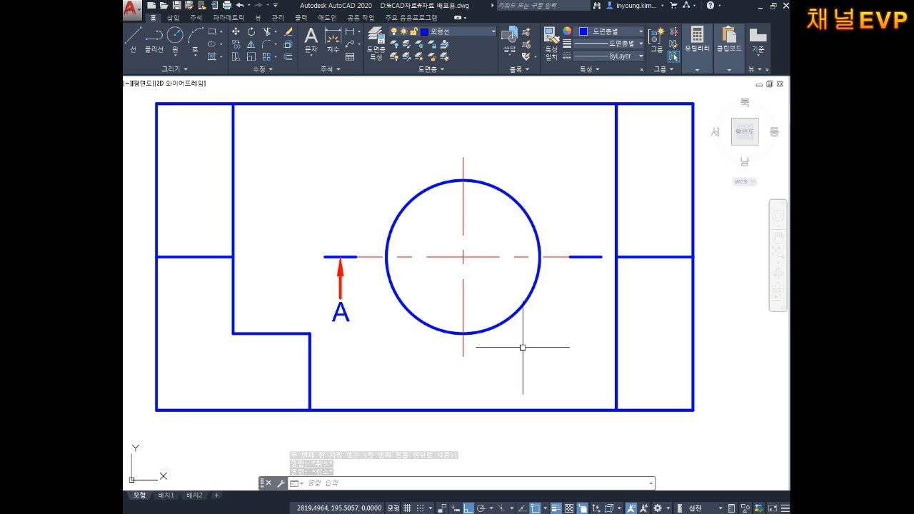
pyautogui.write('co')
pyautogui.press('space')
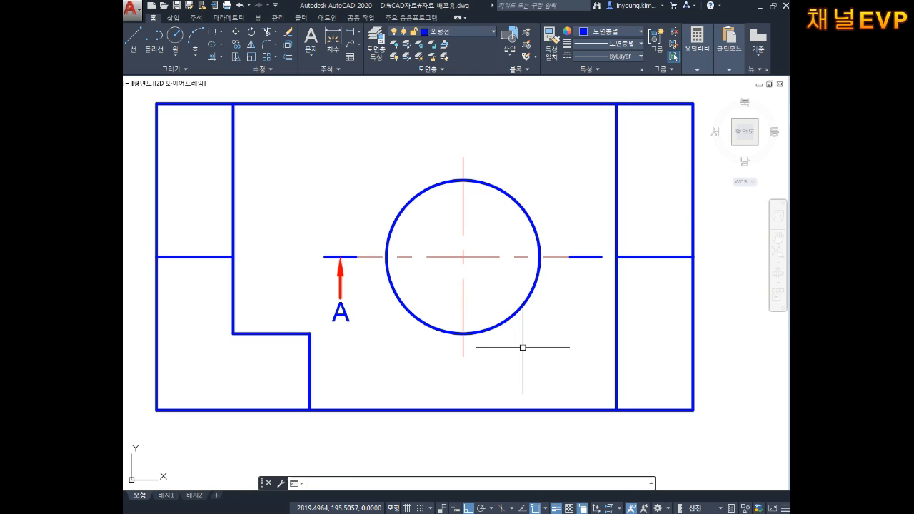
pyautogui.click(325, 325)
pyautogui.press('space')
pyautogui.click(341, 256)
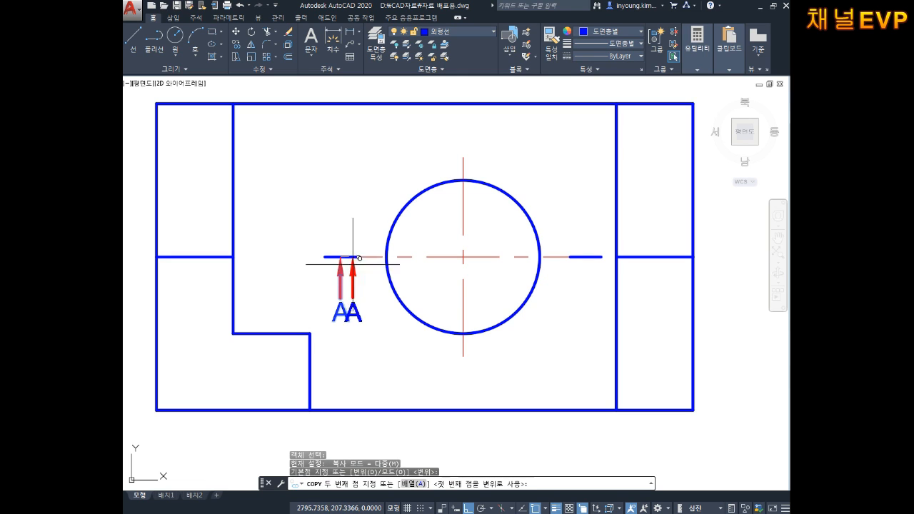
pyautogui.click(586, 256)
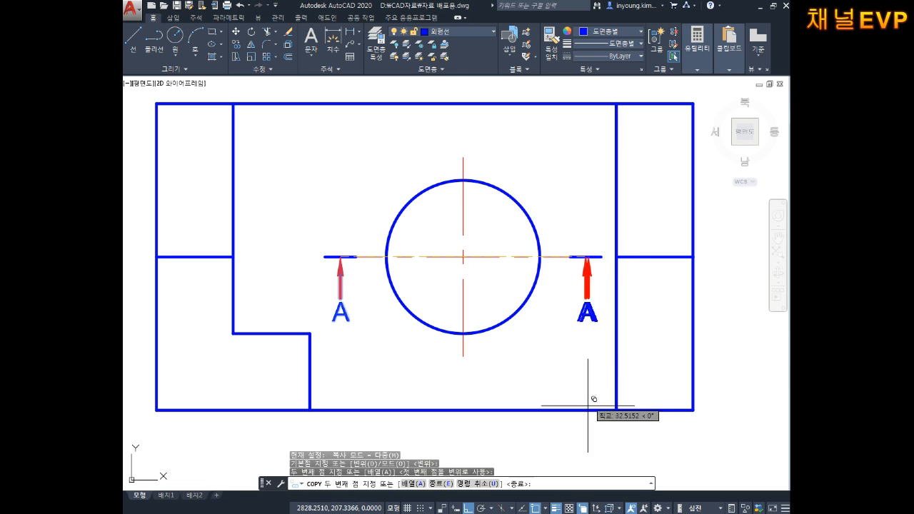
pyautogui.press('Escape')
pyautogui.press('Escape')
pyautogui.press('Escape')
pyautogui.moveTo(600, 357)
pyautogui.mouseDown(button='middle')
pyautogui.moveTo(597, 302)
pyautogui.moveTo(619, 346)
pyautogui.mouseUp(button='middle')
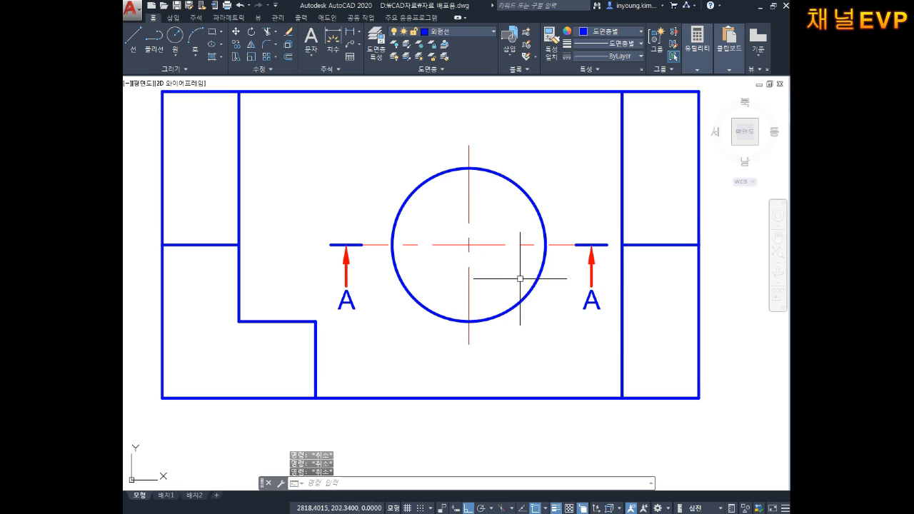
# - Add the multiline text 단면도 A-A below the partial-section front view
pyautogui.moveTo(526, 274); pyautogui.dragTo(540, 231, button='middle')
pyautogui.moveTo(504, 275)
pyautogui.mouseDown(button='middle')
pyautogui.moveTo(504, 252)
pyautogui.moveTo(504, 263)
pyautogui.mouseUp(button='middle')
pyautogui.scroll(-2, 493, 254)
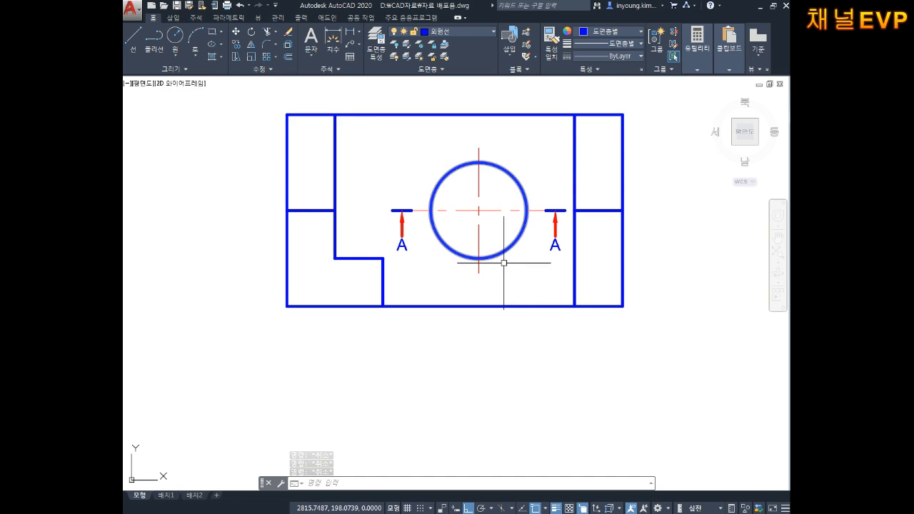
pyautogui.scroll(2, 504, 245)
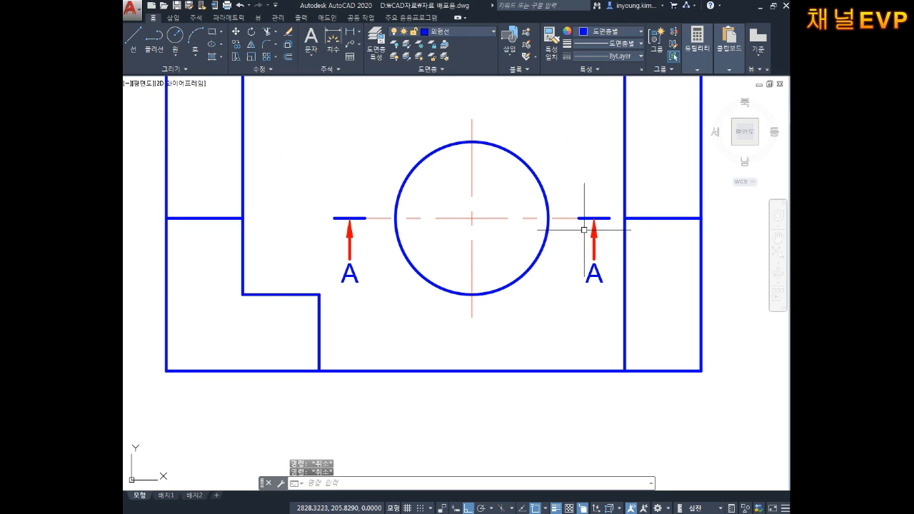
pyautogui.press('Escape')
pyautogui.scroll(-5, 531, 286)
pyautogui.moveTo(542, 406)
pyautogui.mouseDown(button='middle')
pyautogui.moveTo(523, 310)
pyautogui.moveTo(523, 207)
pyautogui.mouseUp(button='middle')
pyautogui.scroll(4, 510, 342)
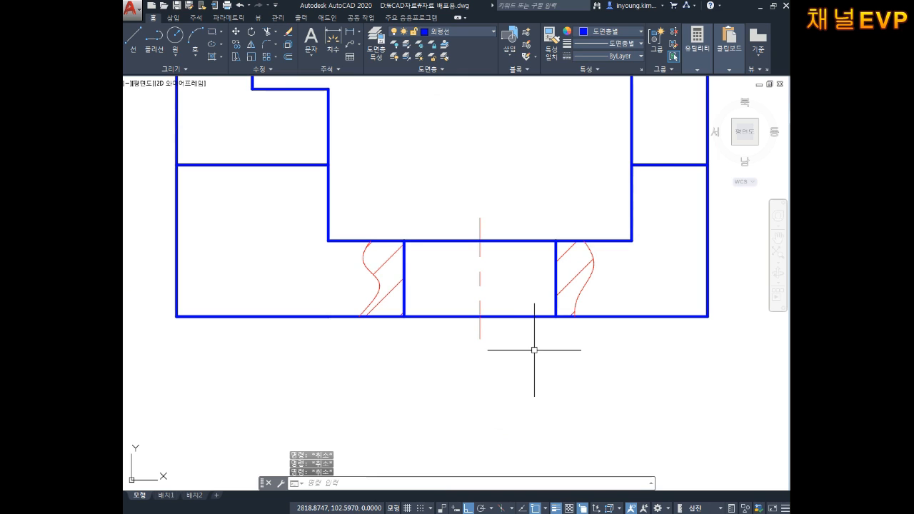
pyautogui.write('mt')
pyautogui.press('Return')
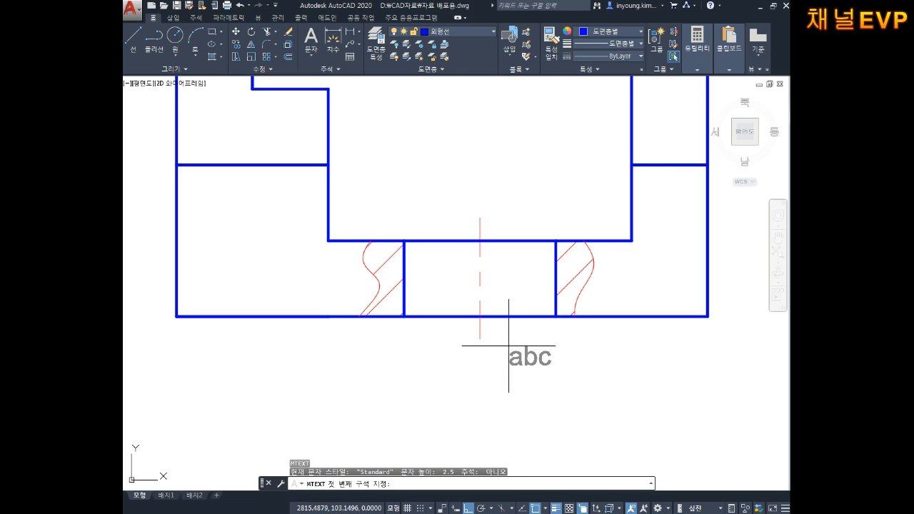
pyautogui.click(375, 335)
pyautogui.click(607, 407)
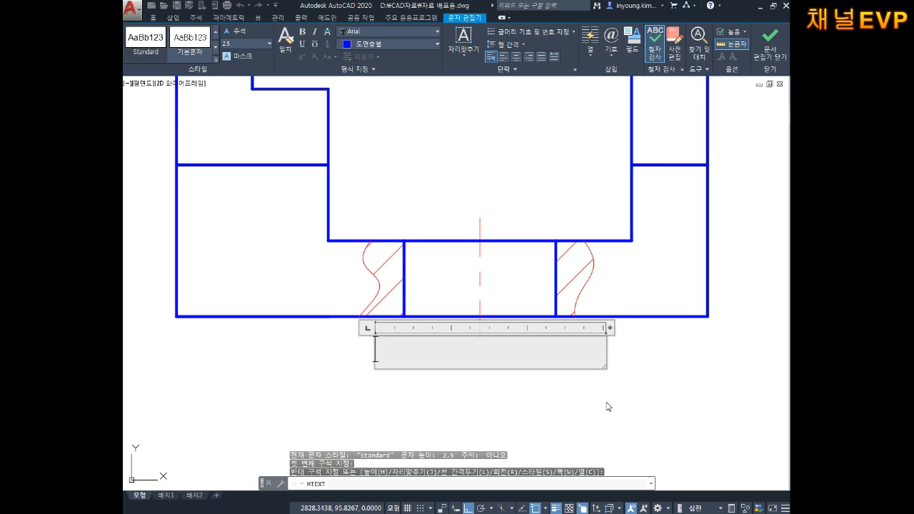
pyautogui.write('단면도')
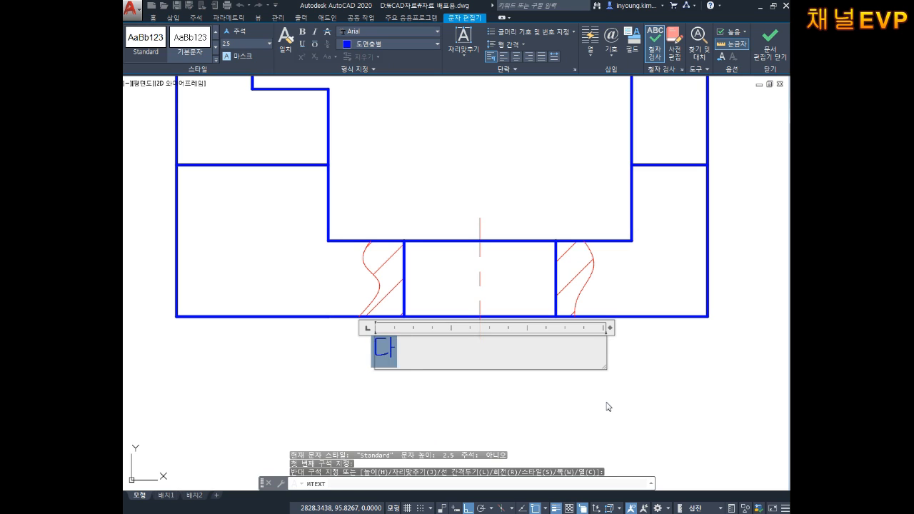
pyautogui.write(' A-A')
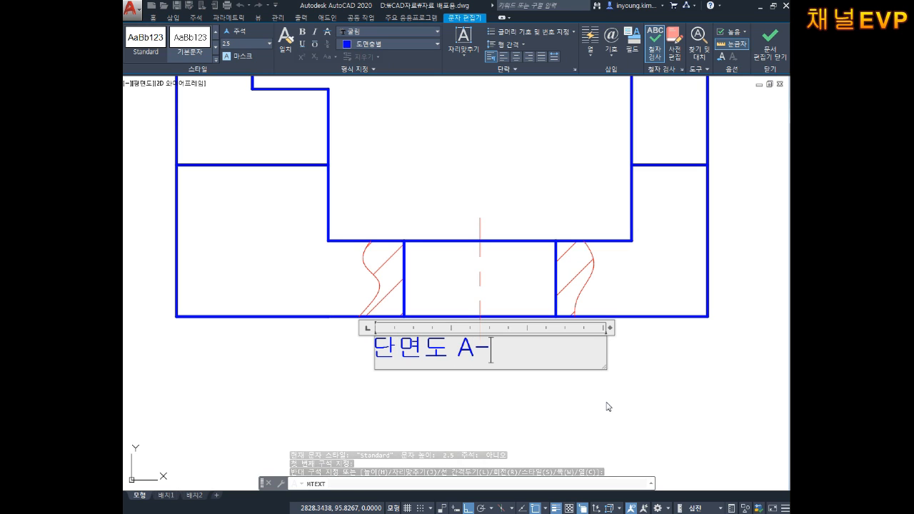
pyautogui.click(578, 415)
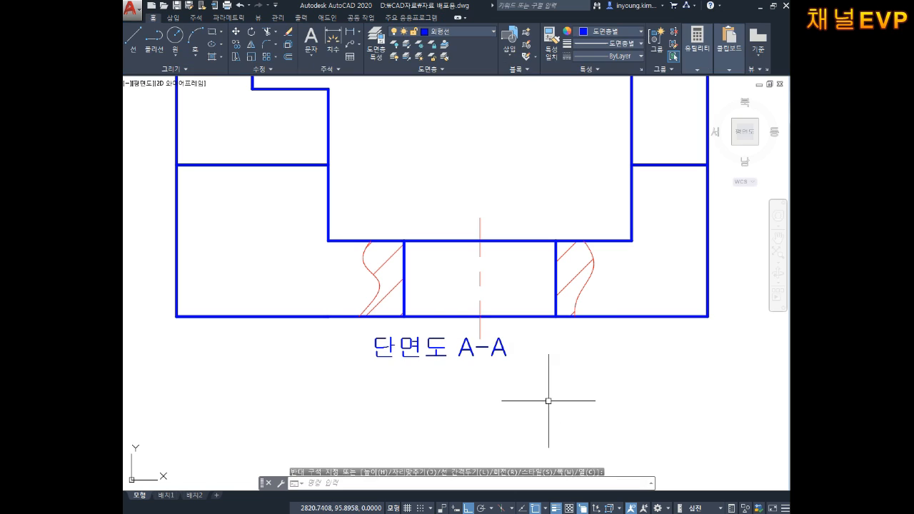
pyautogui.press('Escape')
pyautogui.press('Escape')
pyautogui.press('Escape')
# - Move the 단면도 A-A label about 5.5 units right and 2 units down with ortho off, centring it below the hole's centre line
pyautogui.click(431, 361)
pyautogui.press('Escape')
pyautogui.press('Escape')
pyautogui.press('Escape')
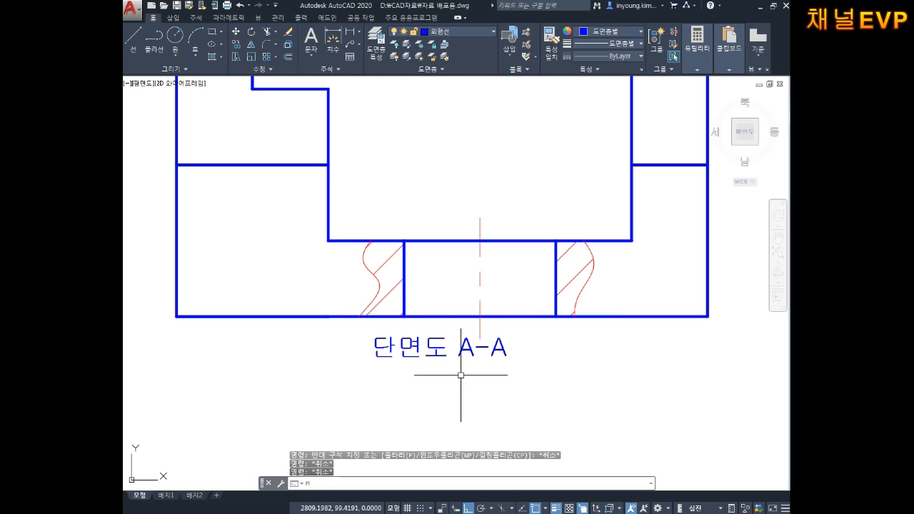
pyautogui.press('Escape')
pyautogui.write('m')
pyautogui.press('Return')
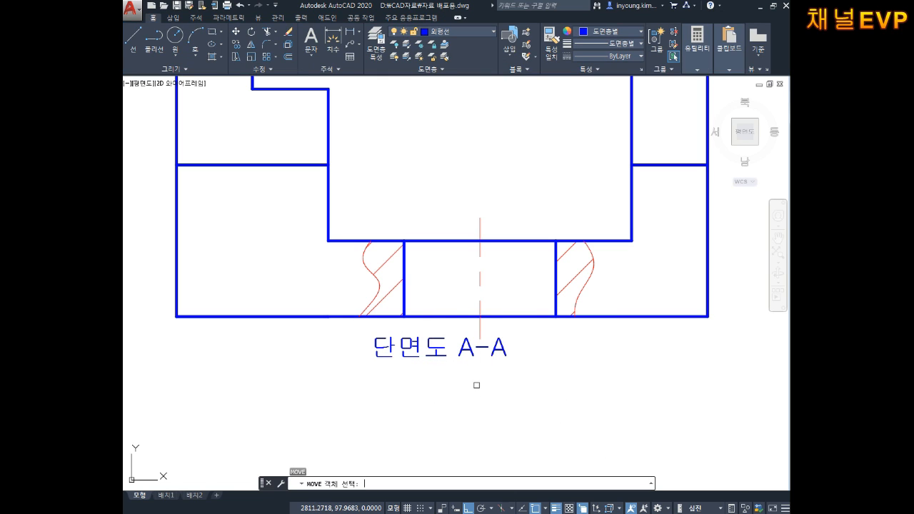
pyautogui.click(431, 355)
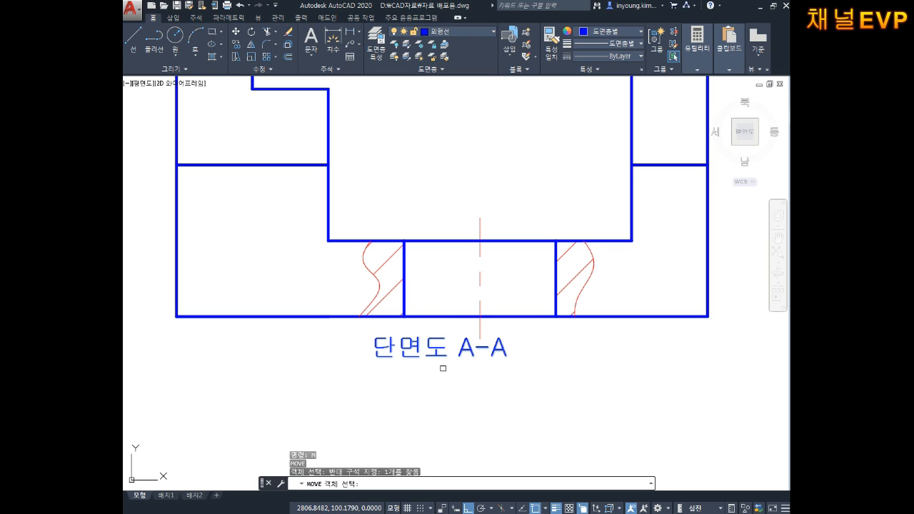
pyautogui.press('Return')
pyautogui.click(443, 369)
pyautogui.press('F8')
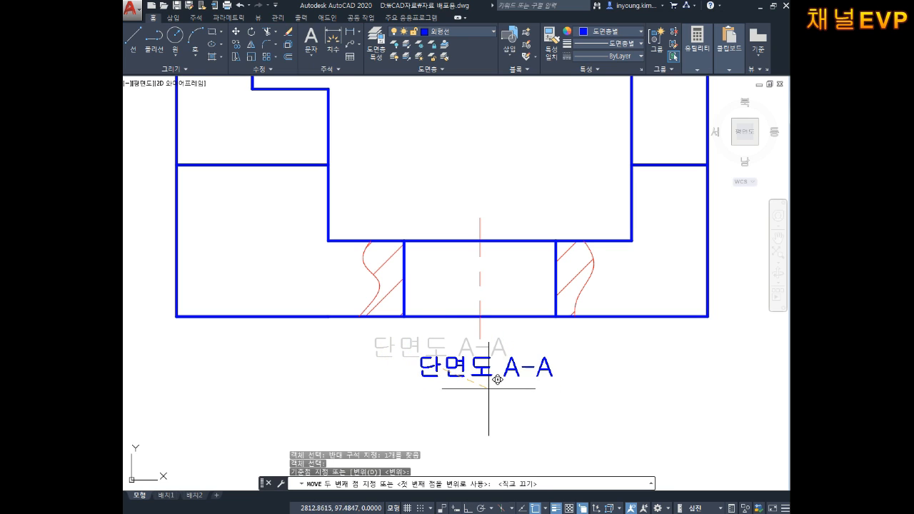
pyautogui.click(485, 385)
pyautogui.press('Escape')
pyautogui.press('Escape')
pyautogui.scroll(-4, 538, 404)
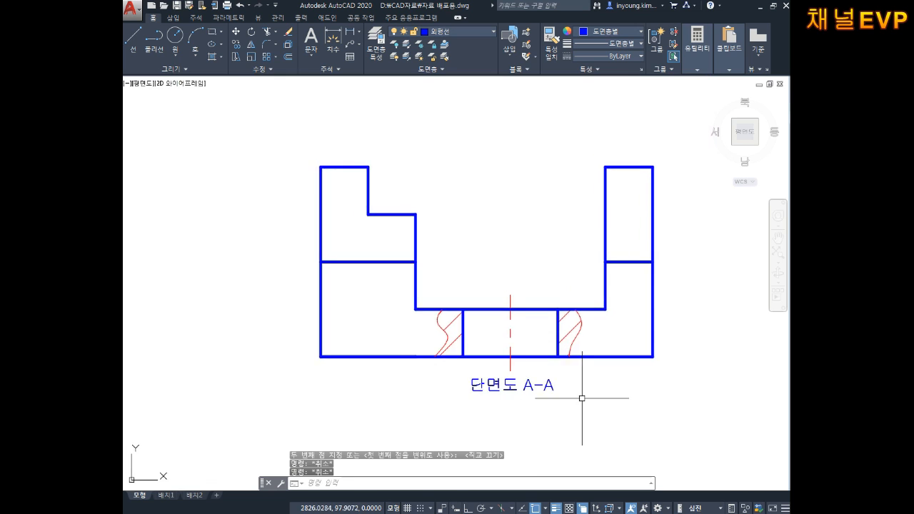
# - Draw horizontal construction lines through the section view's bottom edge, inner floor, middle ledge, step and top edge
pyautogui.moveTo(636, 321)
pyautogui.mouseDown(button='middle')
pyautogui.moveTo(642, 384)
pyautogui.moveTo(630, 378)
pyautogui.moveTo(626, 338)
pyautogui.moveTo(686, 373)
pyautogui.mouseUp(button='middle')
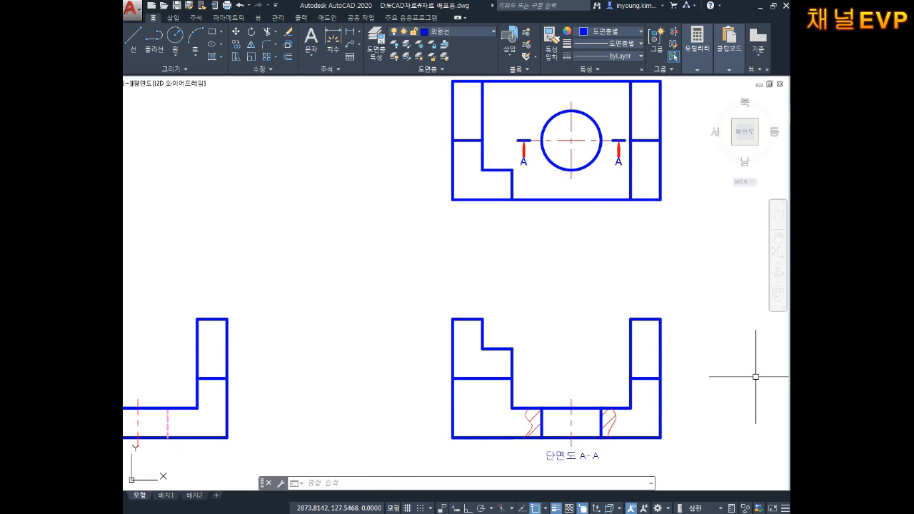
pyautogui.press('Escape')
pyautogui.press('Escape')
pyautogui.scroll(-2, 623, 310)
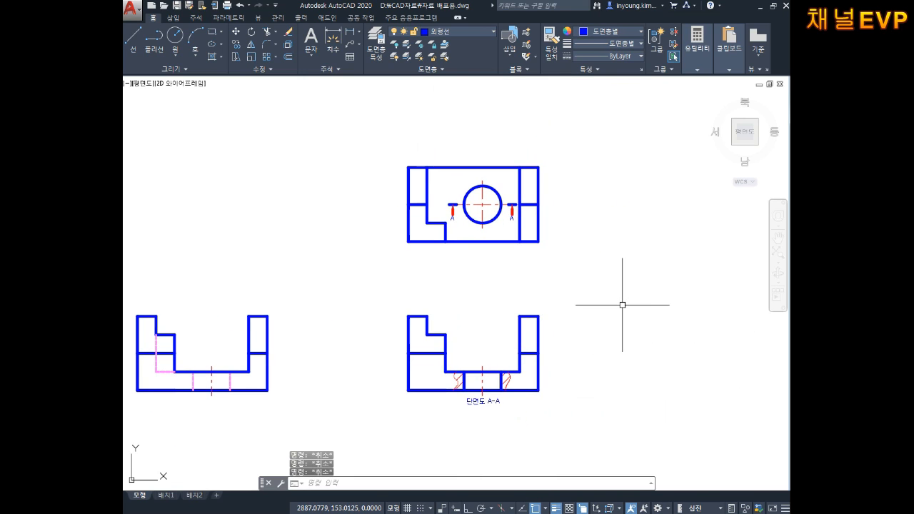
pyautogui.write('XL')
pyautogui.press('Return')
pyautogui.write('H')
pyautogui.press('Return')
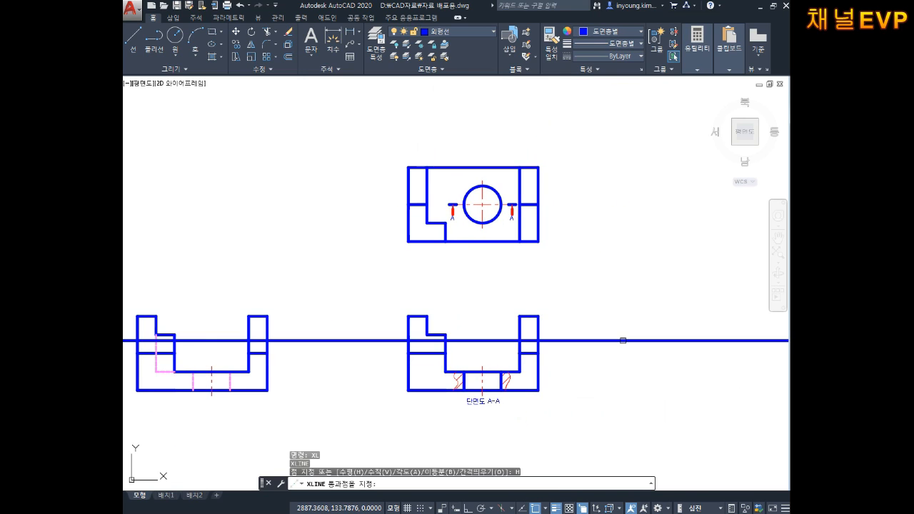
pyautogui.scroll(2, 512, 376)
pyautogui.click(527, 399)
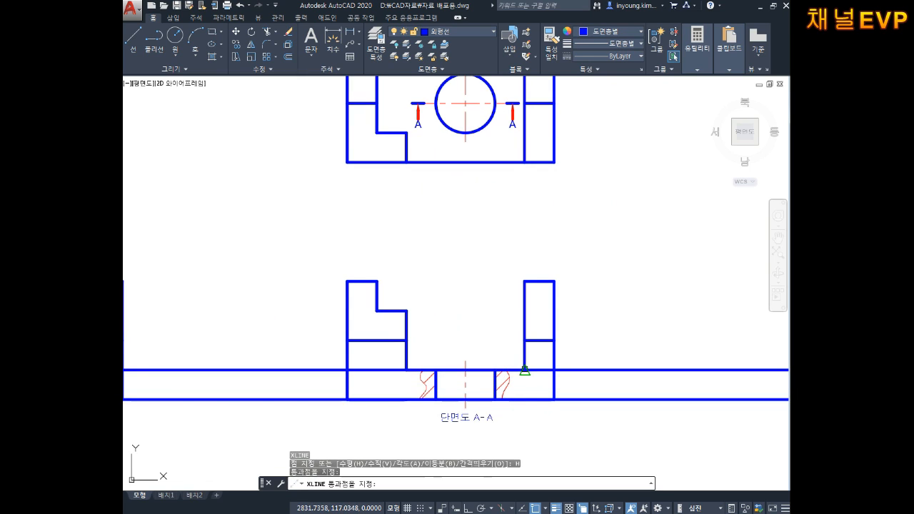
pyautogui.click(524, 370)
pyautogui.click(554, 341)
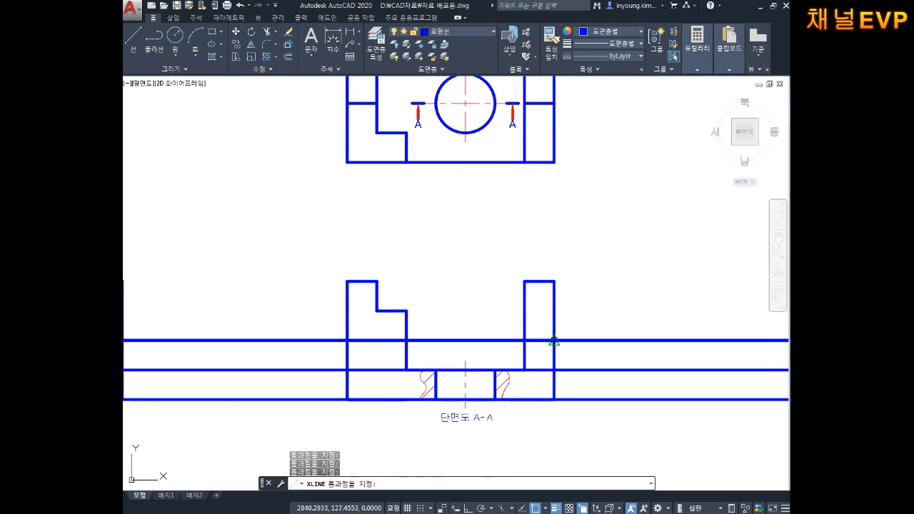
pyautogui.click(406, 311)
pyautogui.click(554, 281)
# - Draw horizontal construction lines through the top view's bottom edge, step corner, middle line and top edge
pyautogui.moveTo(595, 251); pyautogui.dragTo(547, 359, button='middle')
pyautogui.click(505, 270)
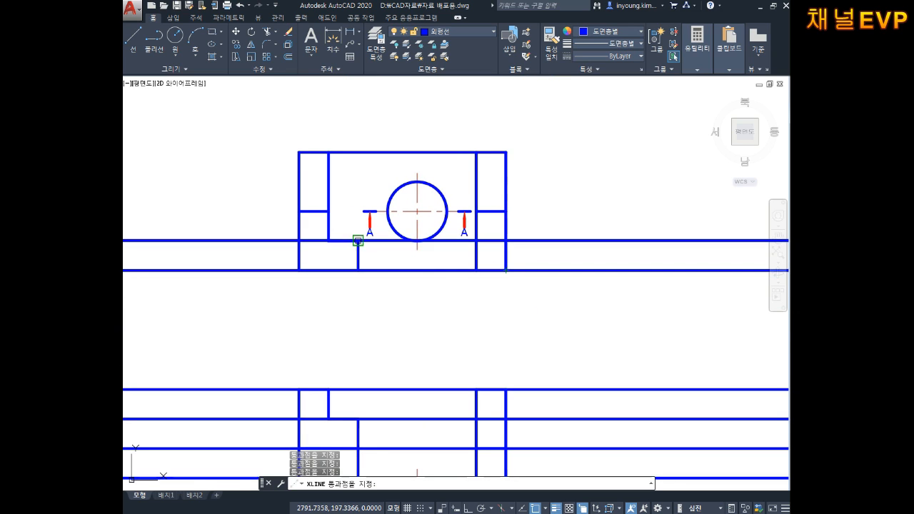
pyautogui.click(357, 240)
pyautogui.click(506, 211)
pyautogui.click(506, 152)
pyautogui.press('Escape')
pyautogui.scroll(-3, 515, 164)
pyautogui.scroll(1, 581, 229)
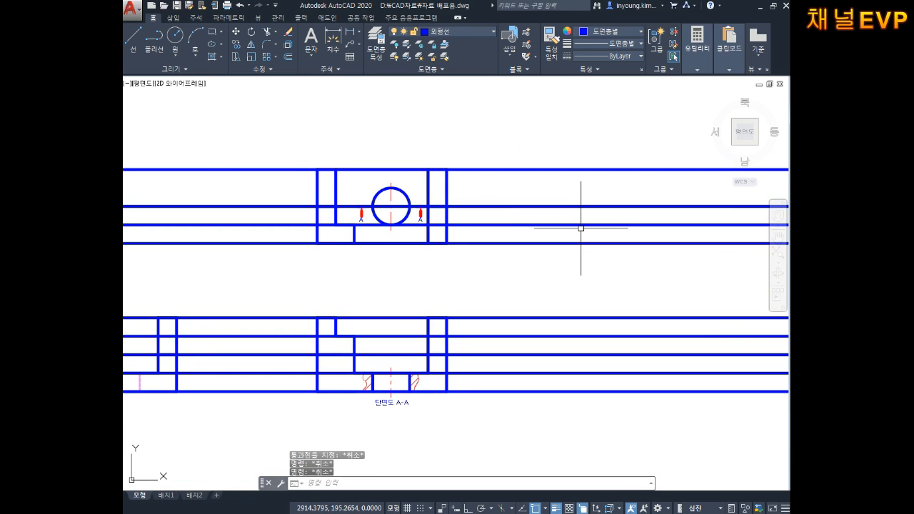
# - Draw a 45° construction line through the section view's upper-right corner
pyautogui.write('XL')
pyautogui.press('Return')
pyautogui.write('A')
pyautogui.press('Return')
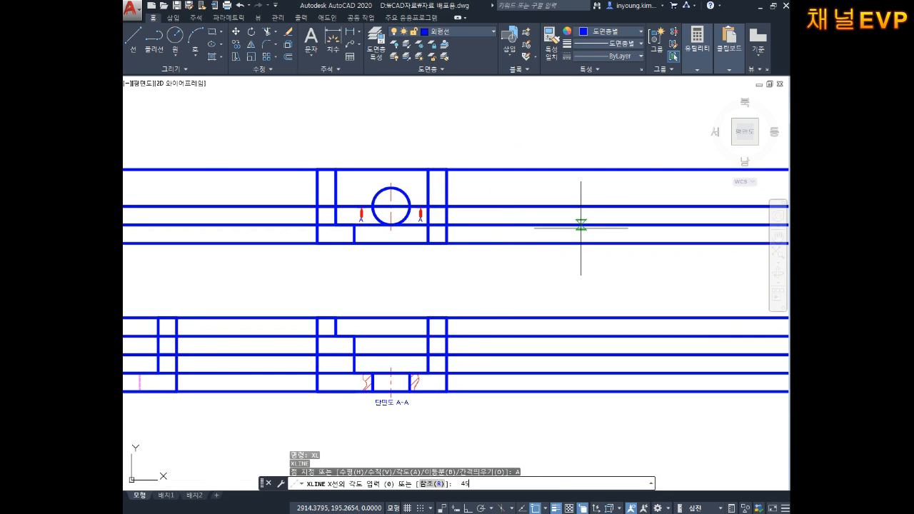
pyautogui.write('45')
pyautogui.press('Return')
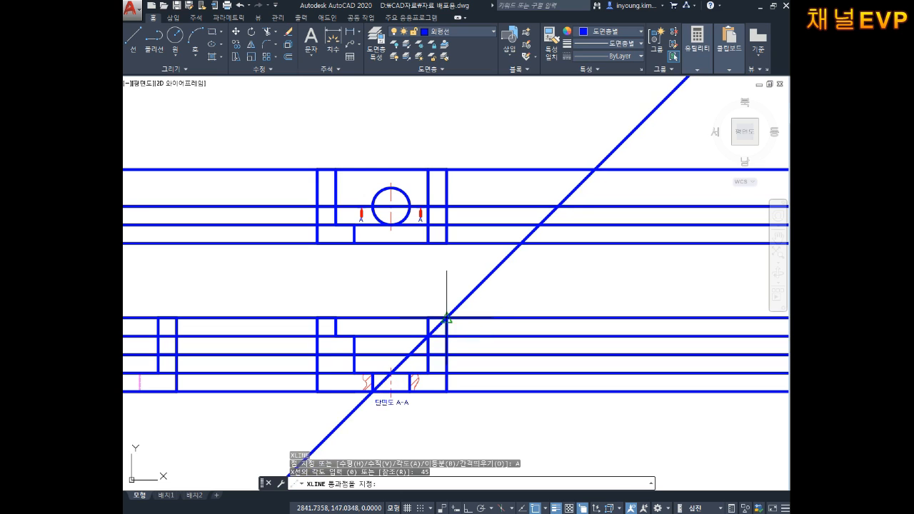
pyautogui.click(446, 317)
pyautogui.press('Escape')
pyautogui.press('Escape')
pyautogui.press('Escape')
# - Draw vertical construction lines through the four intersections of the 45° line with the top view's horizontal construction lines
pyautogui.write('XL')
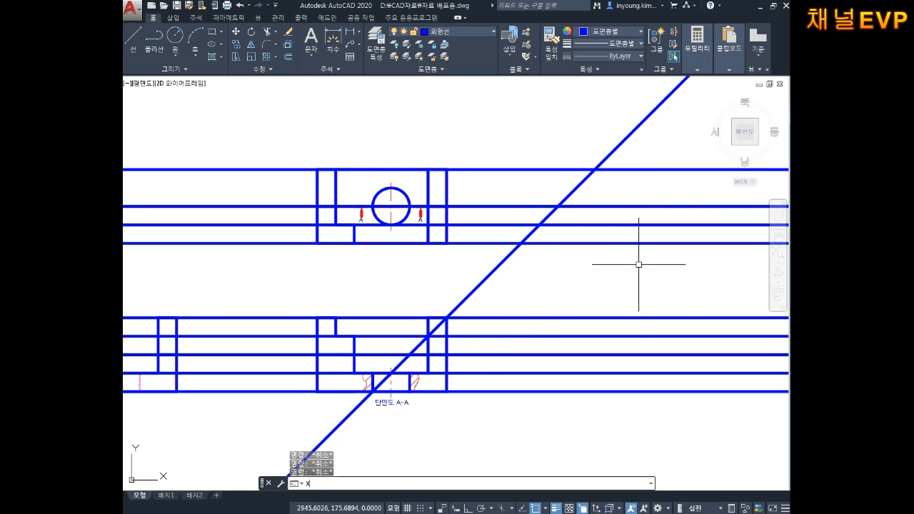
pyautogui.press('Return')
pyautogui.write('V')
pyautogui.press('Return')
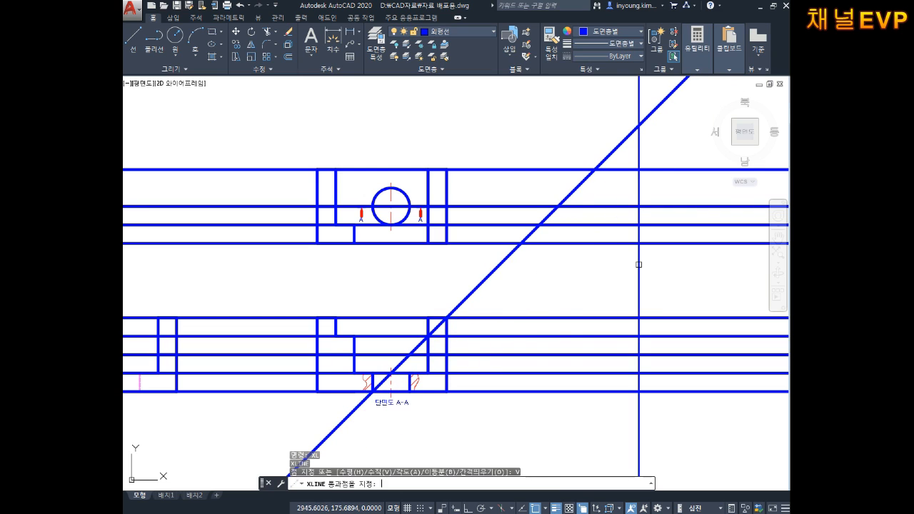
pyautogui.click(520, 242)
pyautogui.click(539, 225)
pyautogui.click(558, 207)
pyautogui.click(595, 169)
pyautogui.press('Escape')
pyautogui.press('Escape')
pyautogui.moveTo(620, 286); pyautogui.dragTo(612, 260, button='middle')
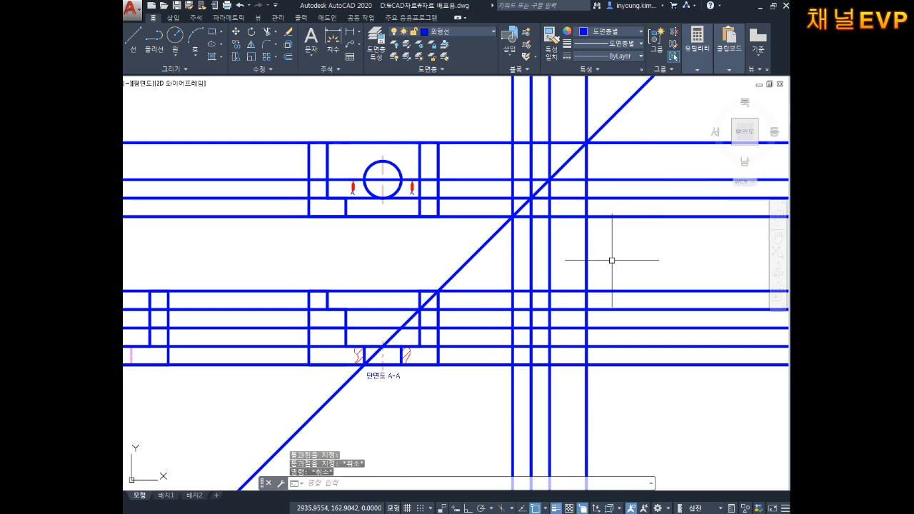
# - Trim the construction lines around the side-view area down to a rectangular grid beside the section view
pyautogui.write('tr')
pyautogui.press('space')
pyautogui.press('space')
pyautogui.click(658, 277)
pyautogui.click(626, 383)
pyautogui.click(625, 419)
pyautogui.click(484, 412)
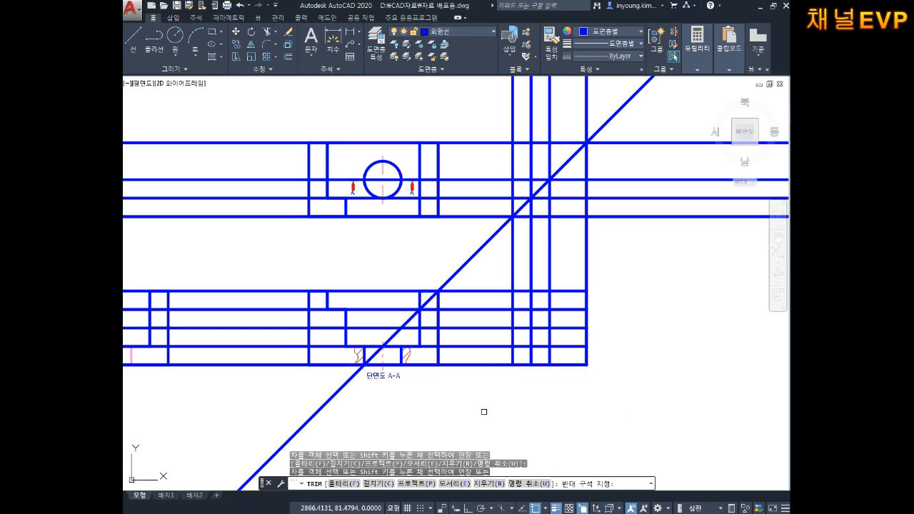
pyautogui.click(469, 375)
pyautogui.click(484, 264)
pyautogui.click(639, 235)
pyautogui.click(525, 254)
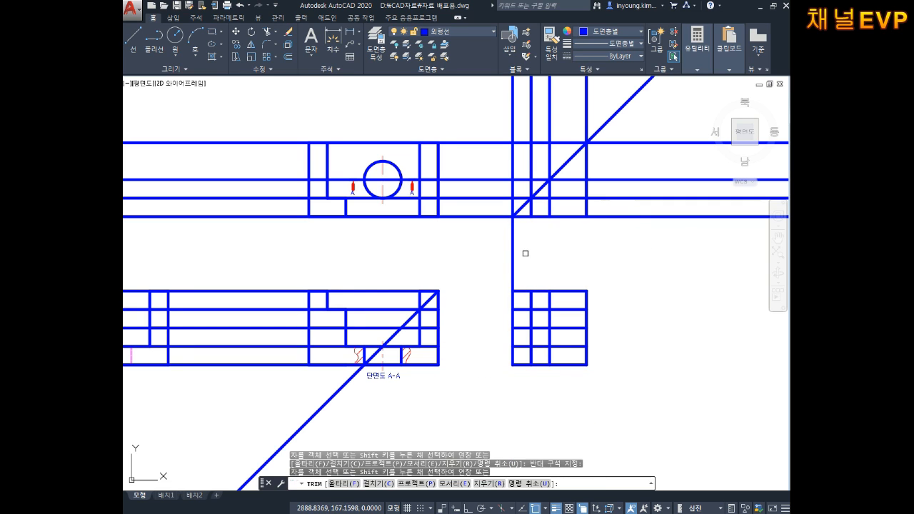
pyautogui.click(491, 247)
pyautogui.press('Escape')
# - Erase the leftover horizontal, vertical and 45° construction line pieces outside the side-view grid
pyautogui.moveTo(571, 241); pyautogui.dragTo(576, 257, button='middle')
pyautogui.click(656, 249)
pyautogui.click(535, 111)
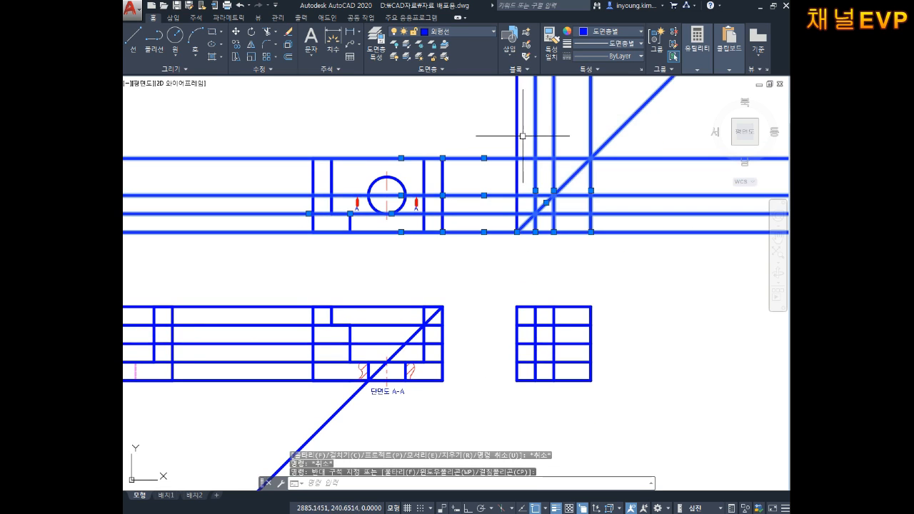
pyautogui.press('Delete')
pyautogui.click(287, 263)
pyautogui.click(216, 412)
pyautogui.press('Delete')
pyautogui.click(319, 448)
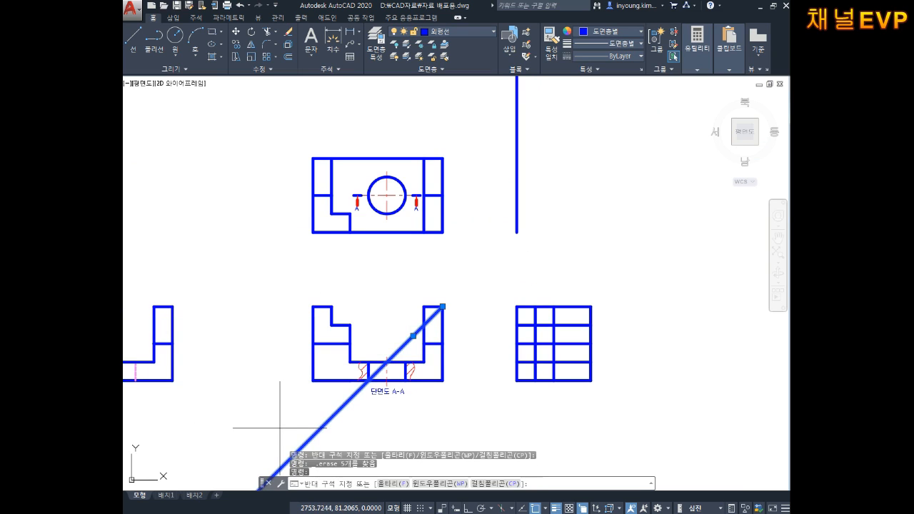
pyautogui.click(279, 426)
pyautogui.press('Delete')
pyautogui.click(523, 230)
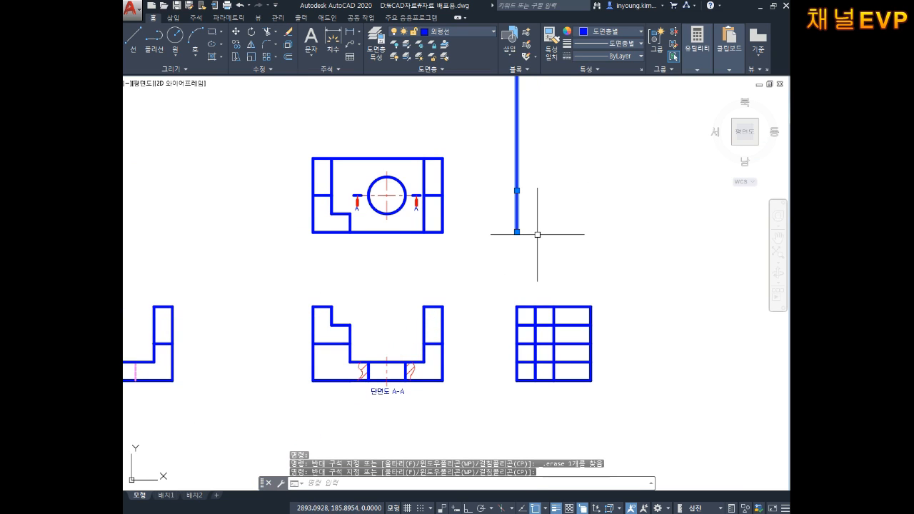
pyautogui.press('Delete')
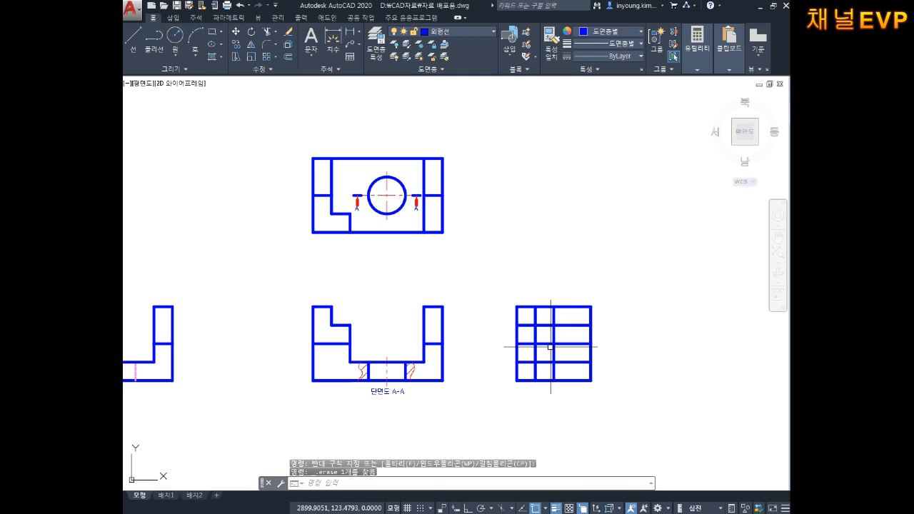
# - Draw a sloped line from the midpoint of the side view's left edge to the top end of the second inner vertical line
pyautogui.press('Escape')
pyautogui.press('Escape')
pyautogui.press('Return')
pyautogui.scroll(4, 551, 347)
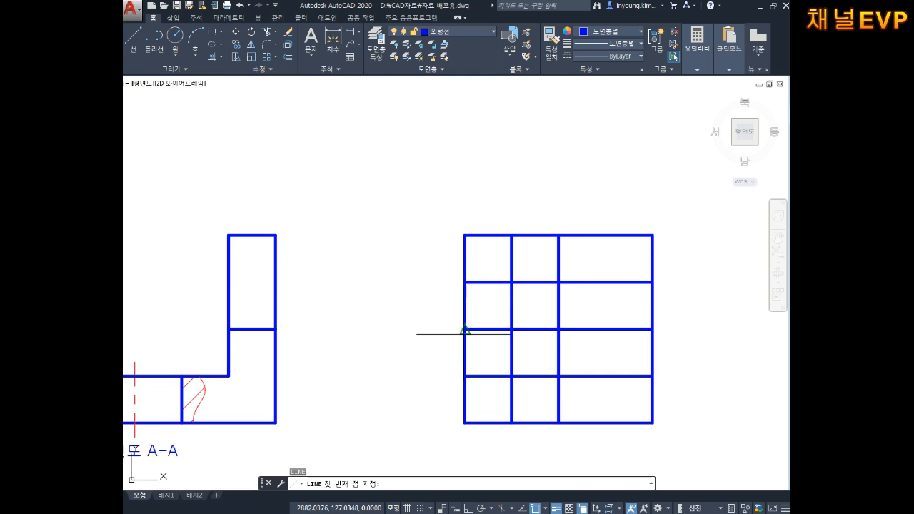
pyautogui.click(464, 329)
pyautogui.click(558, 235)
pyautogui.press('Escape')
pyautogui.press('Escape')
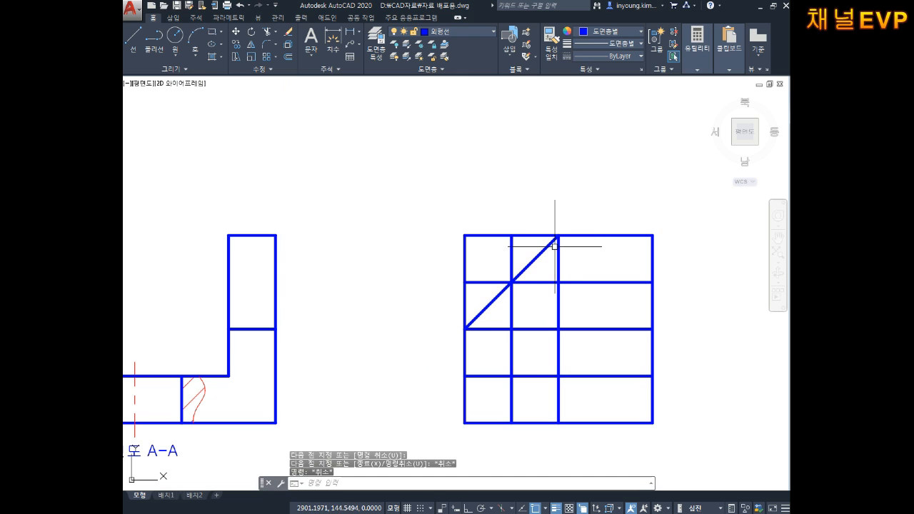
# - Trim the side-view grid lines above the sloped line and select the leftover stub of the top edge
pyautogui.write('tr')
pyautogui.press('Return')
pyautogui.press('Return')
pyautogui.click(514, 229)
pyautogui.click(494, 246)
pyautogui.click(501, 211)
pyautogui.click(457, 251)
pyautogui.click(475, 262)
pyautogui.click(459, 287)
pyautogui.press('Escape')
pyautogui.click(518, 193)
pyautogui.click(473, 242)
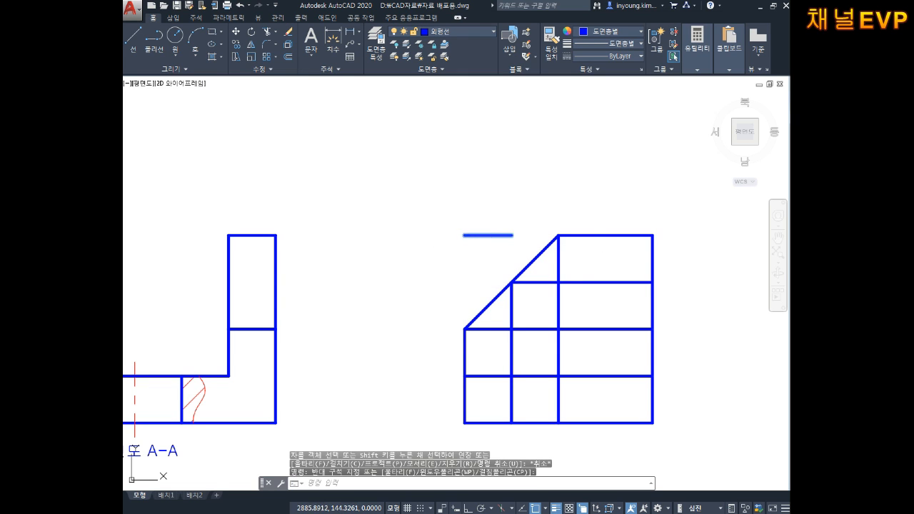